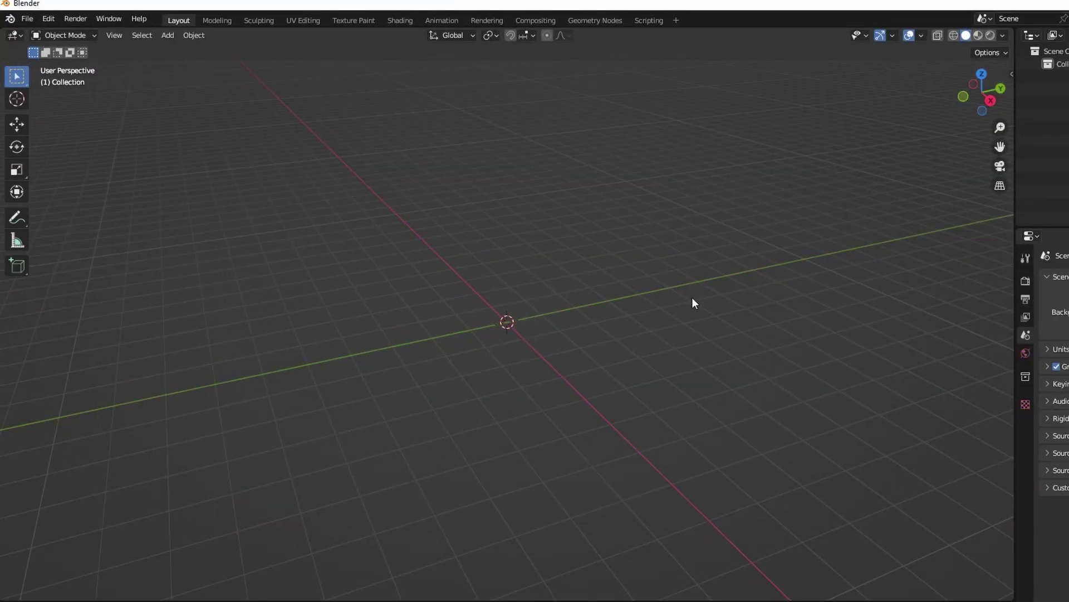
Import wpn_wages_of_sin_hud.ogf from the wpn_wages_of_sin folder as an X-Ray game object.
click(32, 19)
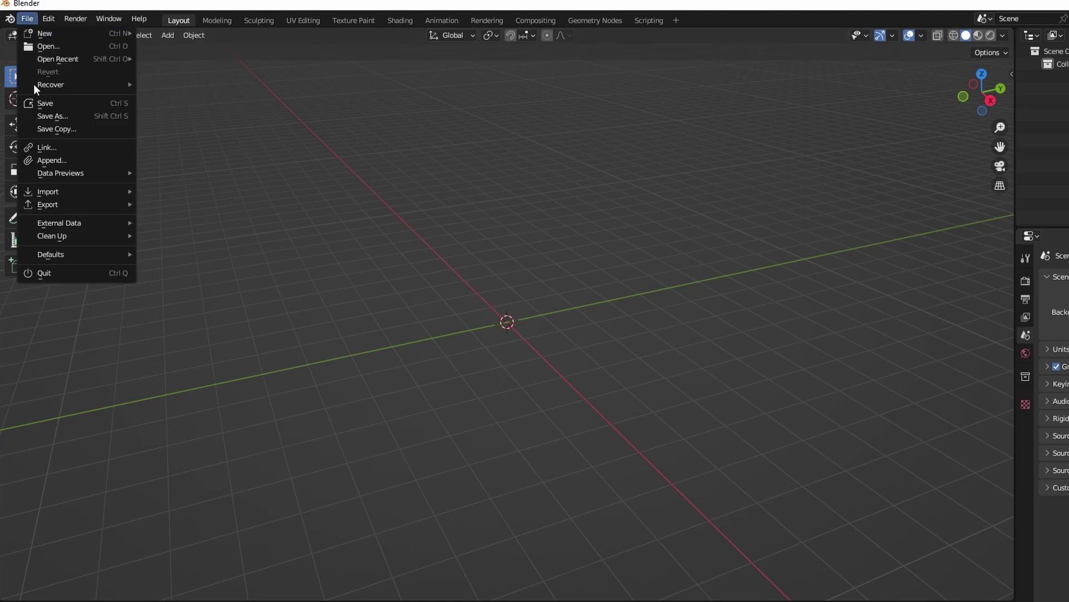
mouse_move(64, 190)
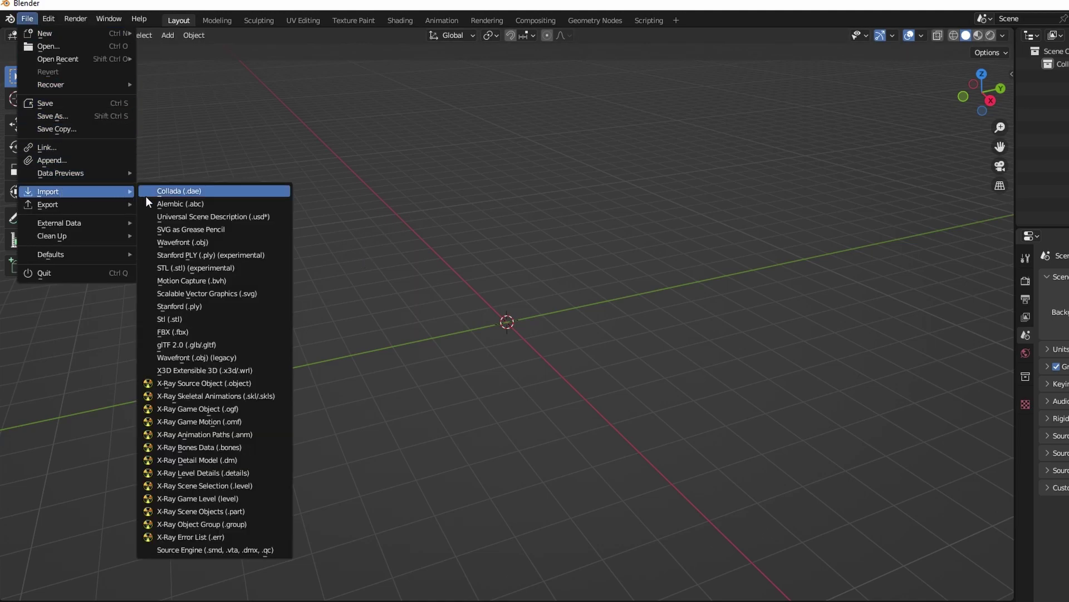
click(236, 413)
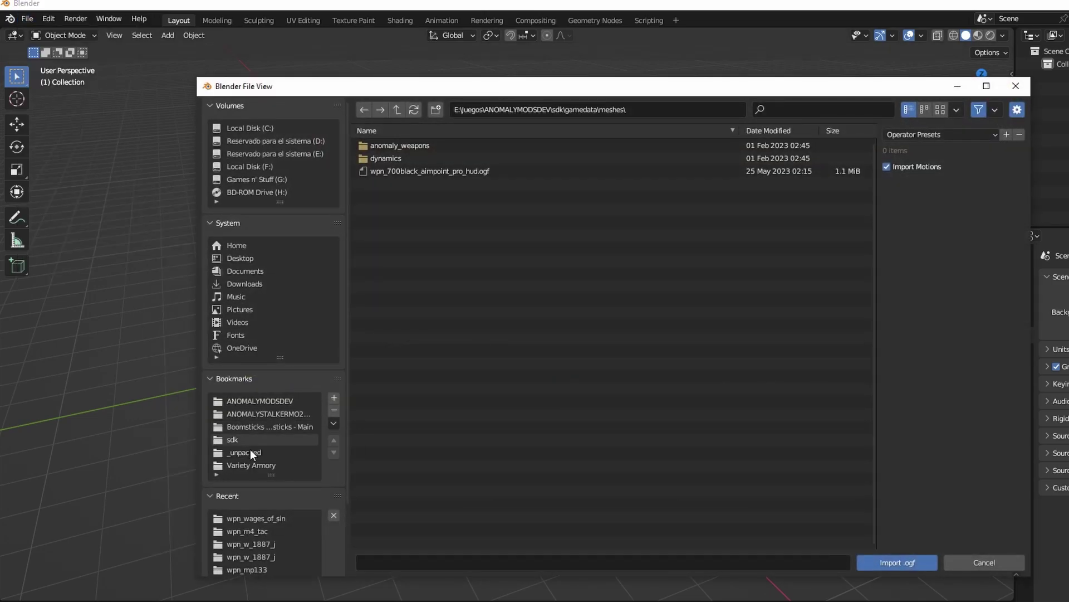
click(289, 519)
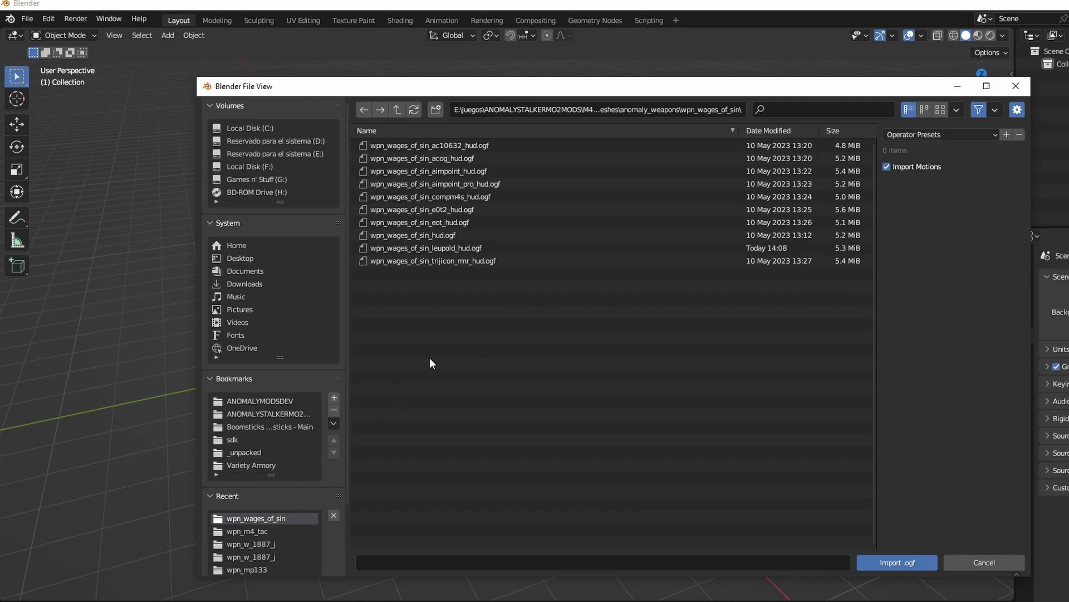
click(397, 109)
click(440, 126)
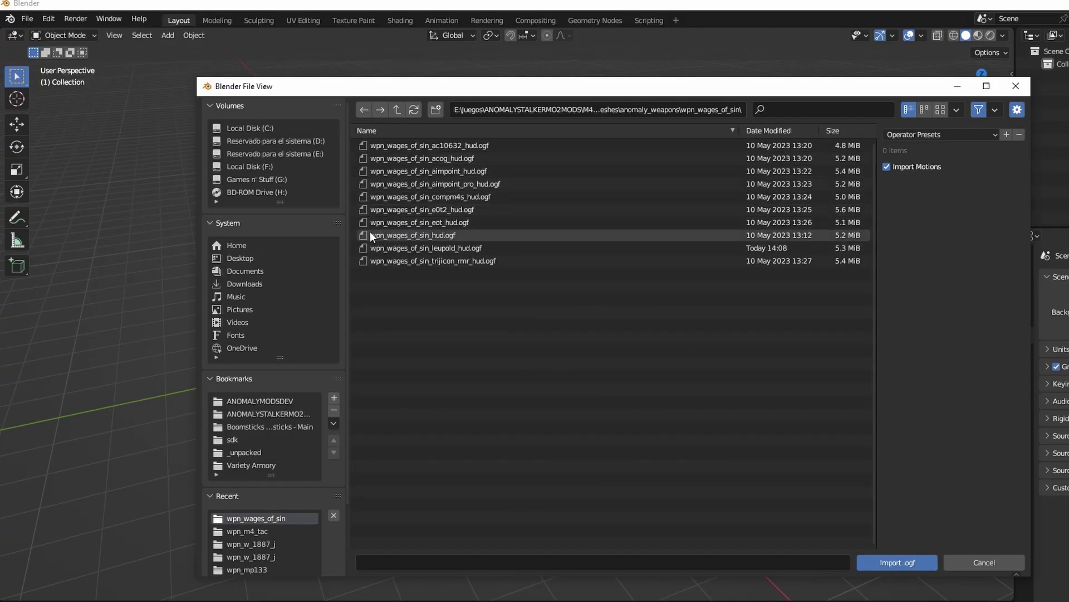
click(451, 235)
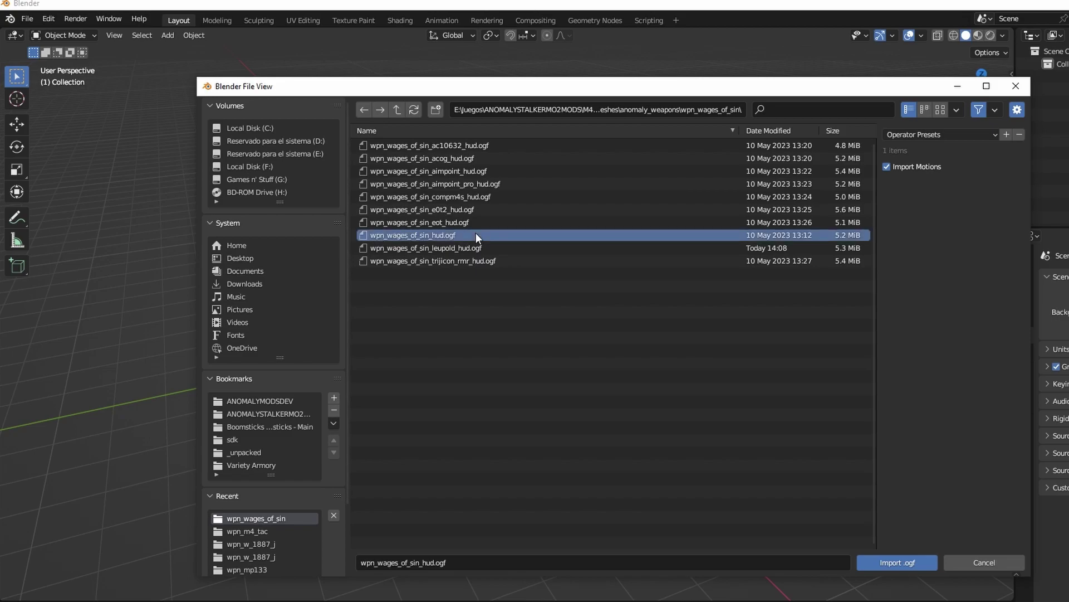
click(894, 564)
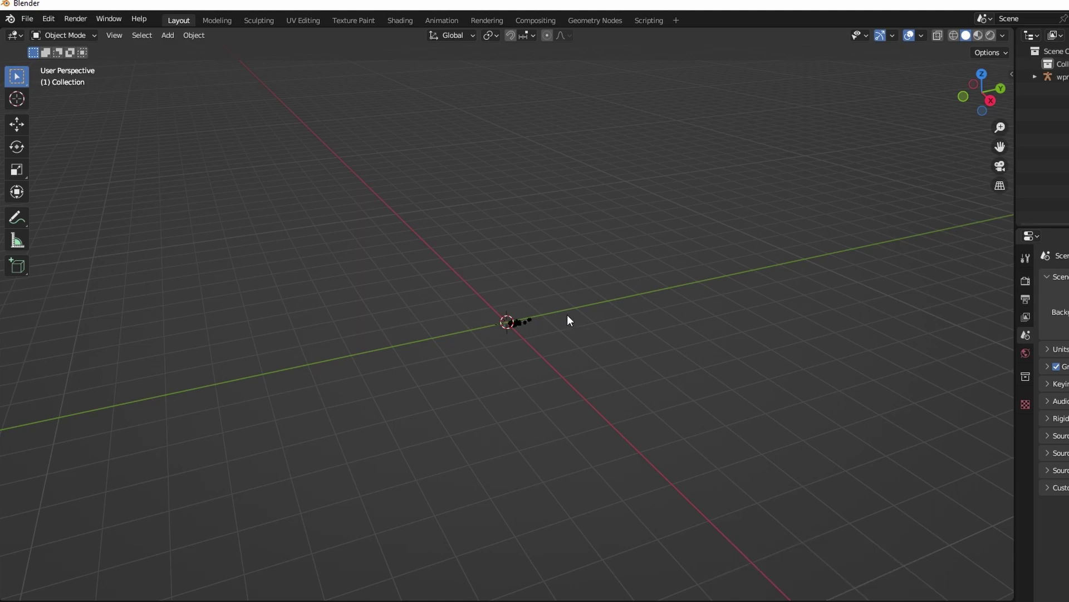
Switch to Right Ortho view and zoom and pan to centre the Wages of Sin rifle.
key(KP_3)
scroll(567, 313, up, 10)
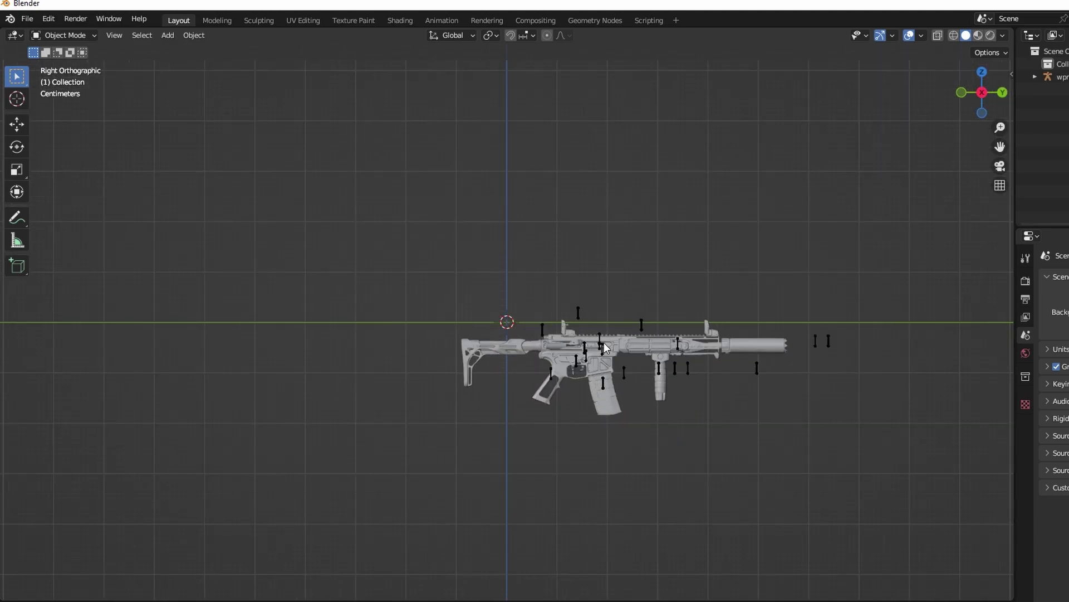
scroll(720, 377, up, 5)
shift+middle_drag(807, 388, 575, 345)
scroll(575, 345, down, 2)
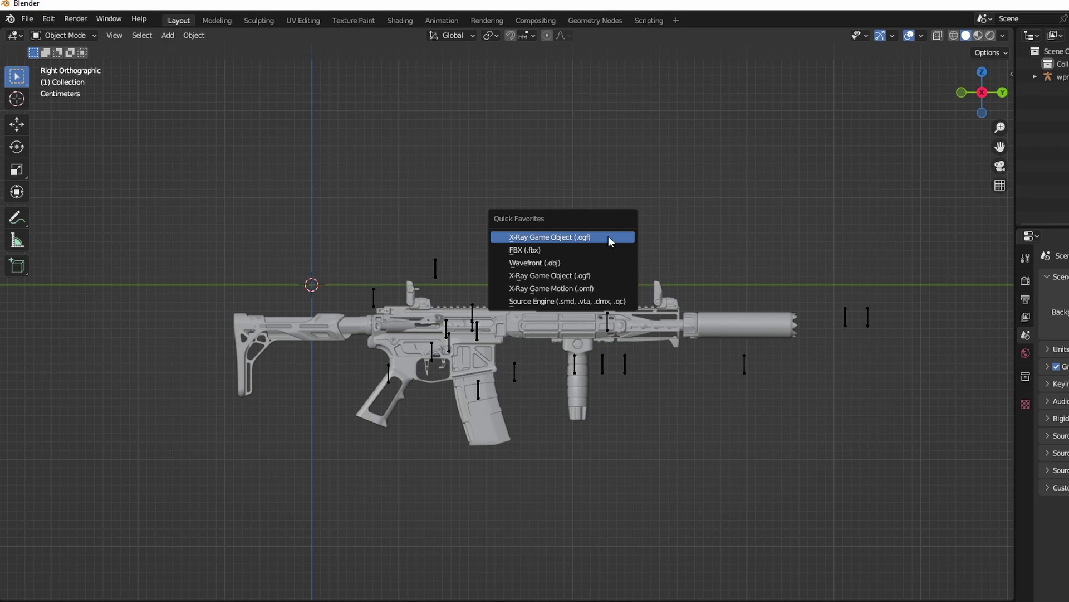
Import wpn_m4_tac_kemper_hud.ogf from the recent wpn_m4_tac folder.
click(608, 236)
click(272, 532)
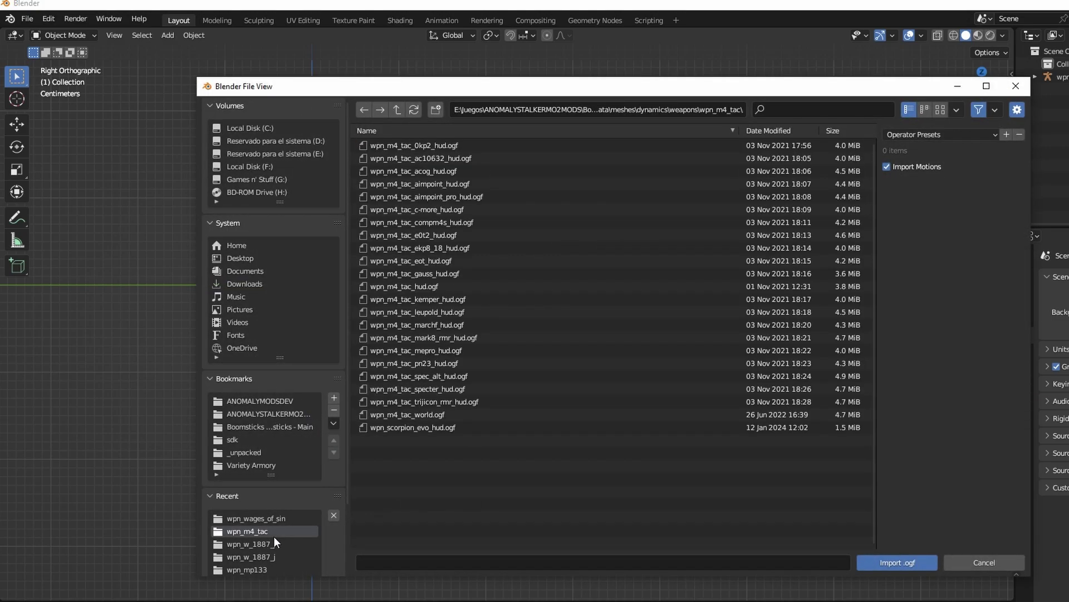
double_click(446, 299)
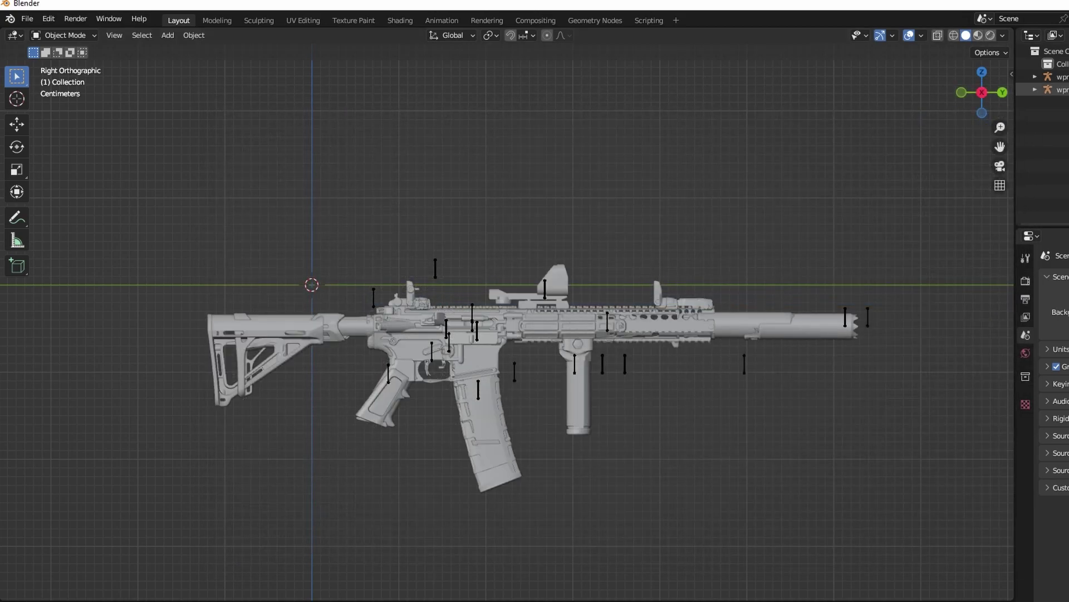
Raise the Kemper rifle and all its part objects vertically above the Wages of Sin rifle.
scroll(636, 303, down, 1)
key(g)
key(z)
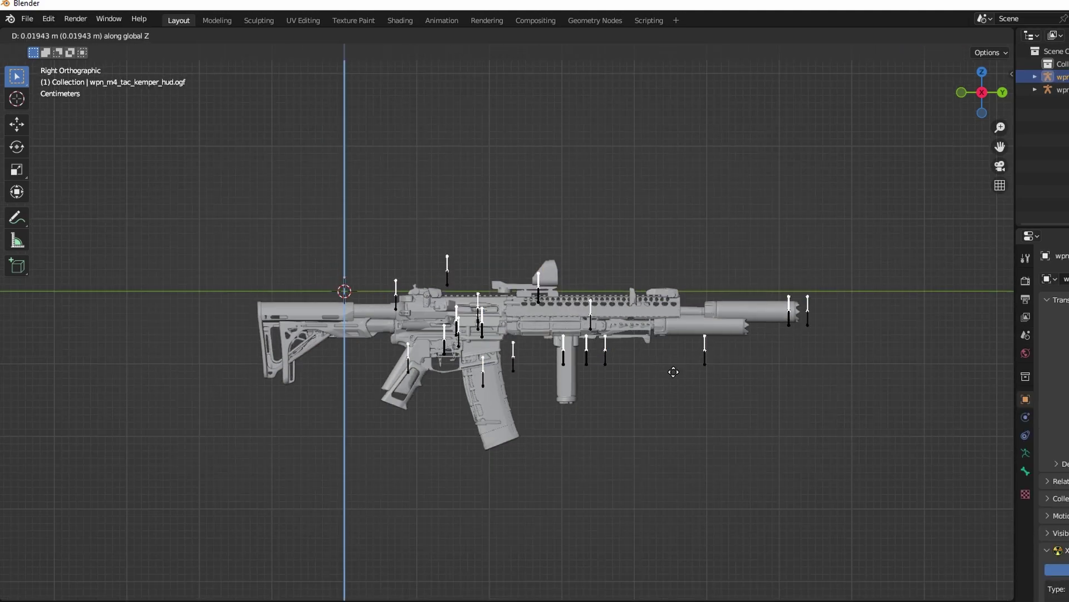
click(697, 206)
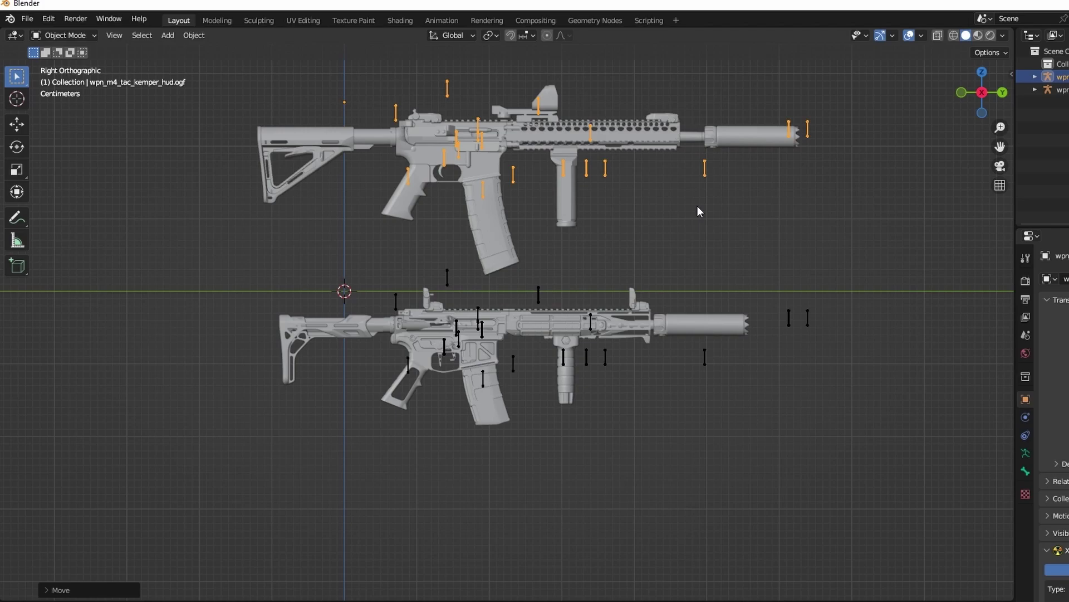
key(g)
key(z)
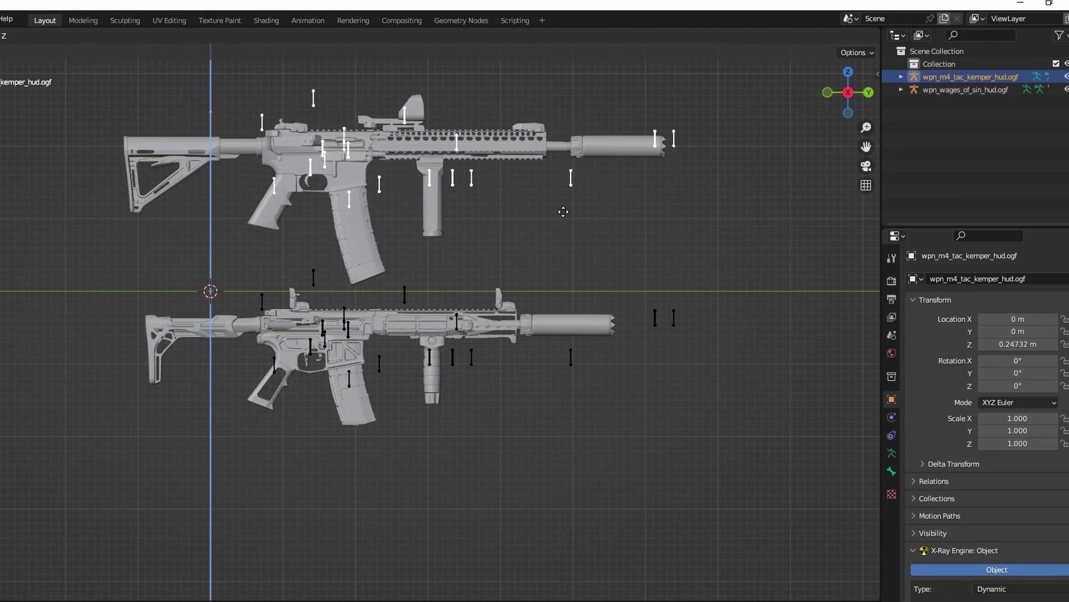
click(584, 209)
shift+middle_drag(584, 208, 588, 324)
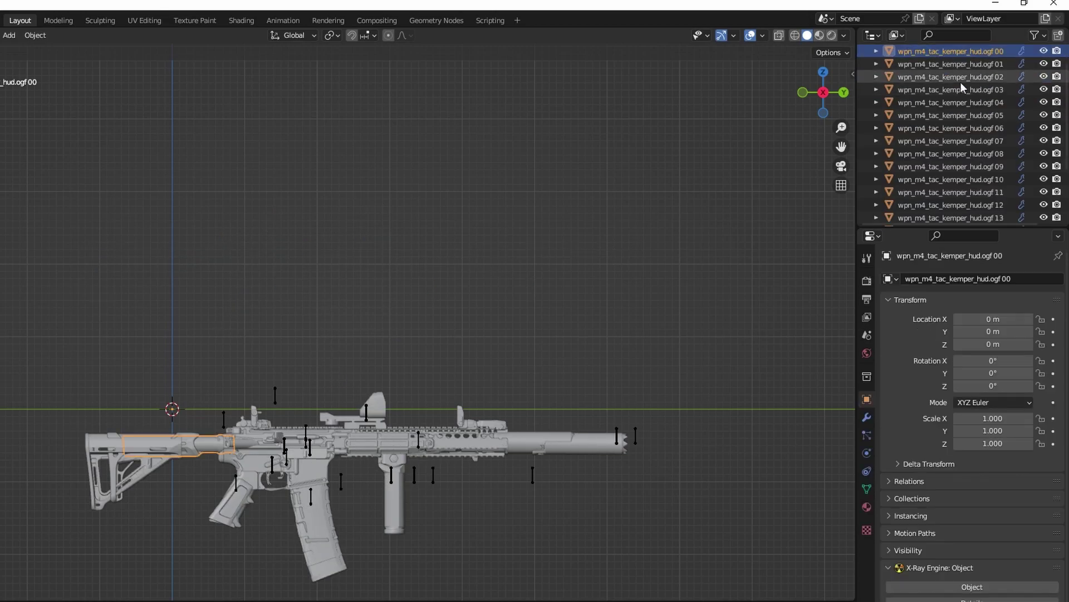
scroll(967, 143, down, 3)
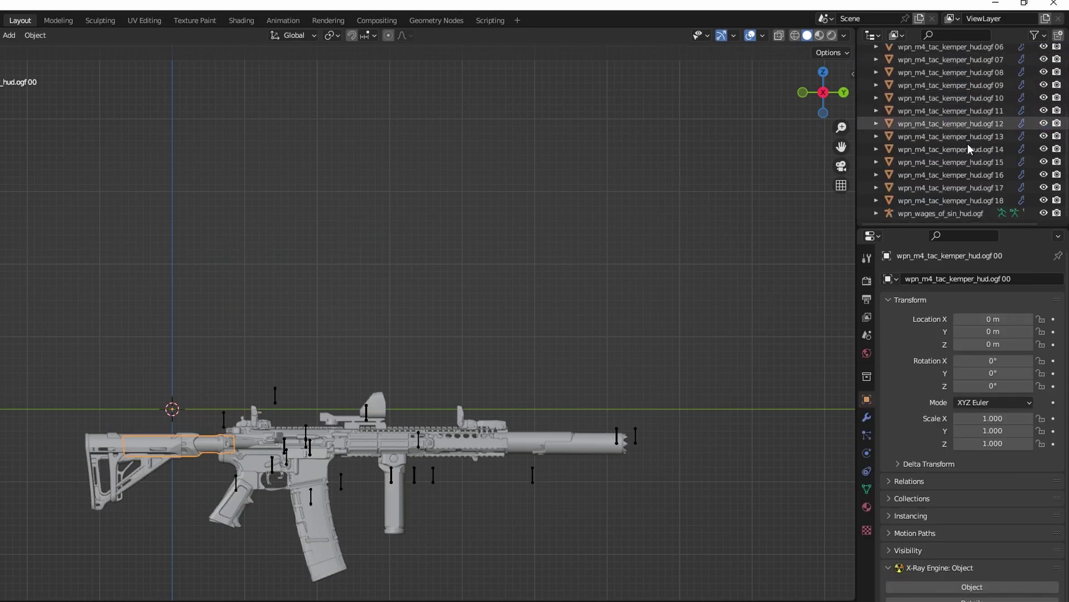
shift+click(953, 201)
key(g)
key(z)
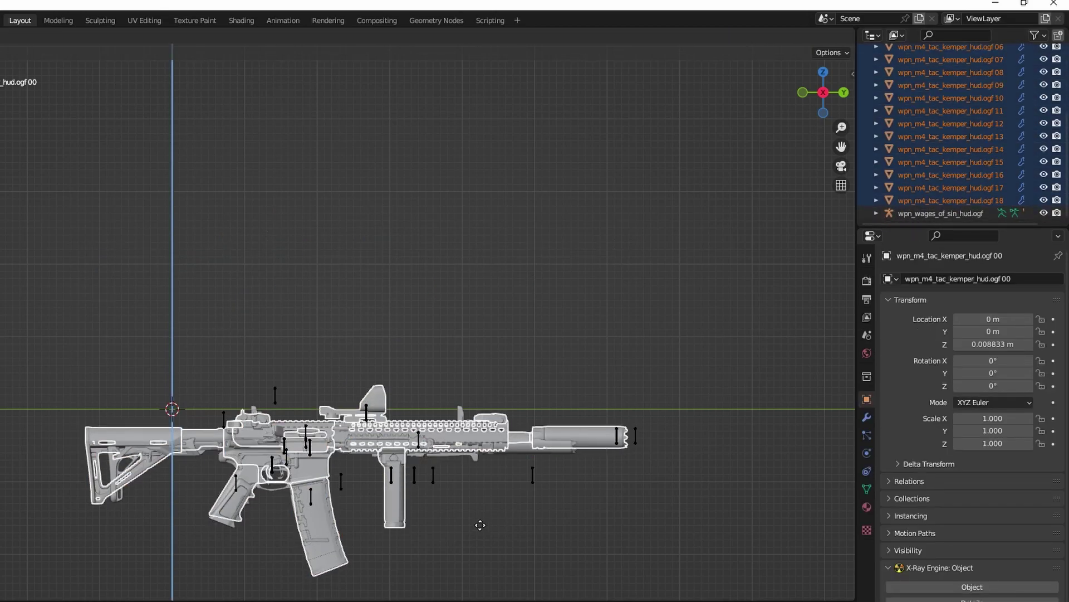
click(518, 325)
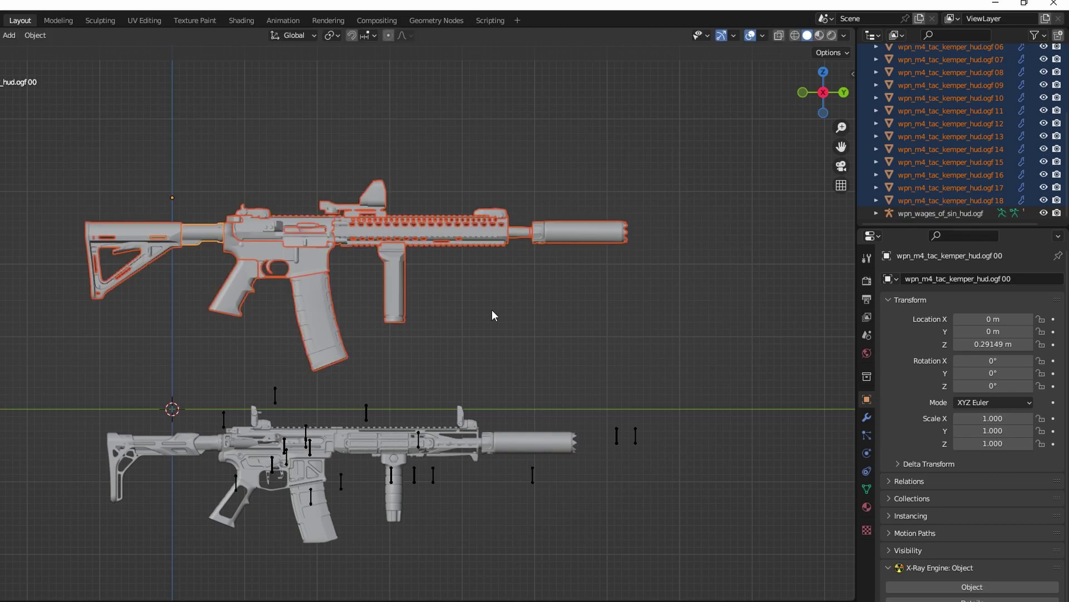
Identify the red-dot sight parts, then select the other Kemper part objects in the Outliner.
click(313, 171)
drag(304, 160, 406, 204)
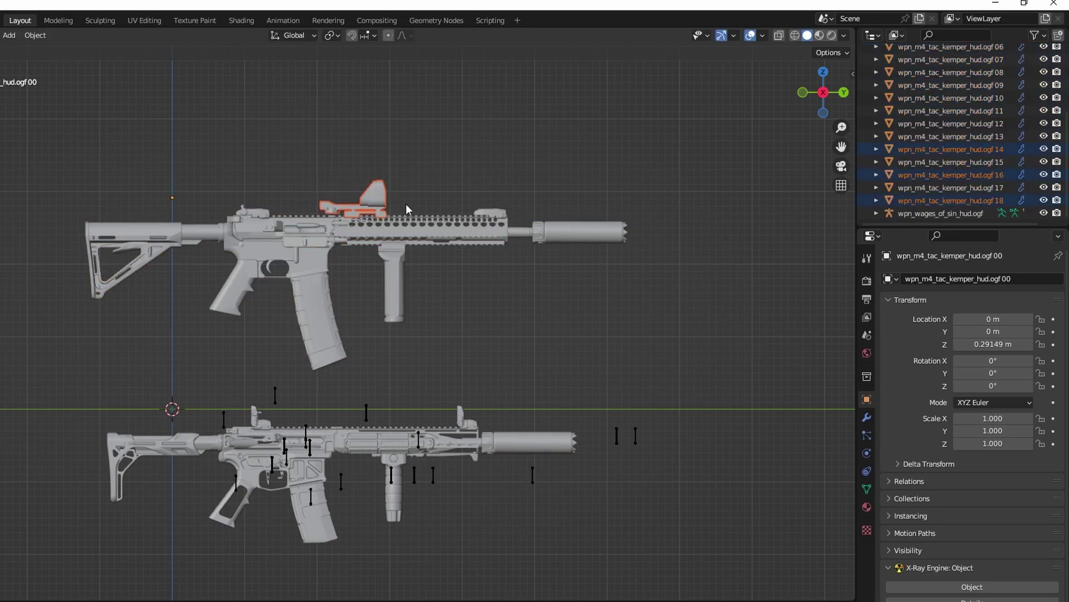
ctrl+click(985, 149)
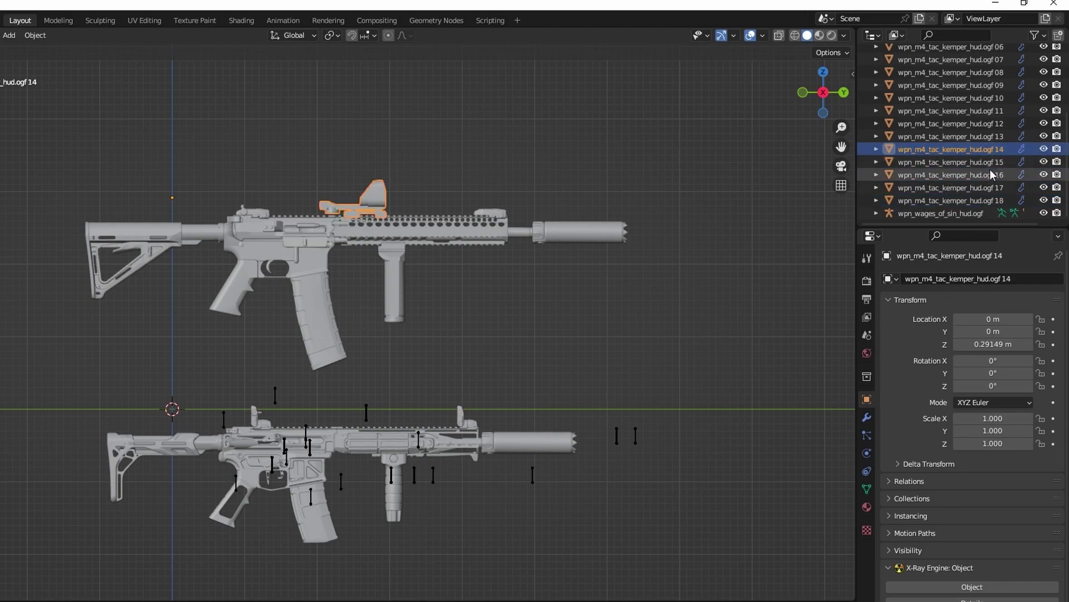
ctrl+click(991, 174)
ctrl+click(991, 201)
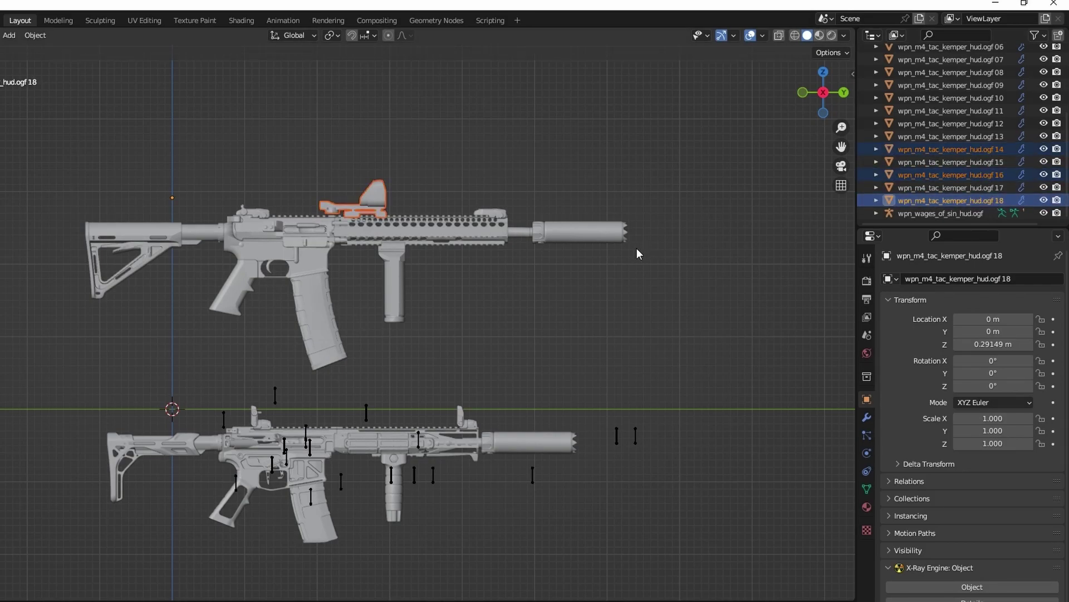
click(982, 187)
scroll(981, 167, up, 5)
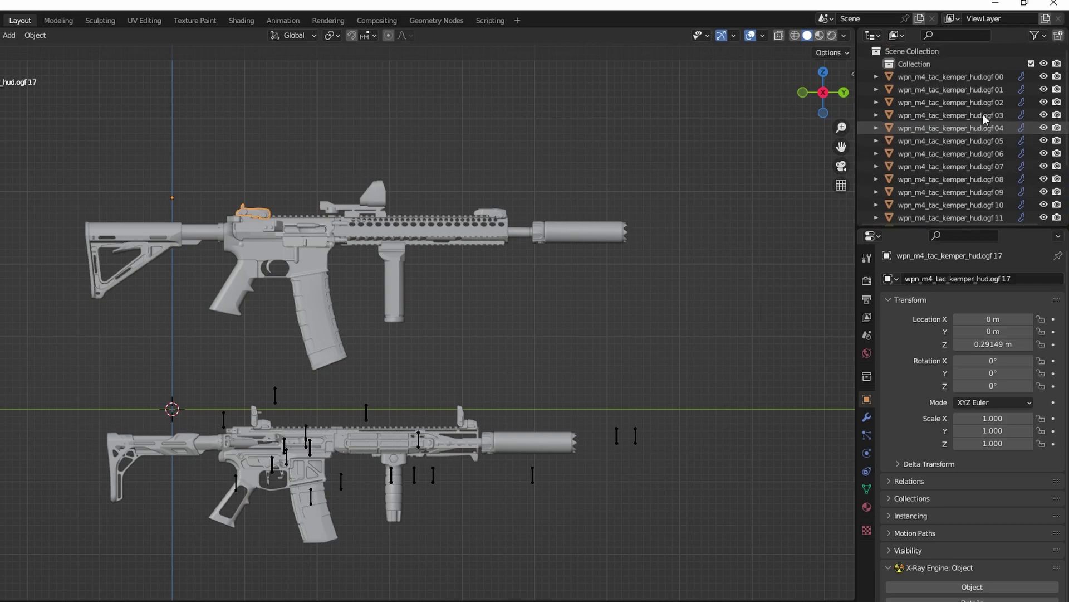
shift+click(972, 77)
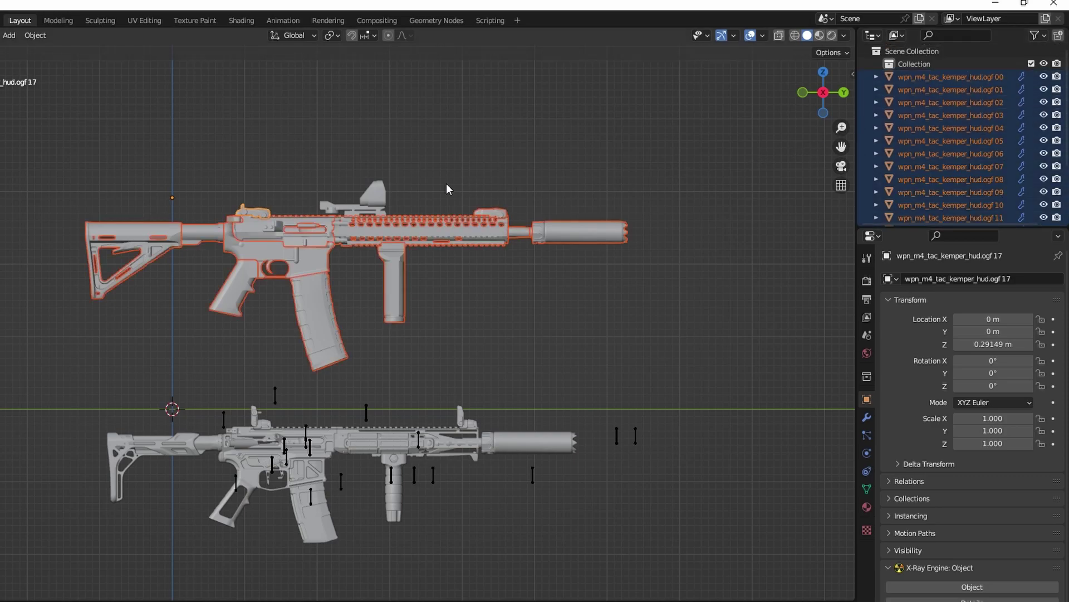
scroll(1013, 143, down, 3)
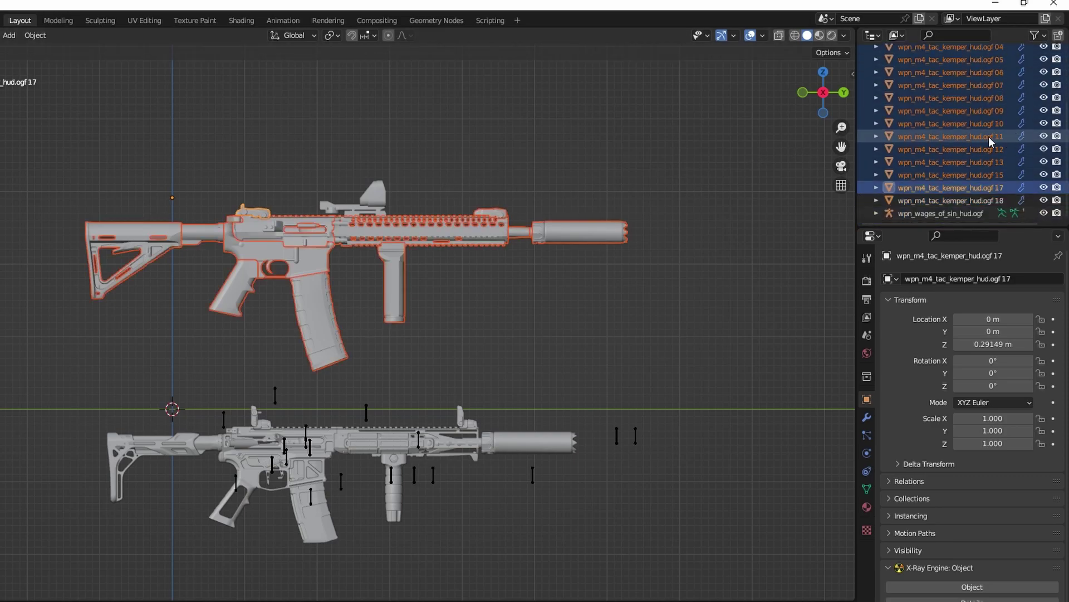
Delete the unwanted Kemper parts and parent the remaining sight to wpn_wages_of_sin_hud.ogf.
key(x)
click(593, 181)
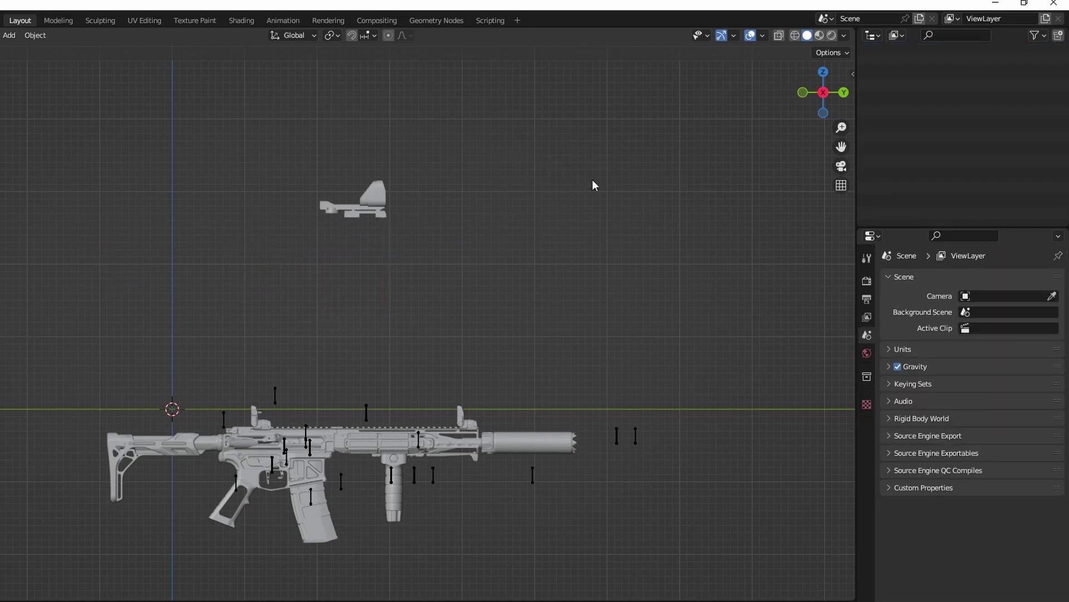
scroll(877, 163, up, 5)
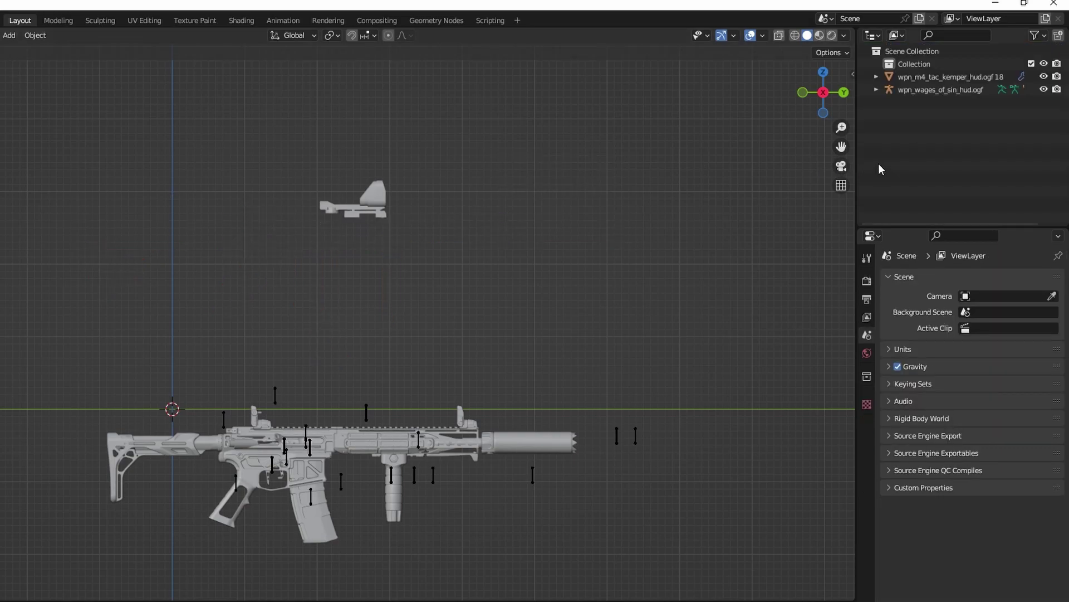
click(937, 77)
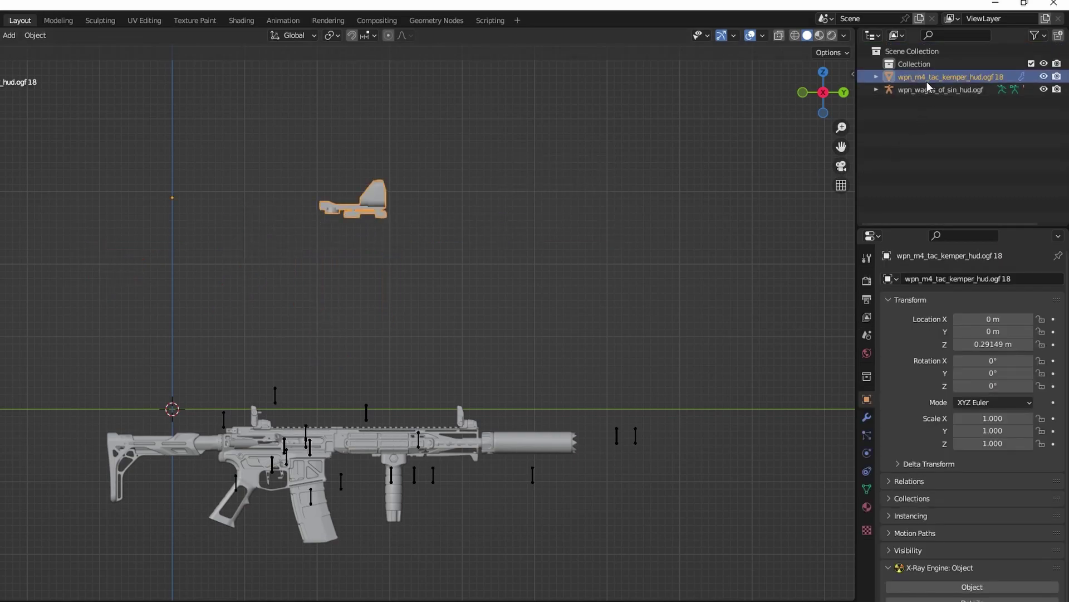
click(876, 89)
drag(927, 80, 927, 88)
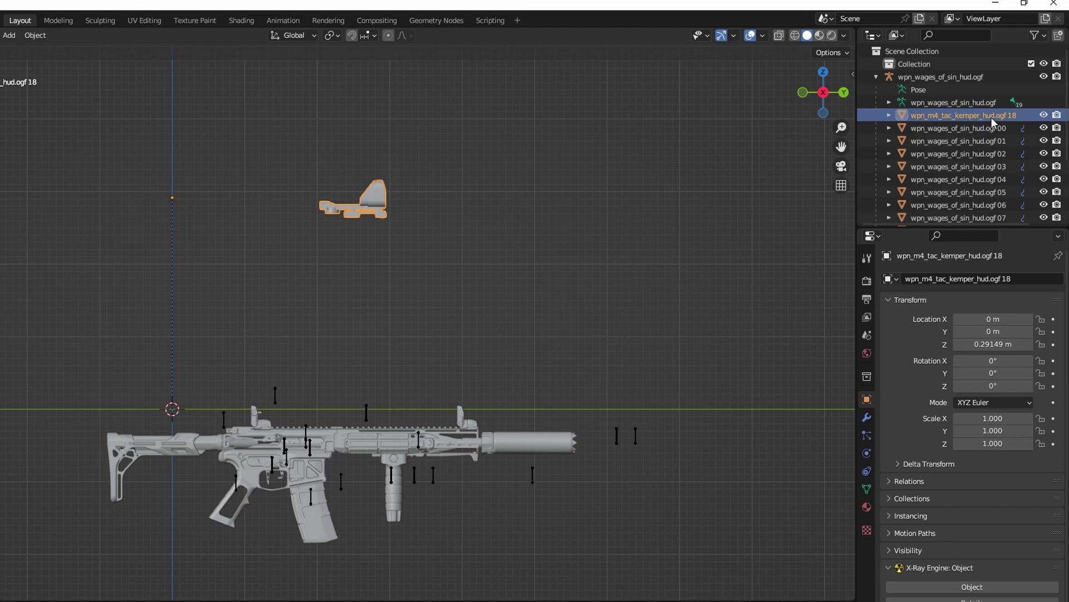
Add an Armature modifier to the sight with its Object set to wpn_wages_of_sin_hud.ogf.
click(867, 419)
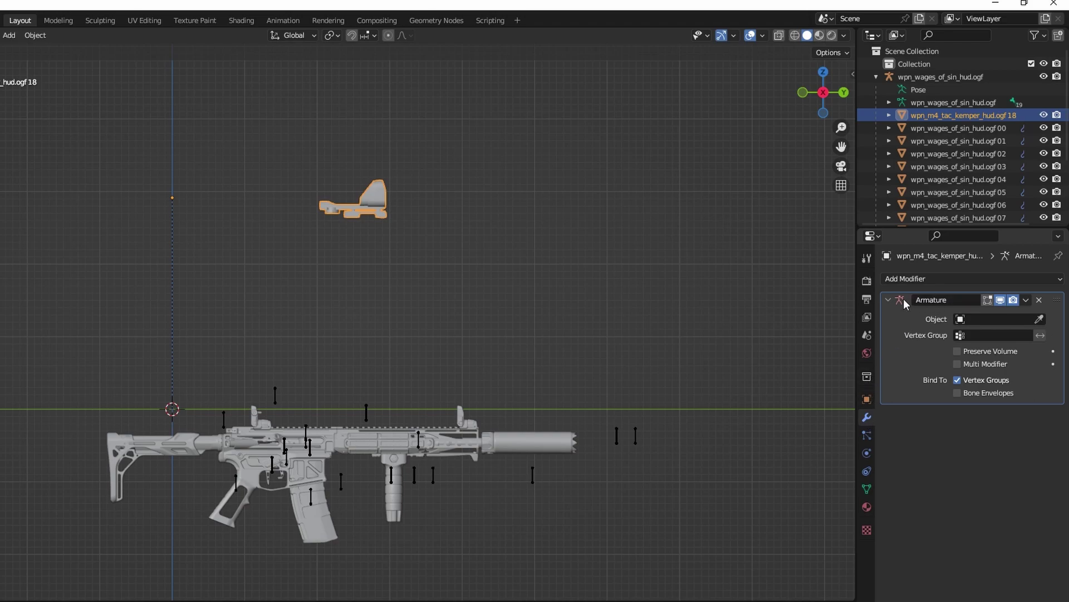
click(1056, 279)
click(981, 319)
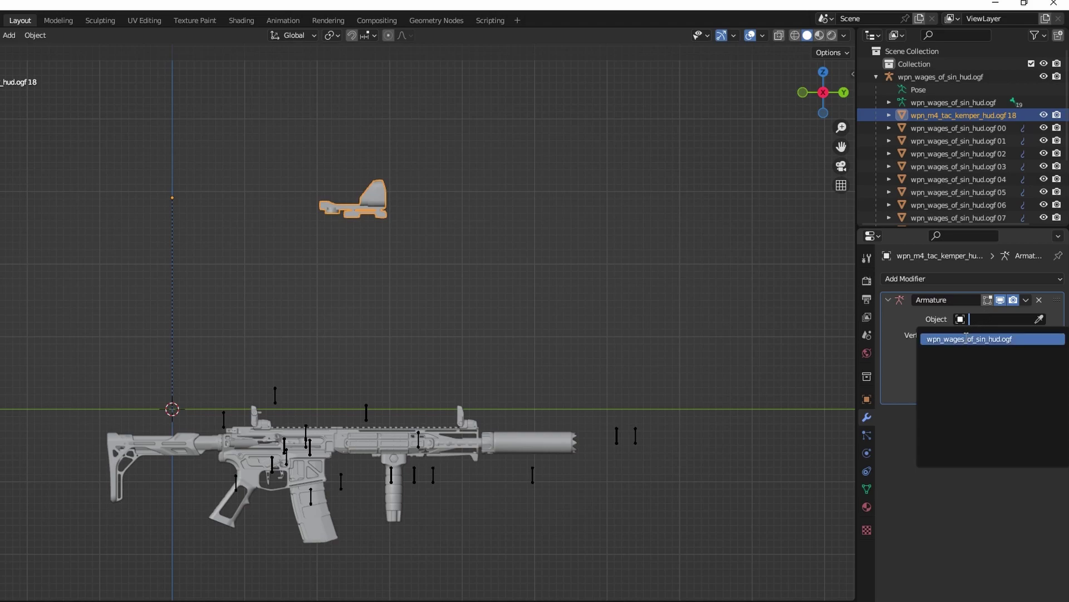
click(966, 338)
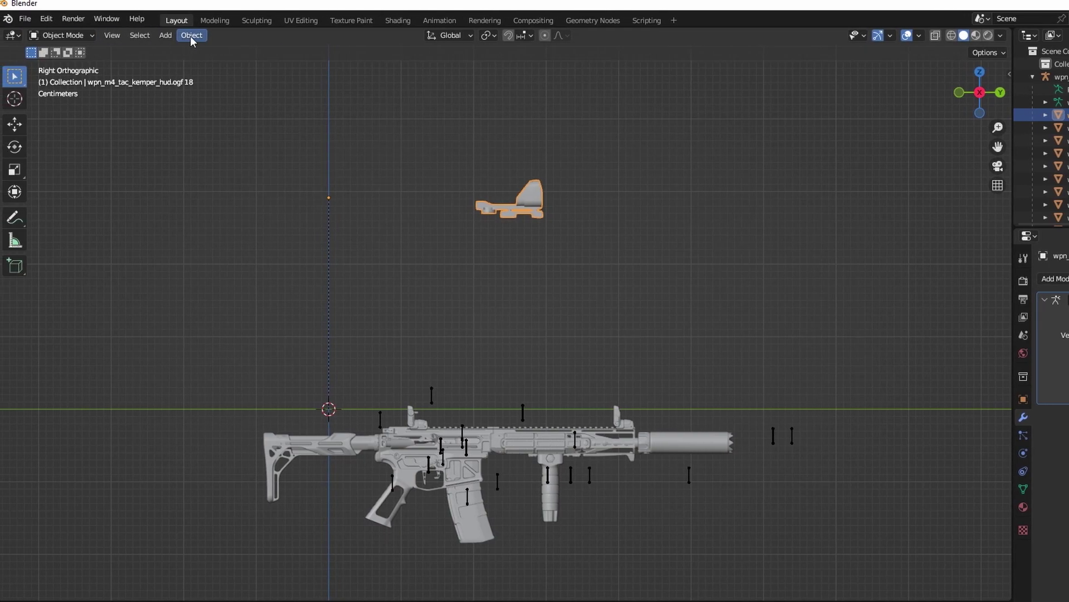
Set the sight's origin to its geometry and lower it onto the rifle's top rail.
click(190, 36)
mouse_move(214, 65)
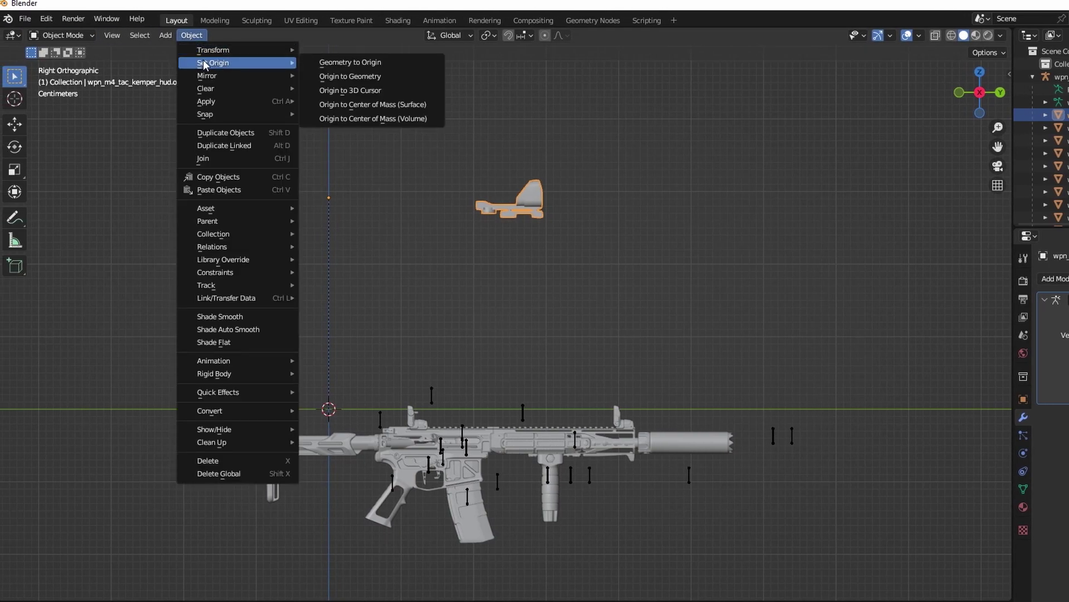
click(384, 77)
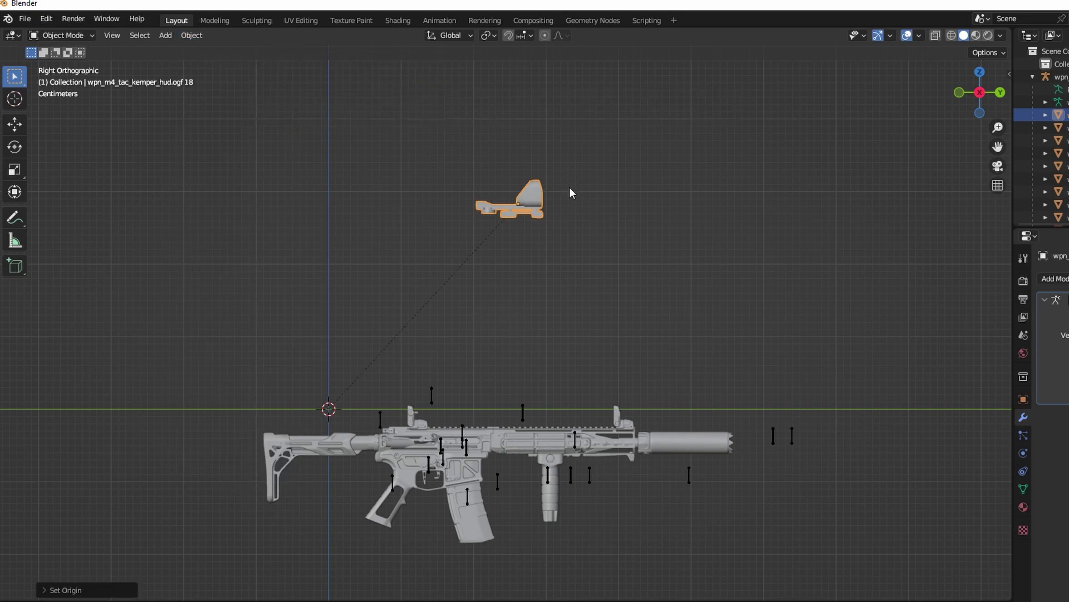
key(g)
key(z)
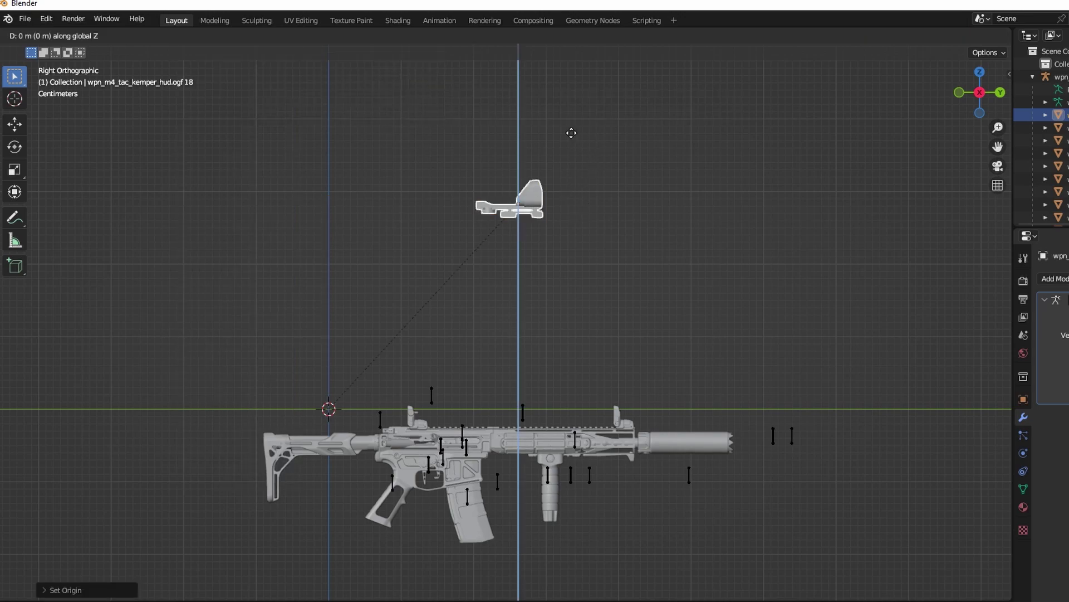
click(548, 338)
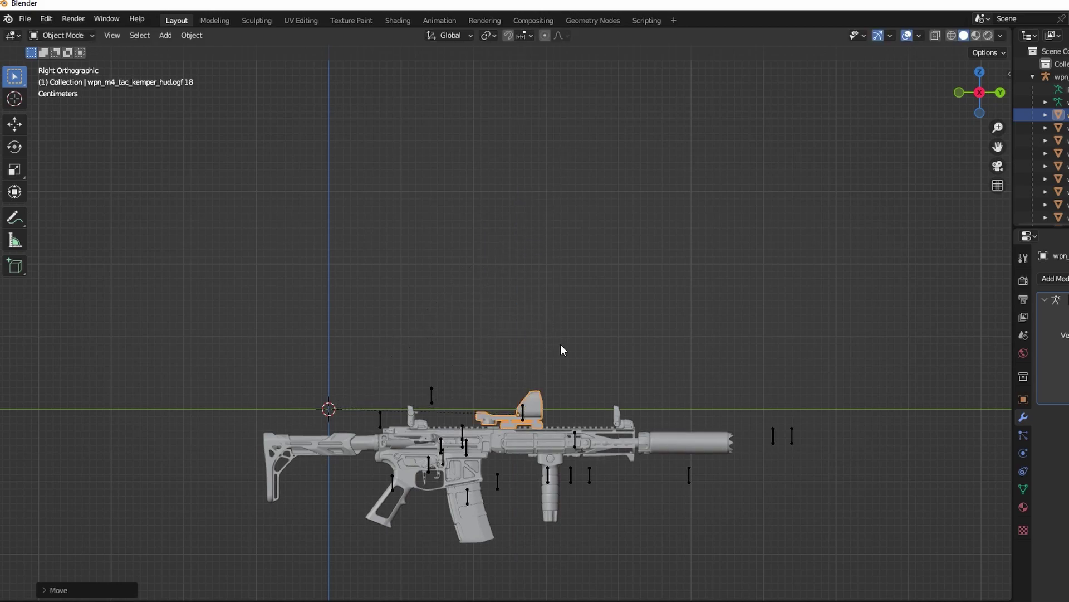
Switch to front view, zoom in on the sight and select the rear iron sight.
scroll(572, 211, up, 5)
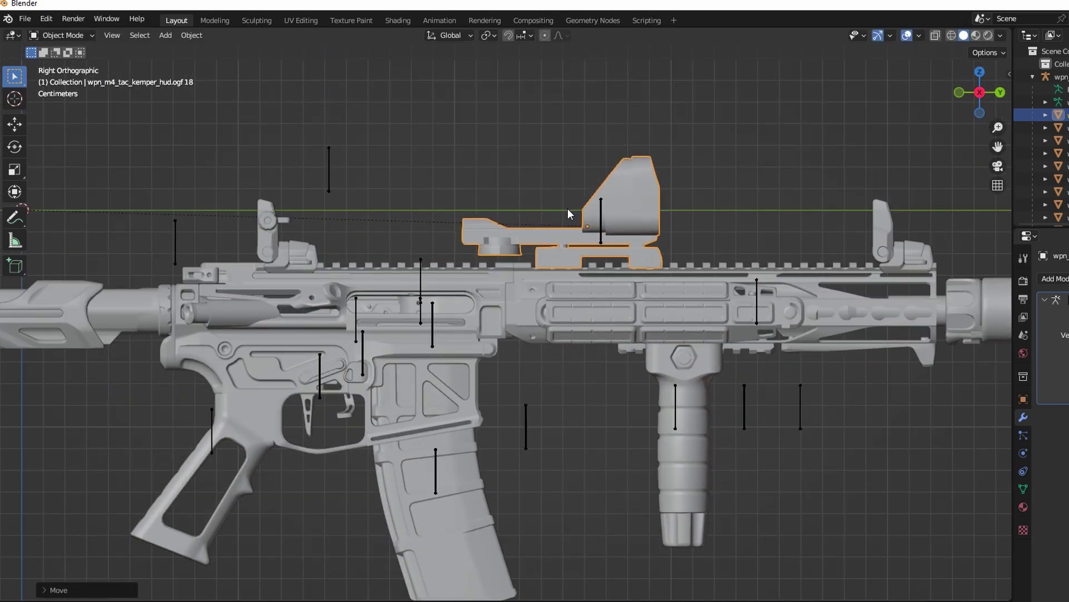
key(KP_1)
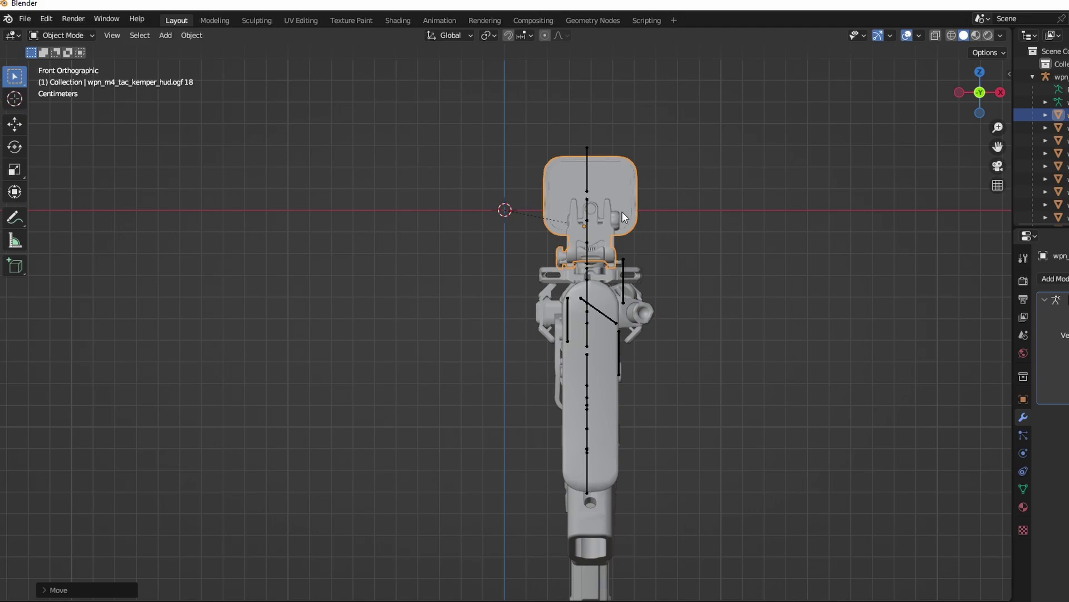
shift+middle_drag(622, 212, 531, 299)
scroll(531, 299, up, 6)
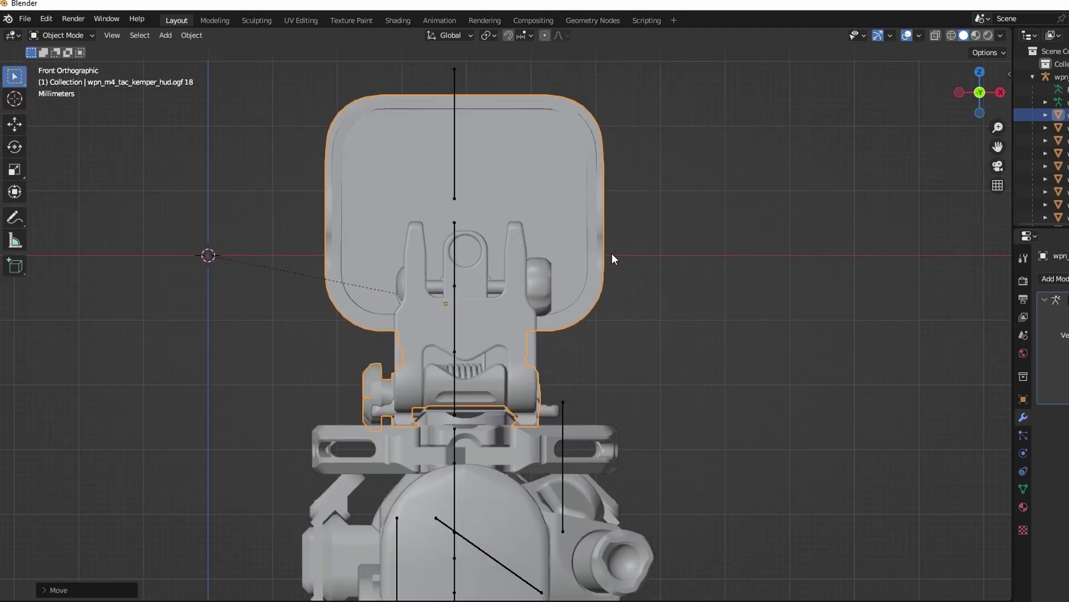
scroll(612, 253, down, 2)
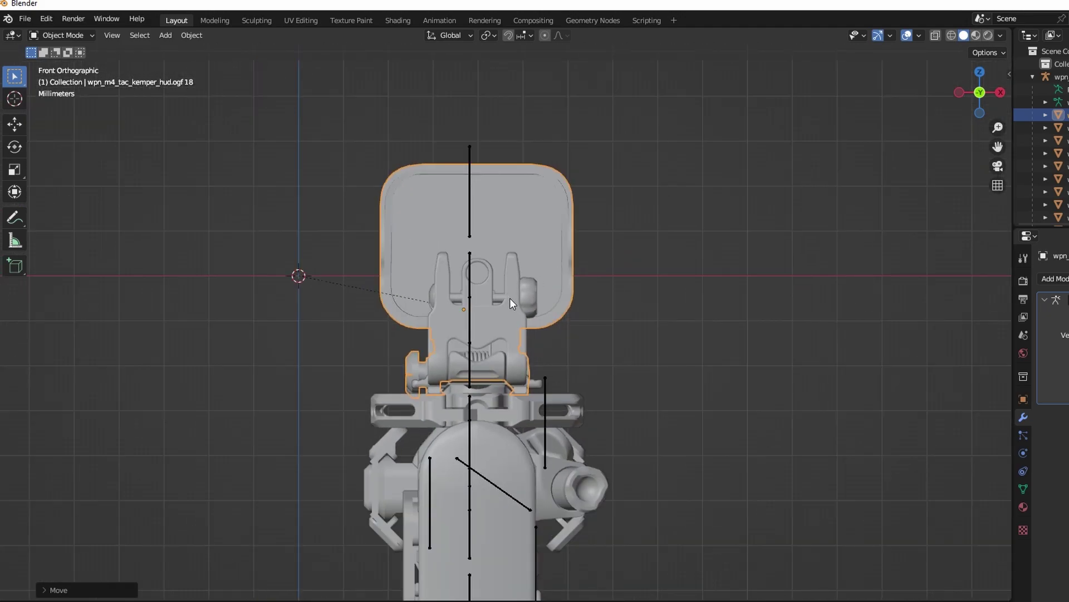
click(512, 299)
middle_drag(523, 298, 899, 299)
Delete the selected front and rear flip-up iron sights from the rifle.
scroll(702, 299, down, 8)
key(ctrl+x)
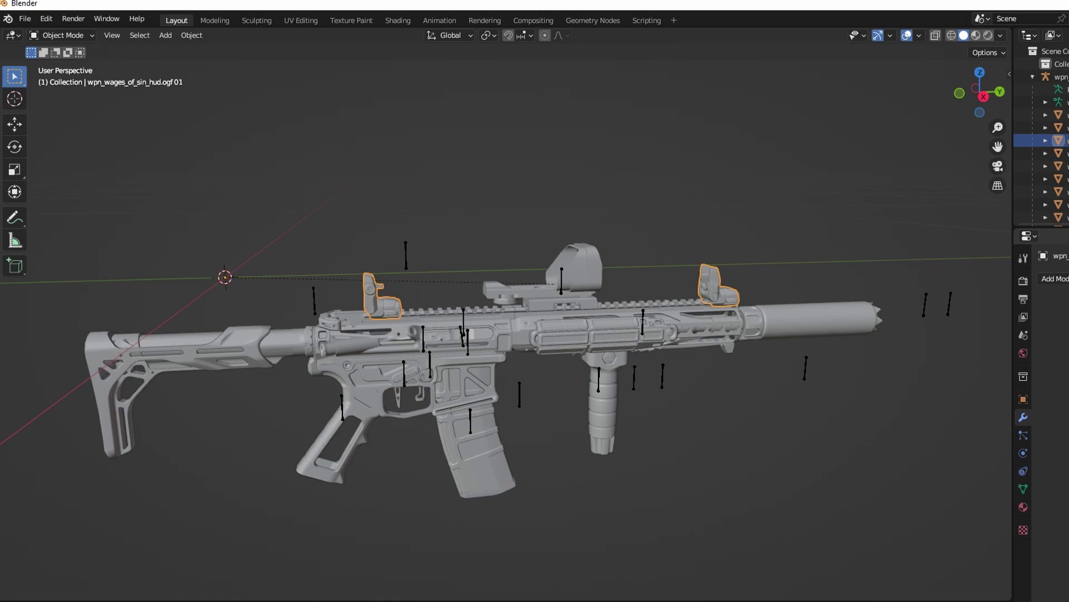
key(x)
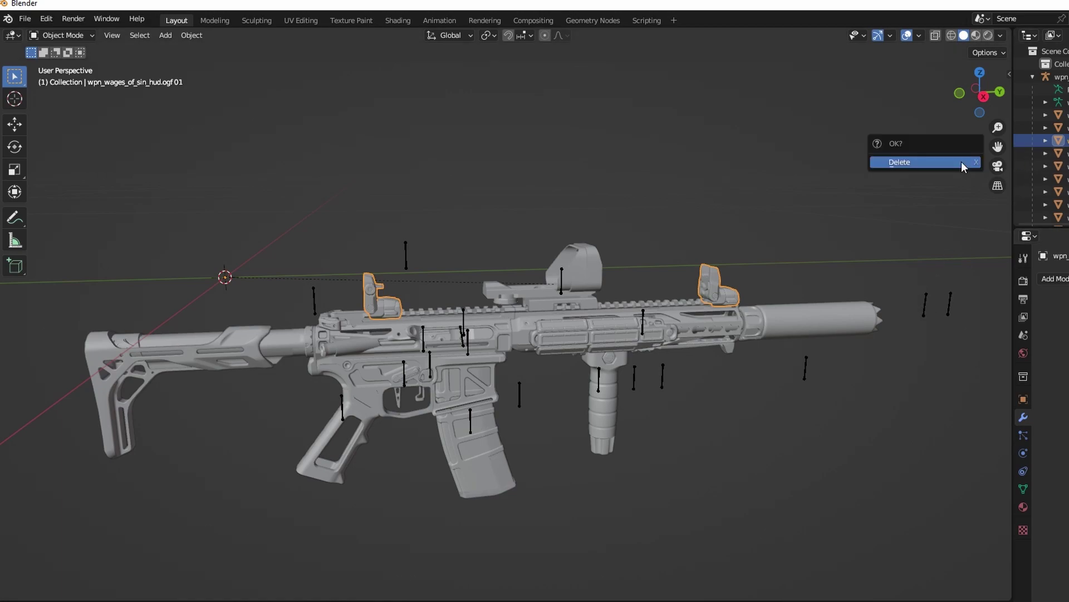
click(962, 162)
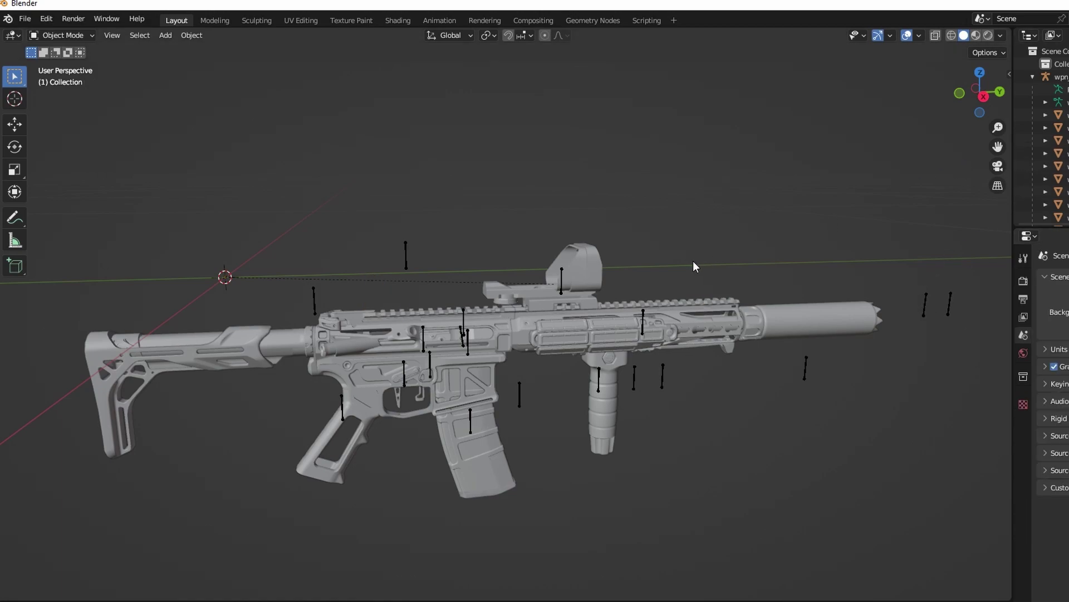
key(KP_3)
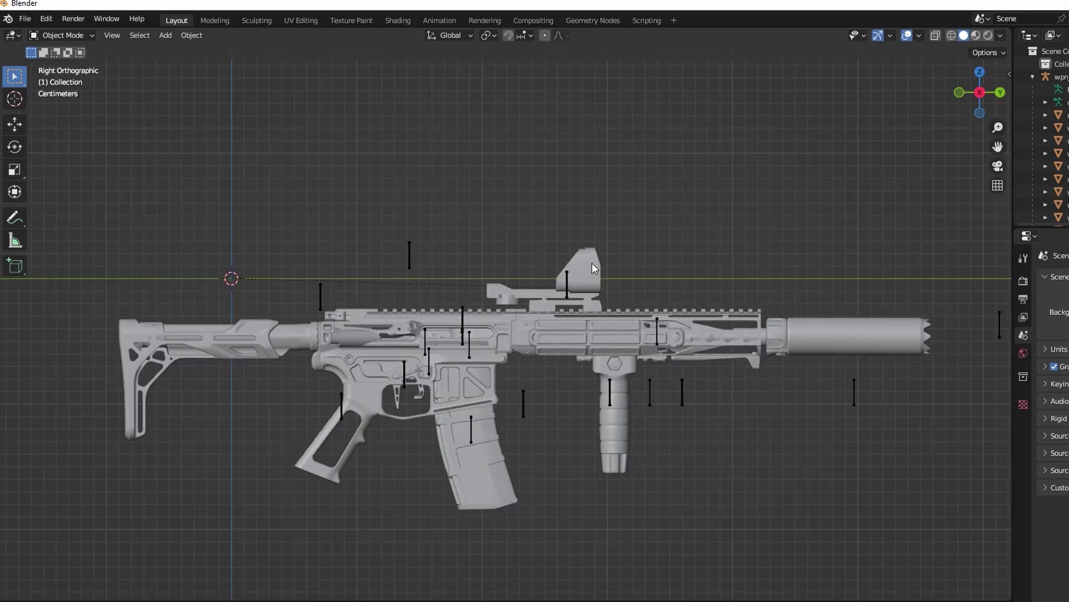
Shift the red-dot sight and nudge its height on the rail, checking from the back view.
click(591, 266)
key(g)
click(577, 276)
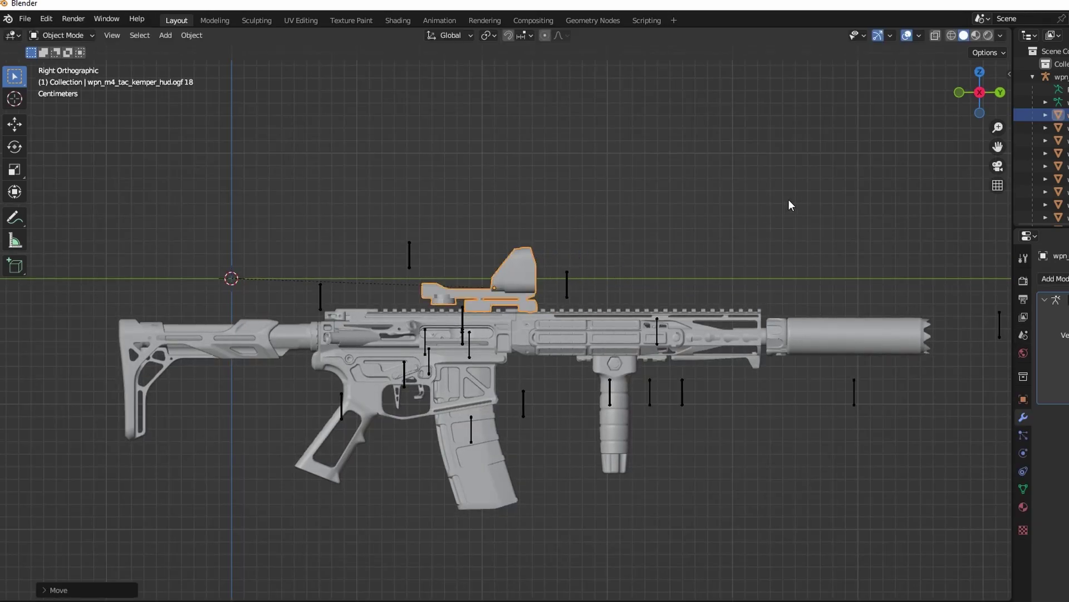
click(999, 90)
scroll(473, 304, up, 8)
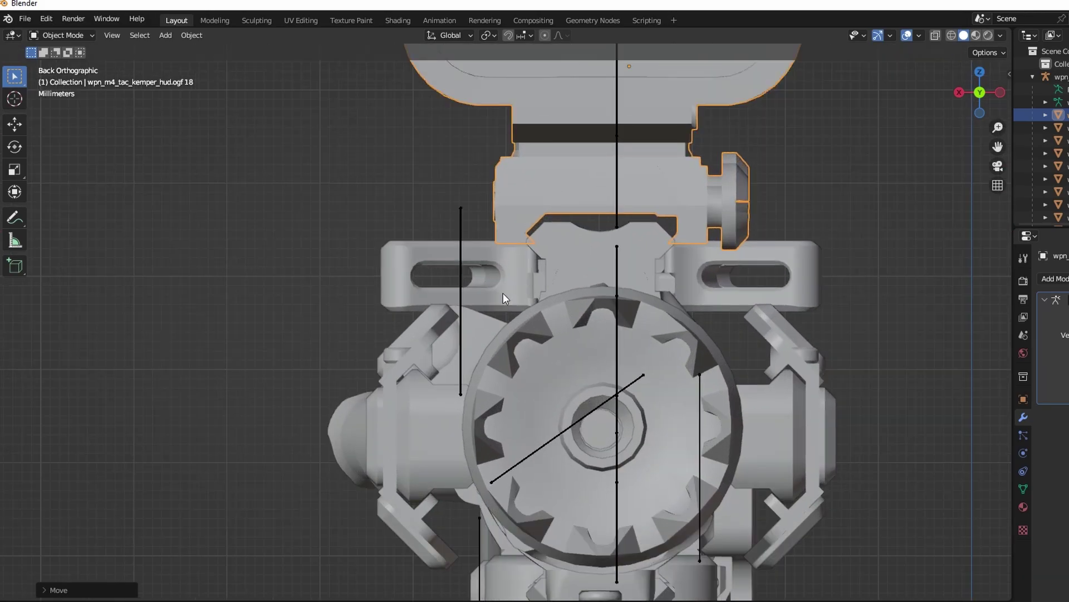
scroll(539, 359, up, 6)
key(g)
key(z)
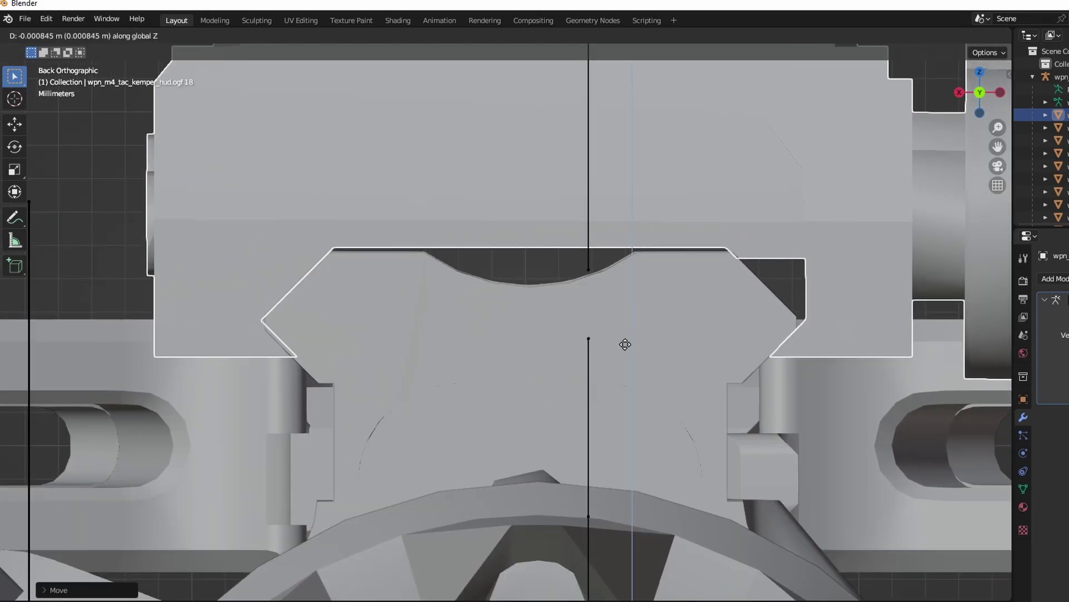
click(625, 348)
Resize the red-dot sight twice, ending slightly smaller.
scroll(625, 348, up, 2)
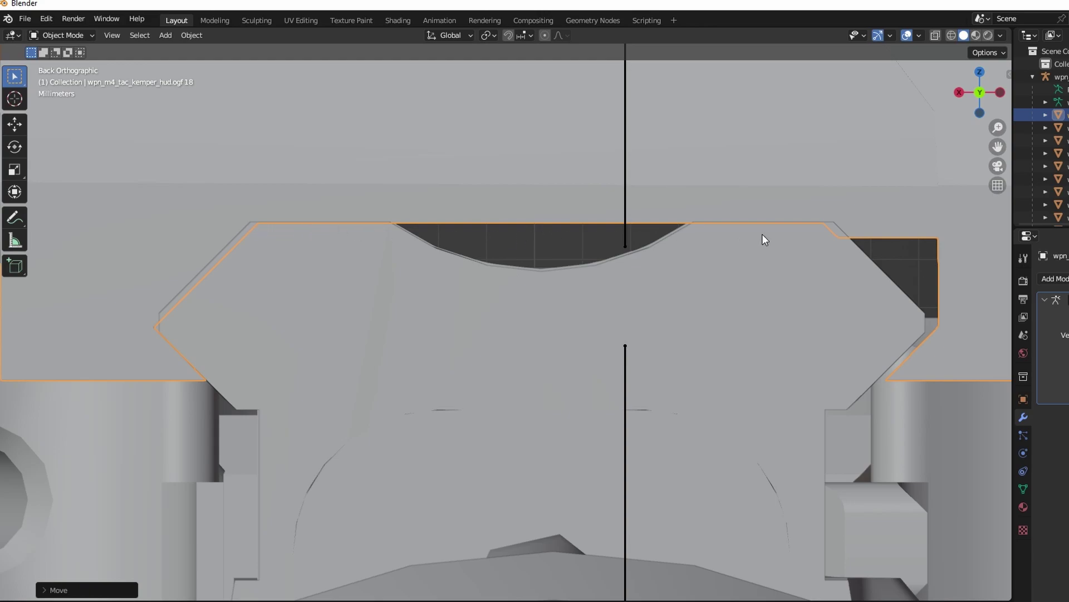
key(s)
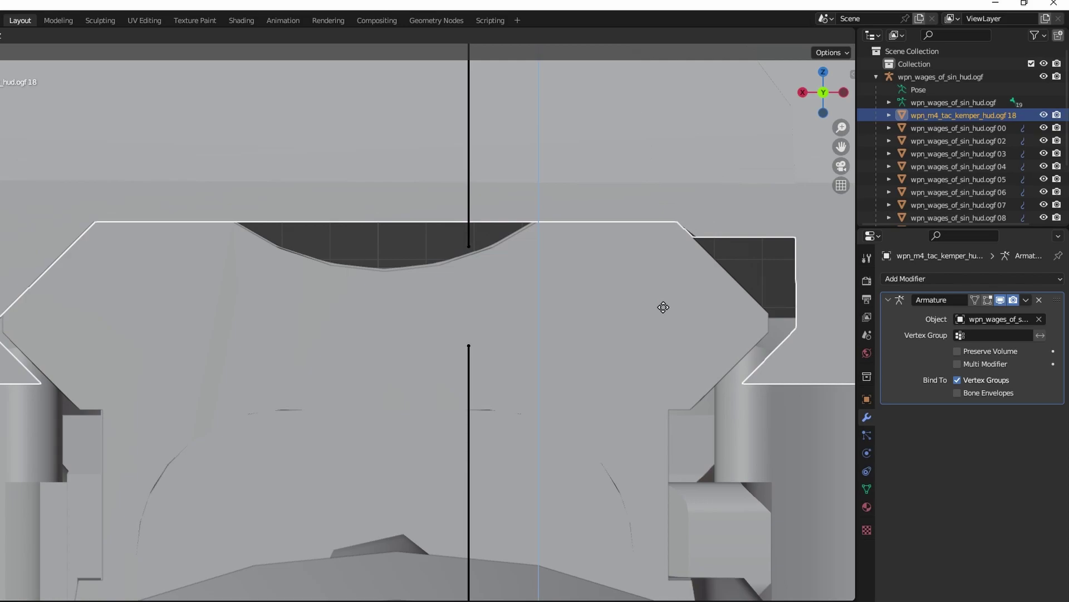
click(663, 323)
key(s)
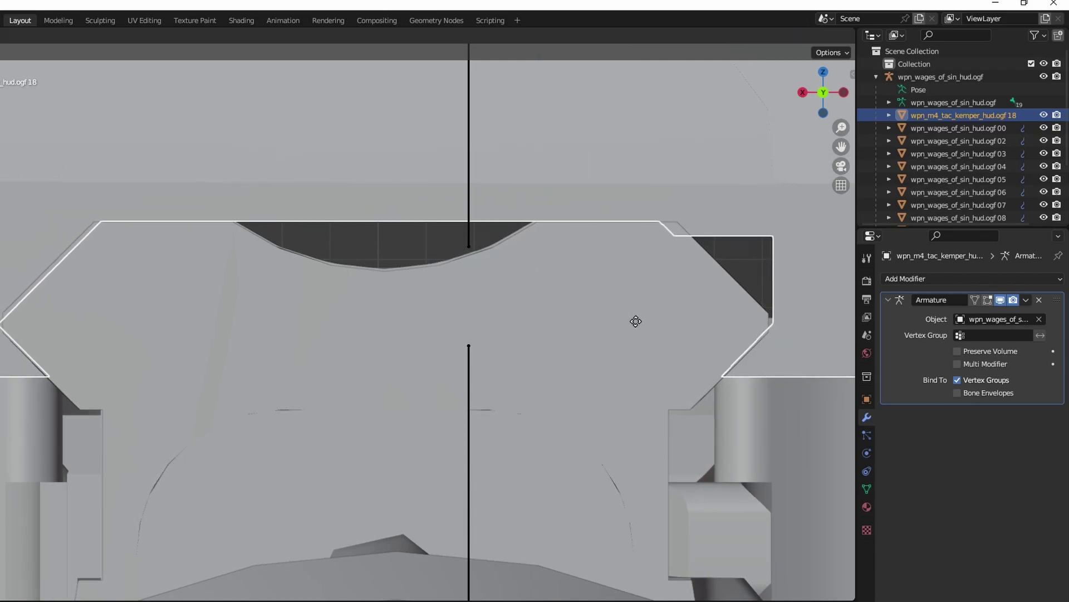
click(636, 321)
scroll(563, 293, down, 8)
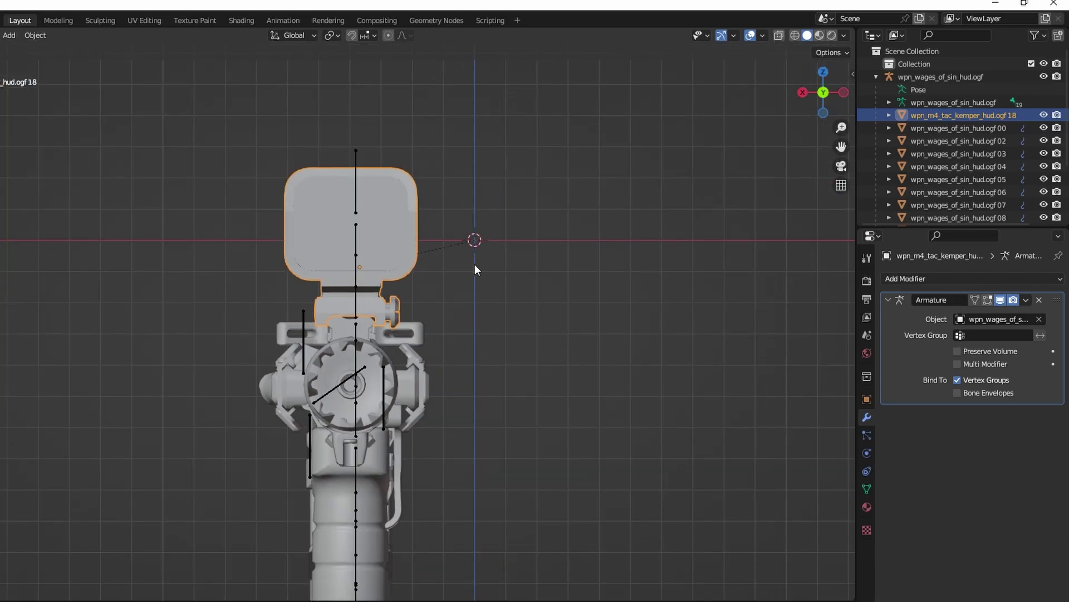
shift+middle_drag(425, 261, 425, 300)
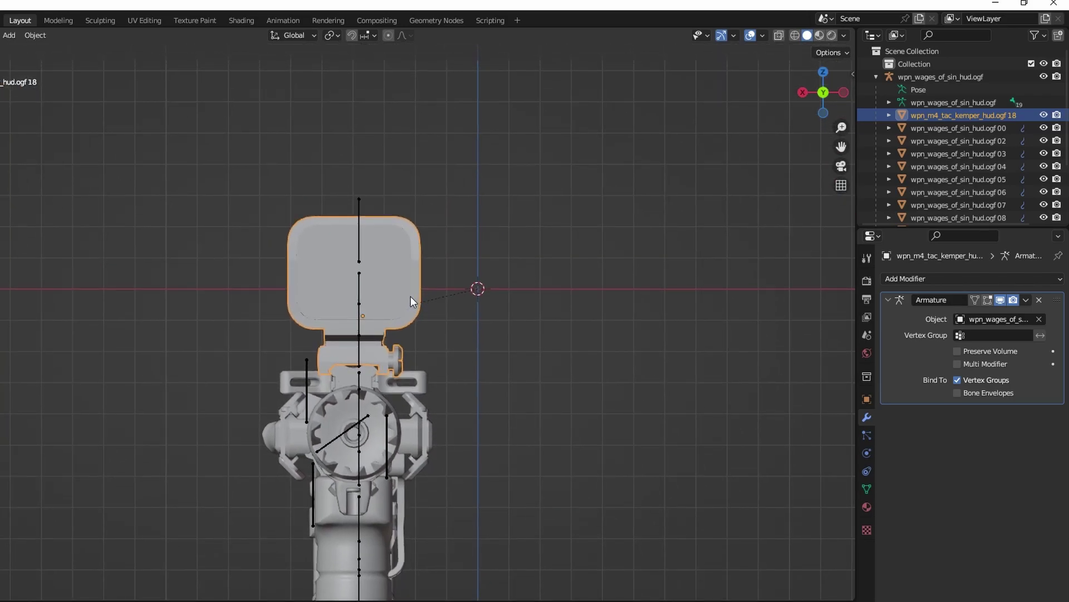
Slide the sight back along the Y axis onto the rear section of the top rail.
key(KP_3)
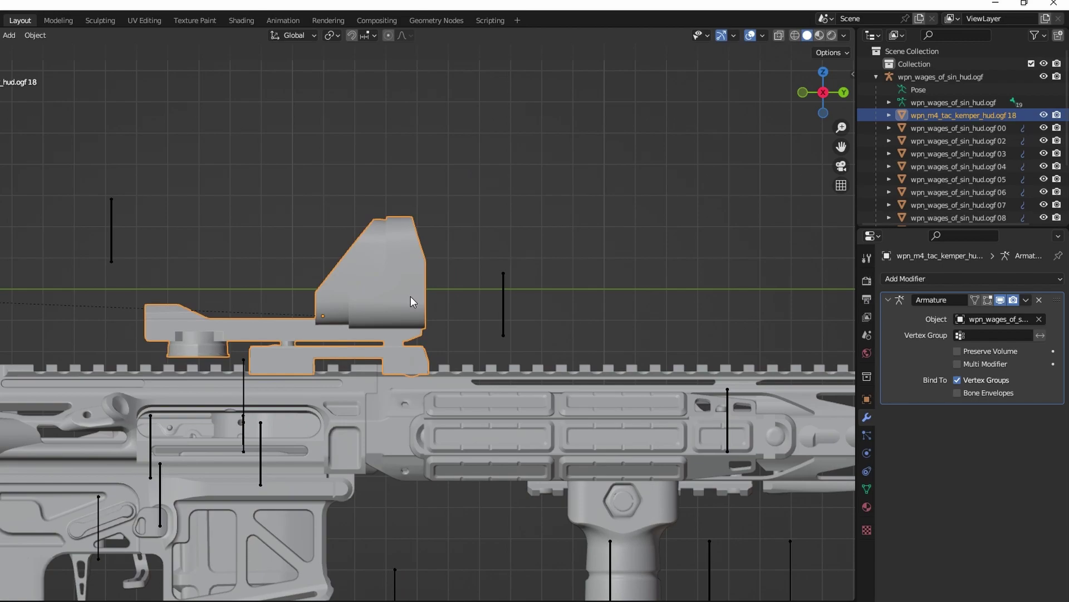
scroll(510, 227, up, 3)
key(g)
key(y)
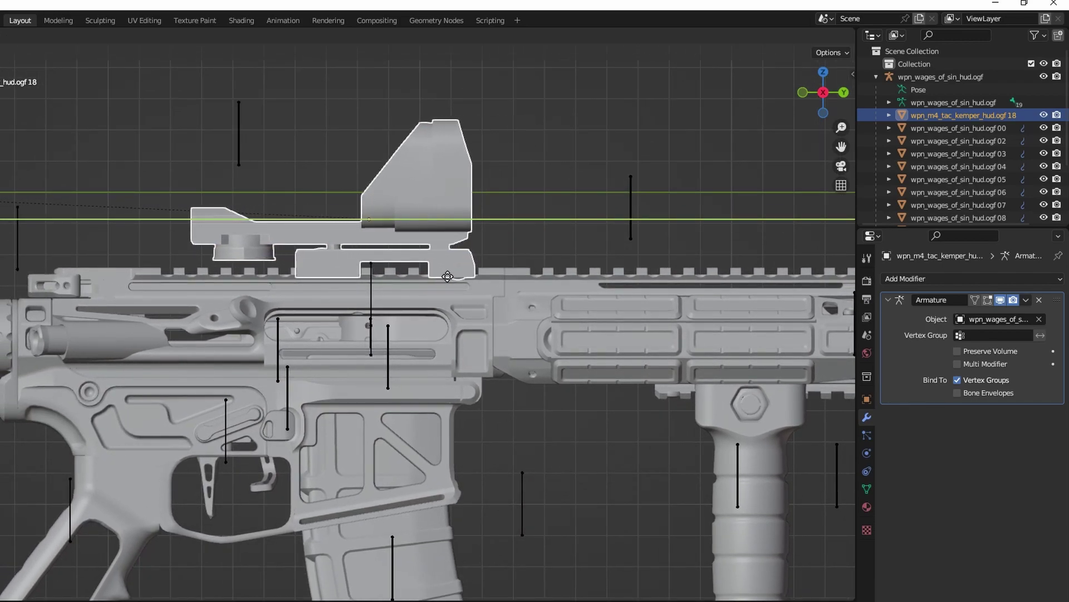
click(486, 329)
scroll(488, 332, down, 4)
scroll(489, 330, up, 4)
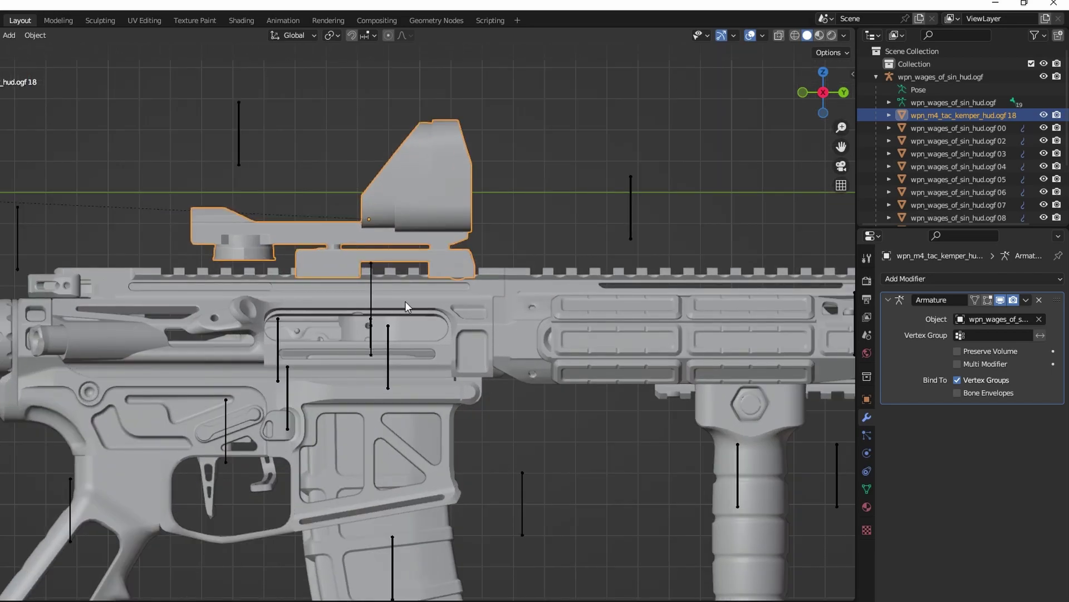
mouse_move(405, 301)
middle_down()
mouse_move(506, 335)
mouse_move(487, 302)
mouse_move(617, 332)
mouse_move(526, 306)
mouse_move(577, 362)
mouse_move(443, 365)
mouse_move(426, 357)
mouse_move(412, 300)
middle_up()
scroll(426, 356, down, 3)
key(KP_3)
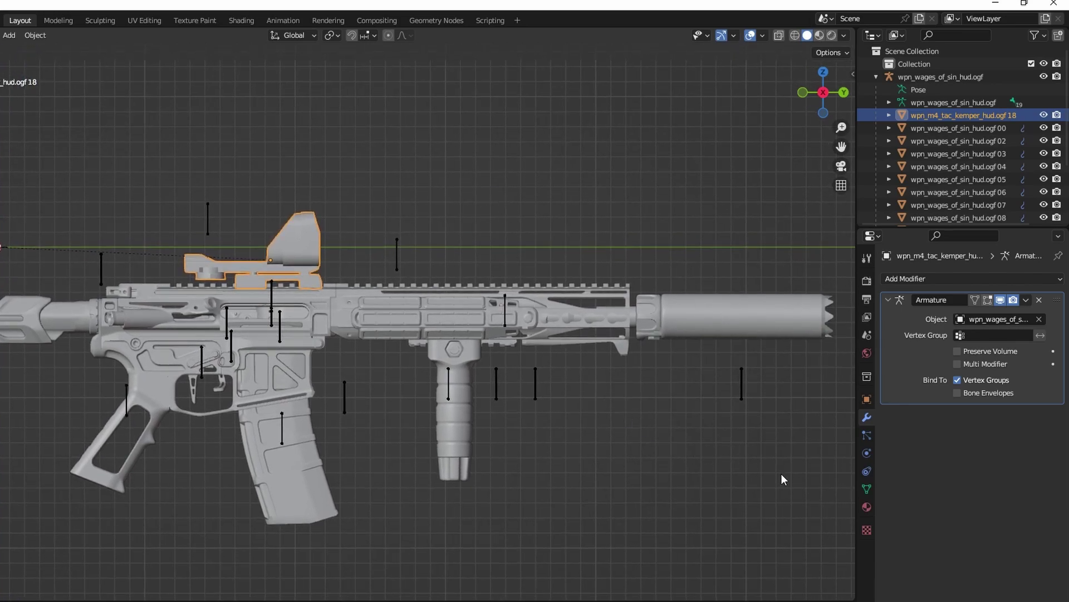
Assign all the sight's vertices to the wpn_body vertex group at weight 1.0.
click(867, 489)
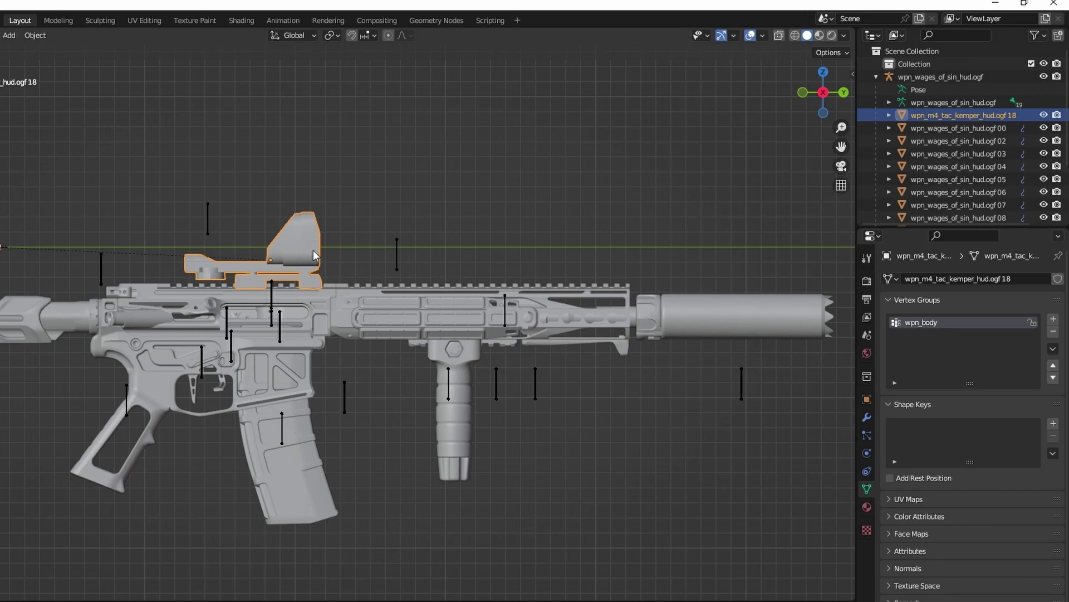
key(Tab)
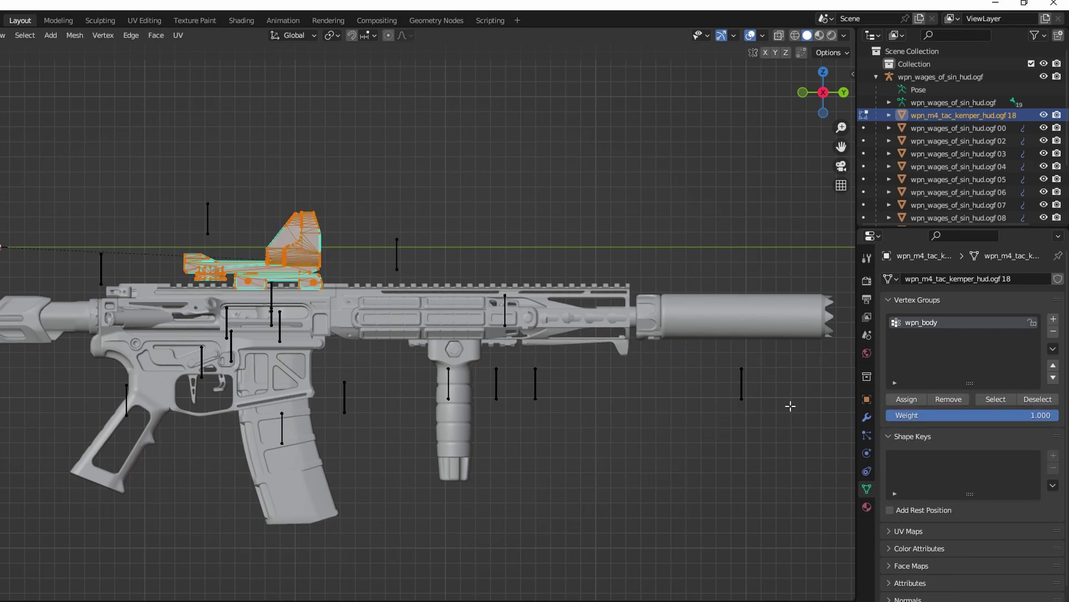
click(907, 399)
key(Tab)
scroll(272, 333, up, 2)
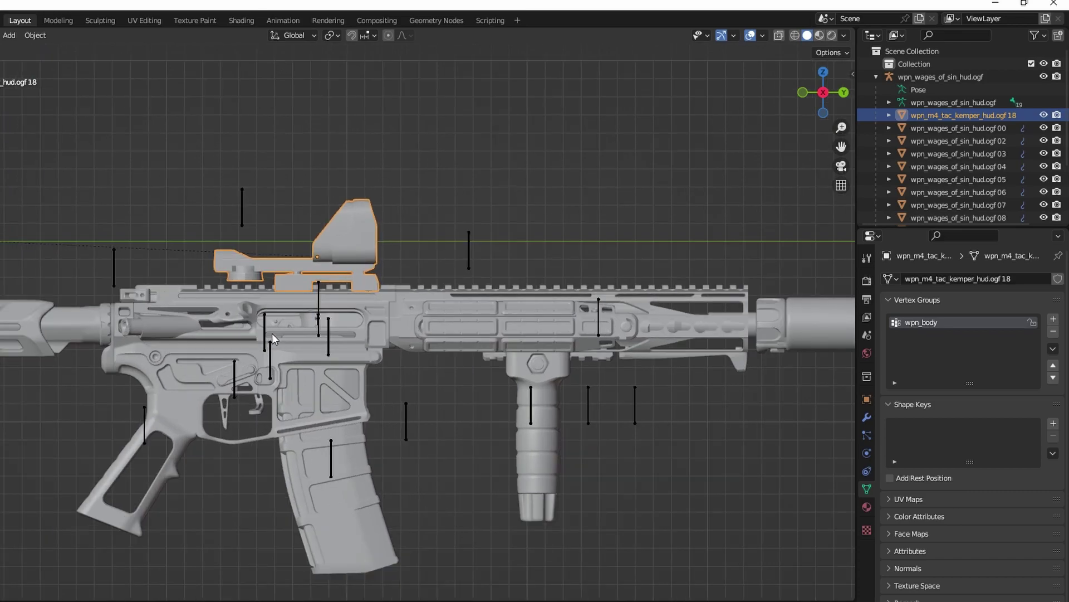
scroll(272, 333, down, 2)
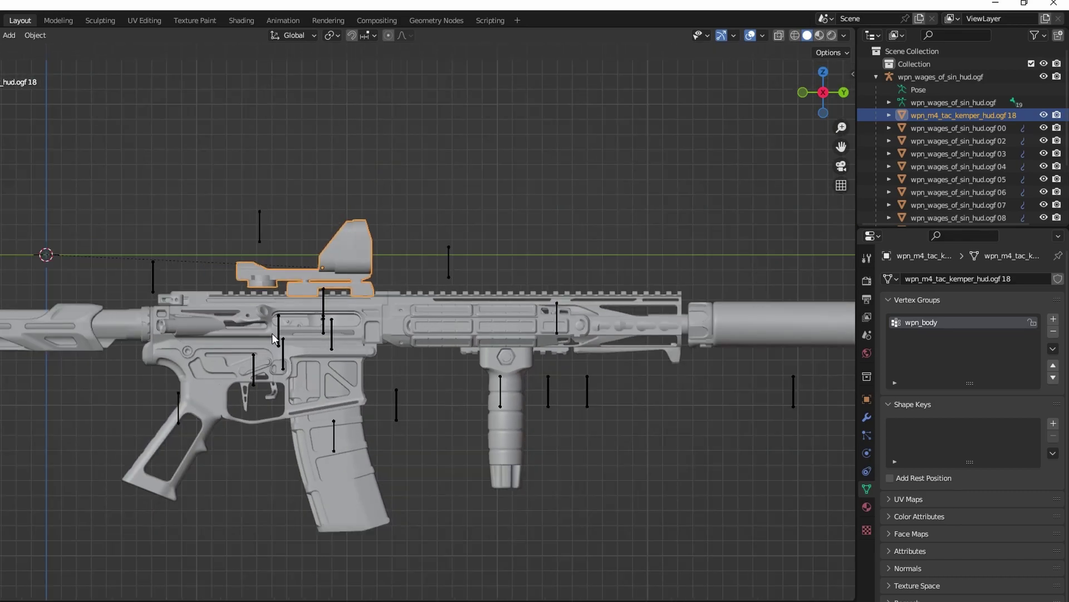
shift+middle_drag(512, 339, 465, 335)
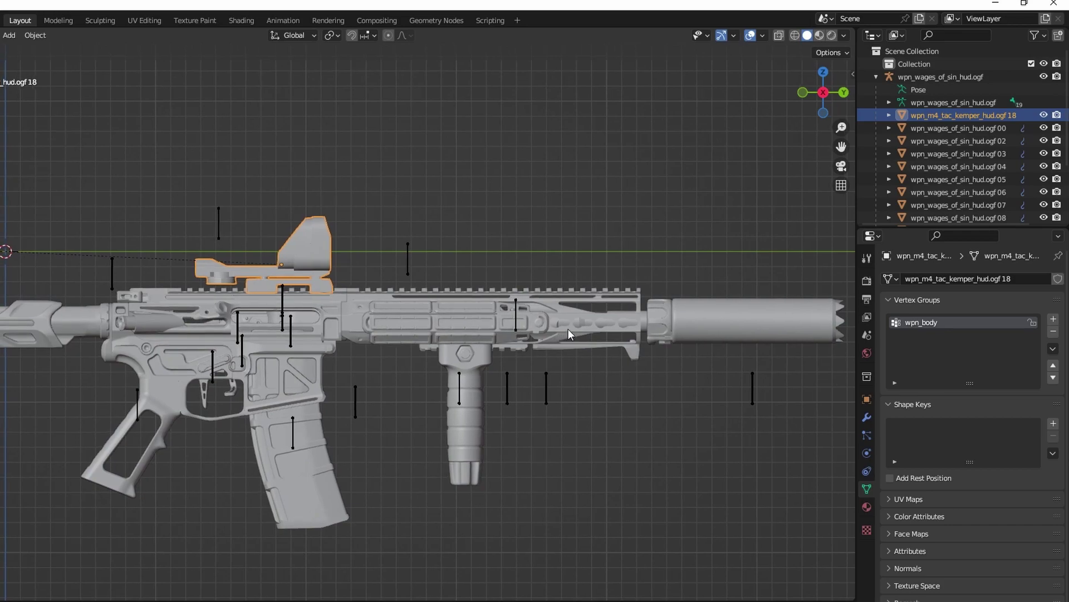
Insert '_kemper' after 'sin' in the top-level rig's name, making it wpn_wages_of_sin_kemper_hud.ogf.
double_click(953, 115)
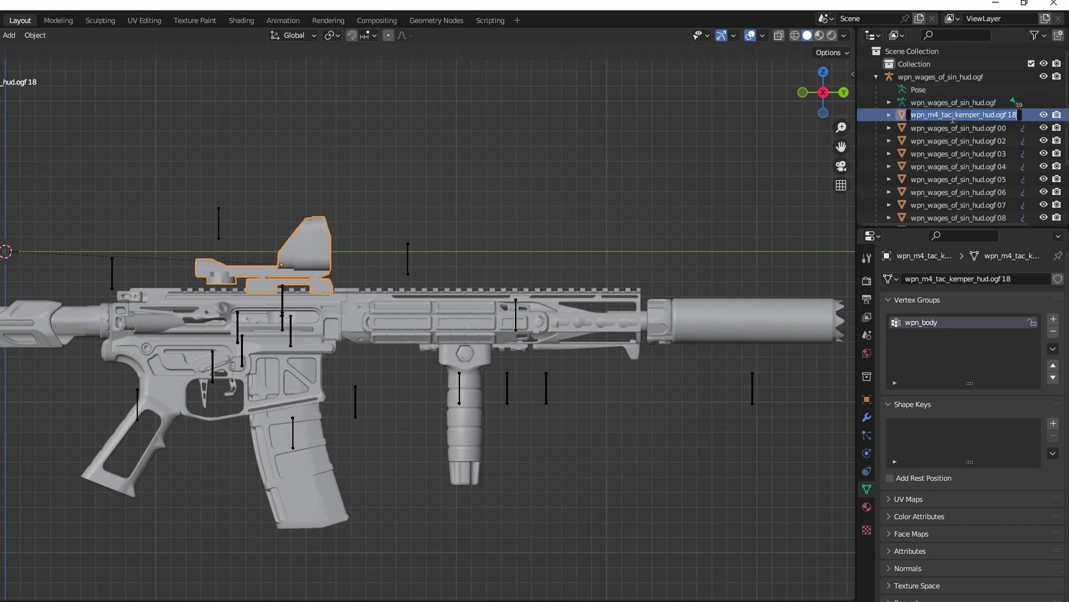
drag(956, 116, 981, 133)
key(ctrl+c)
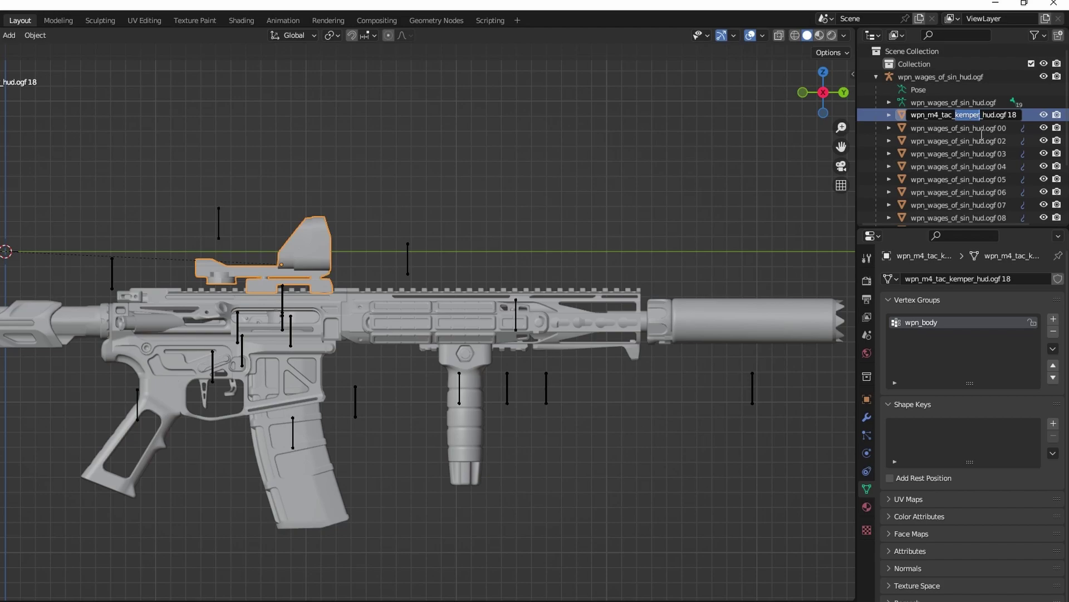
double_click(958, 76)
click(957, 76)
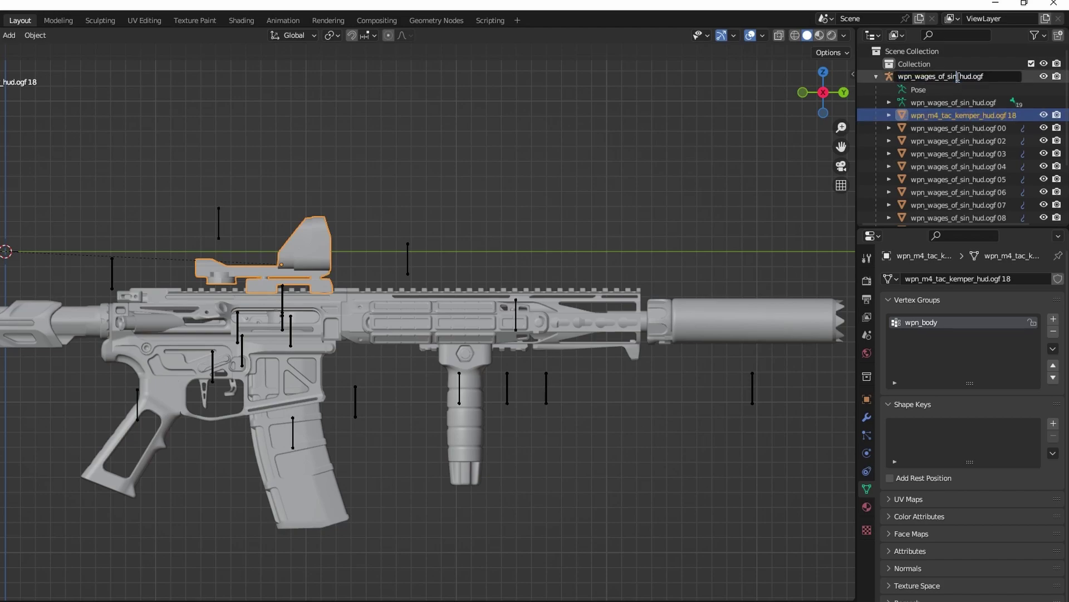
text(_)
key(ctrl+v)
key(Return)
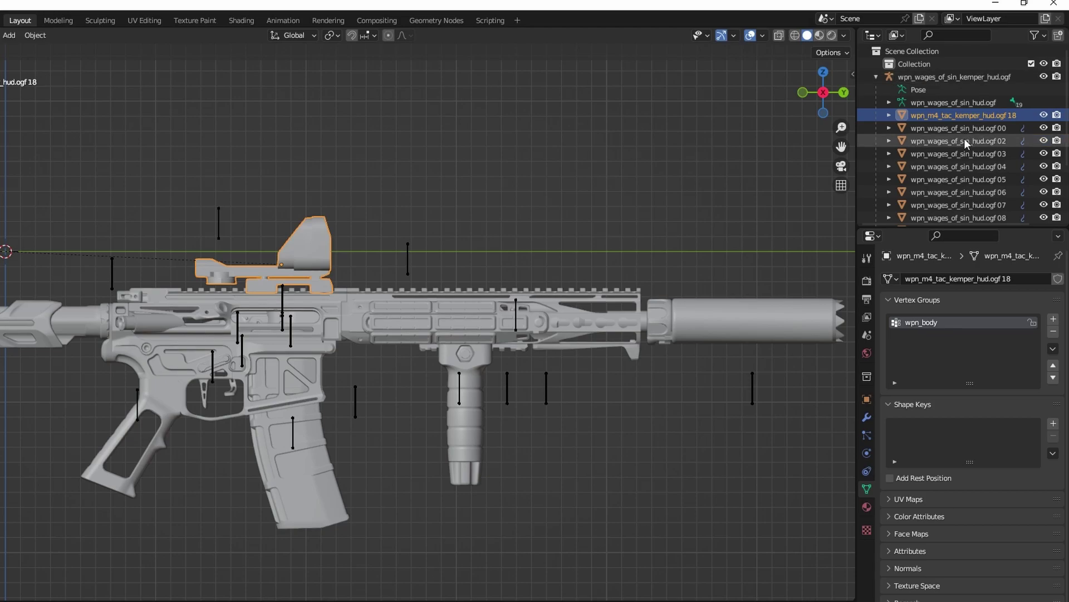
click(704, 176)
scroll(703, 186, down, 1)
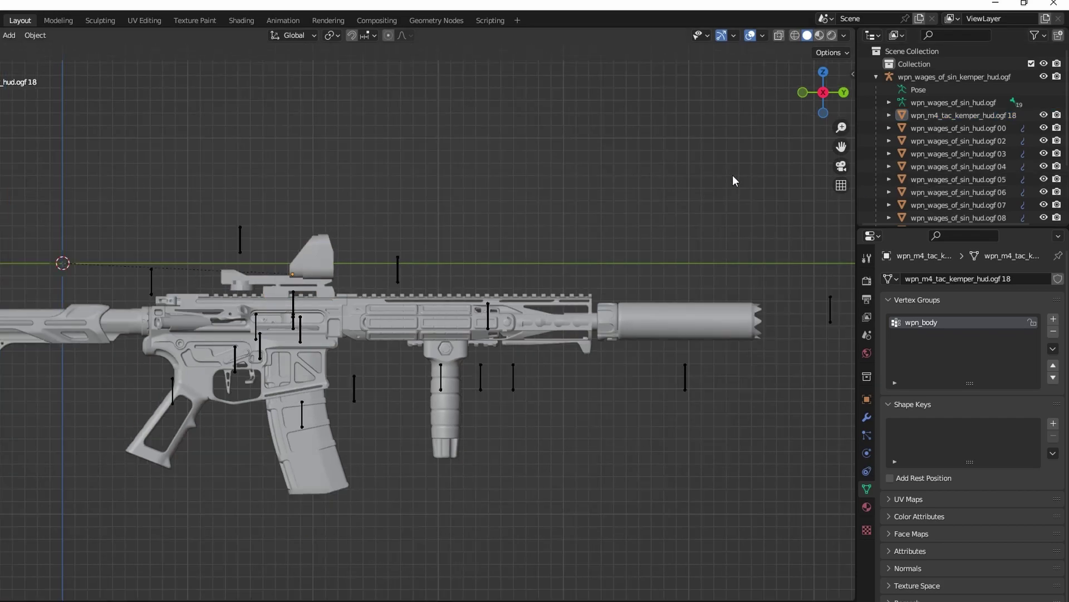
Export the rig as a CS/CoP .ogf into wpn_wages_of_sin, without motions or texture names.
click(938, 78)
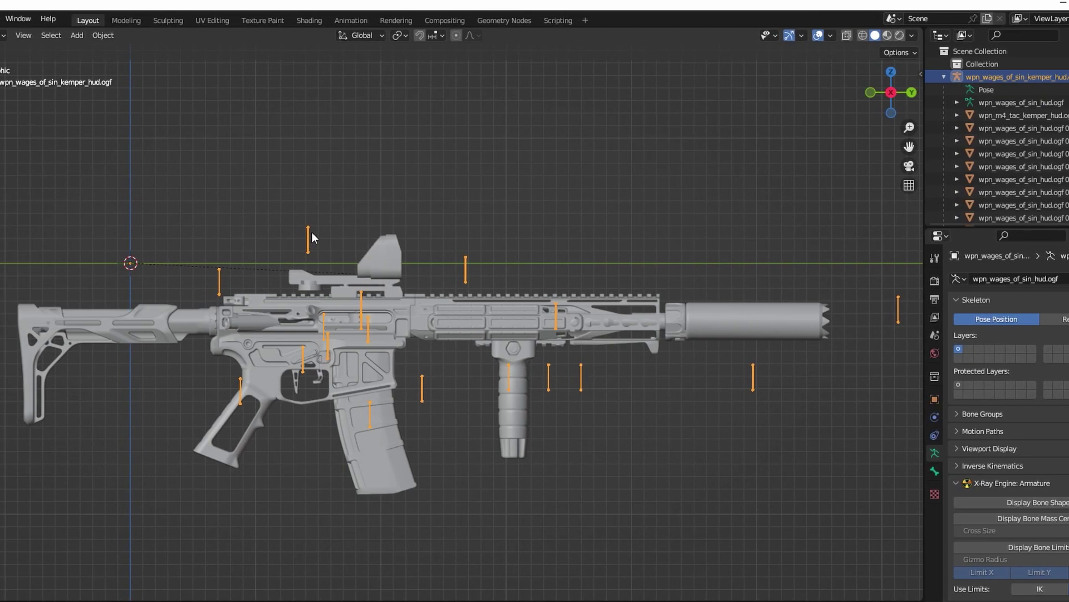
click(9, 20)
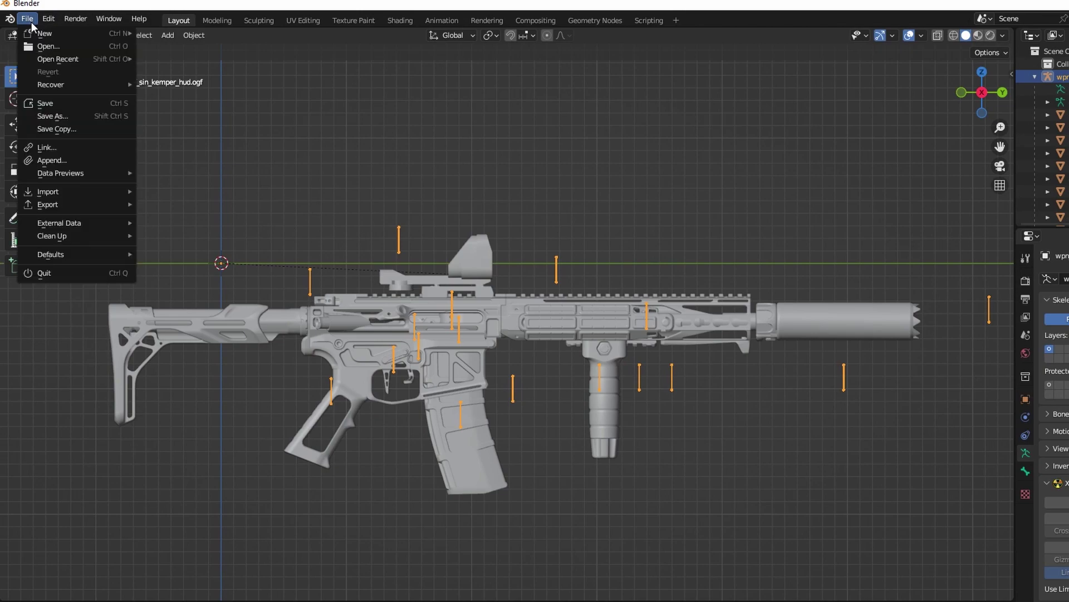
mouse_move(70, 205)
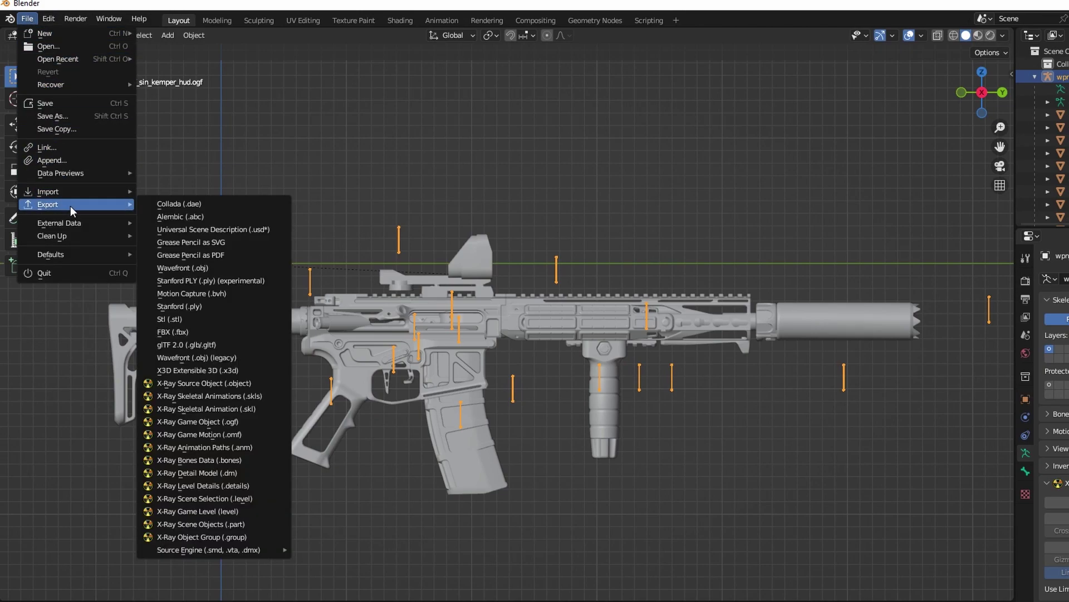
click(215, 422)
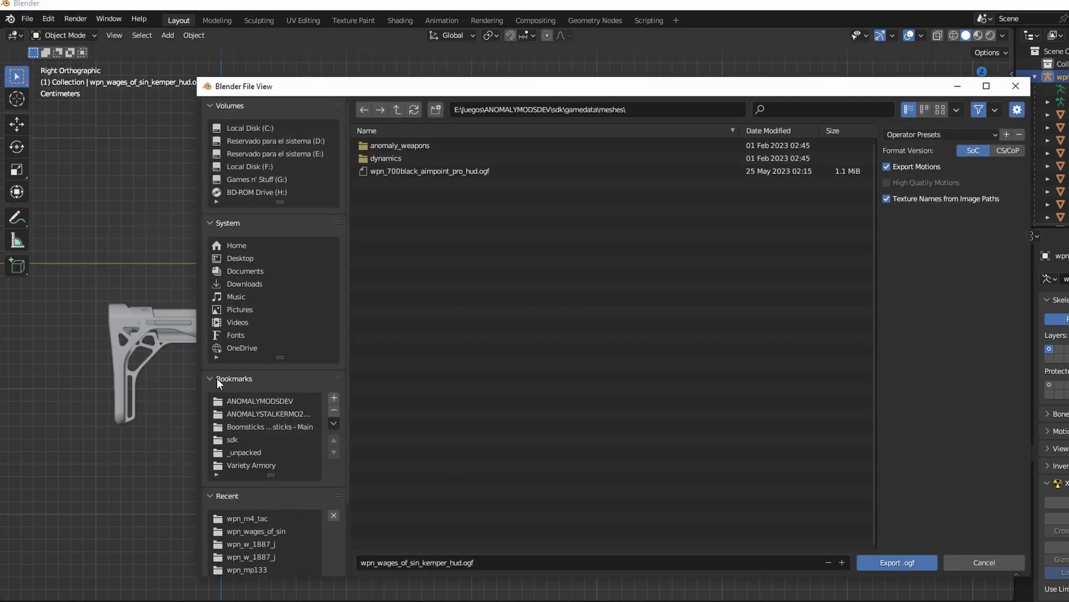
click(261, 532)
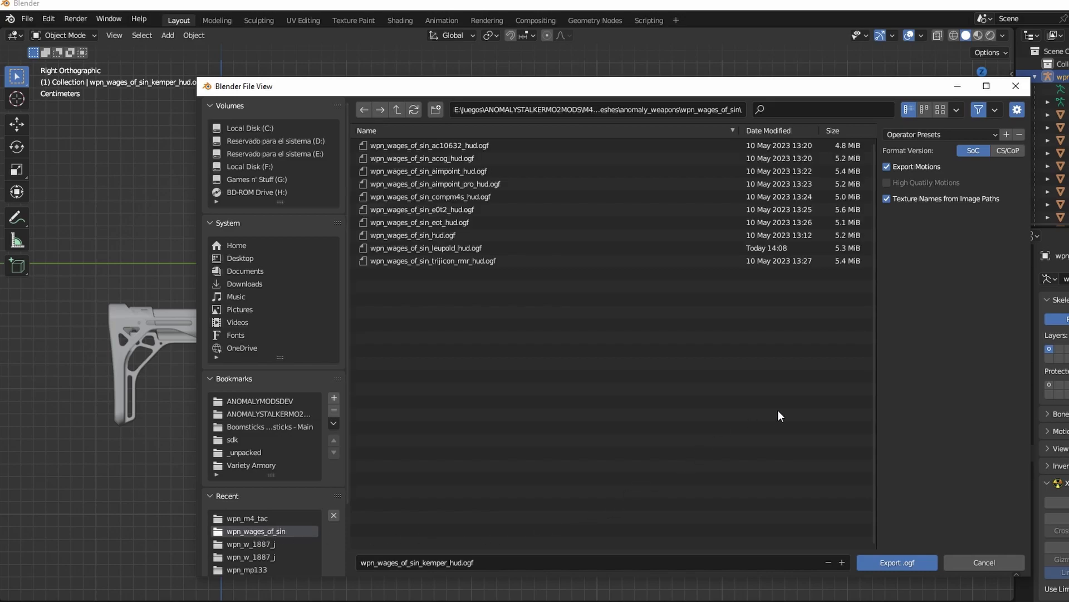
click(1007, 150)
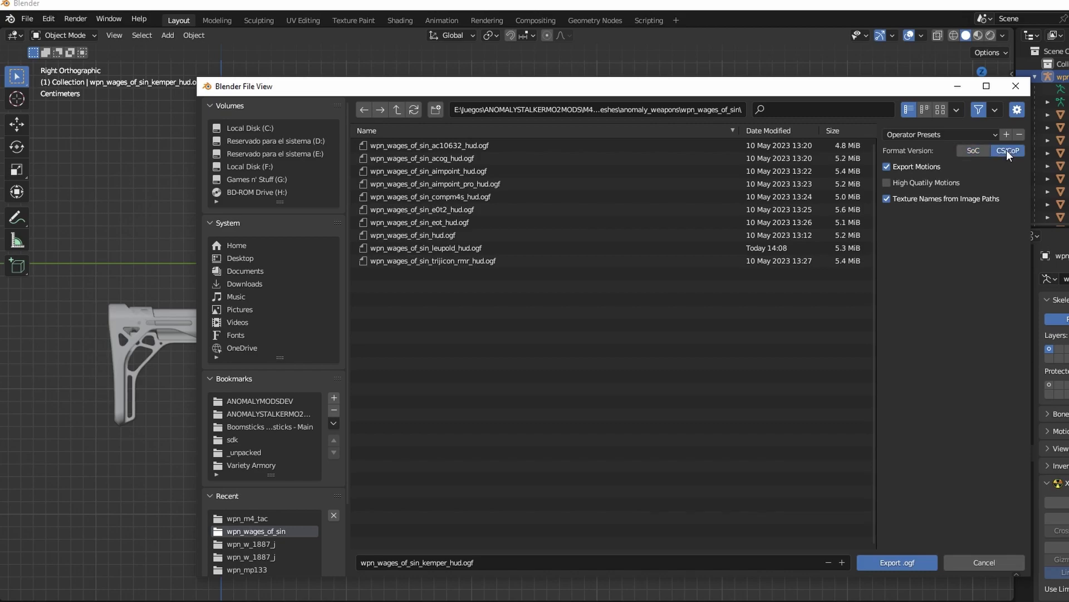
click(921, 169)
click(897, 201)
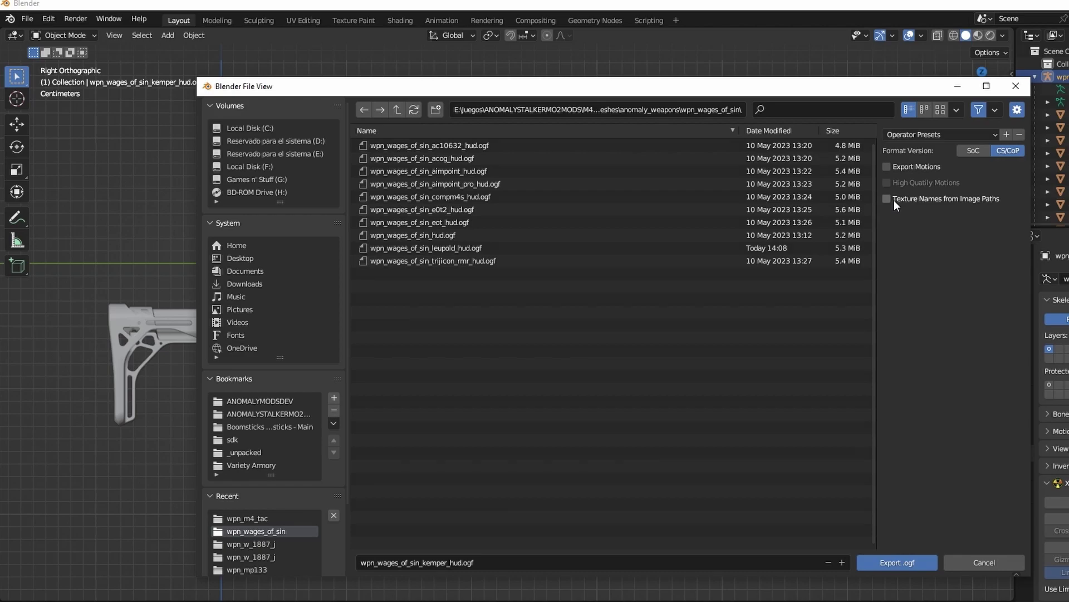
click(902, 564)
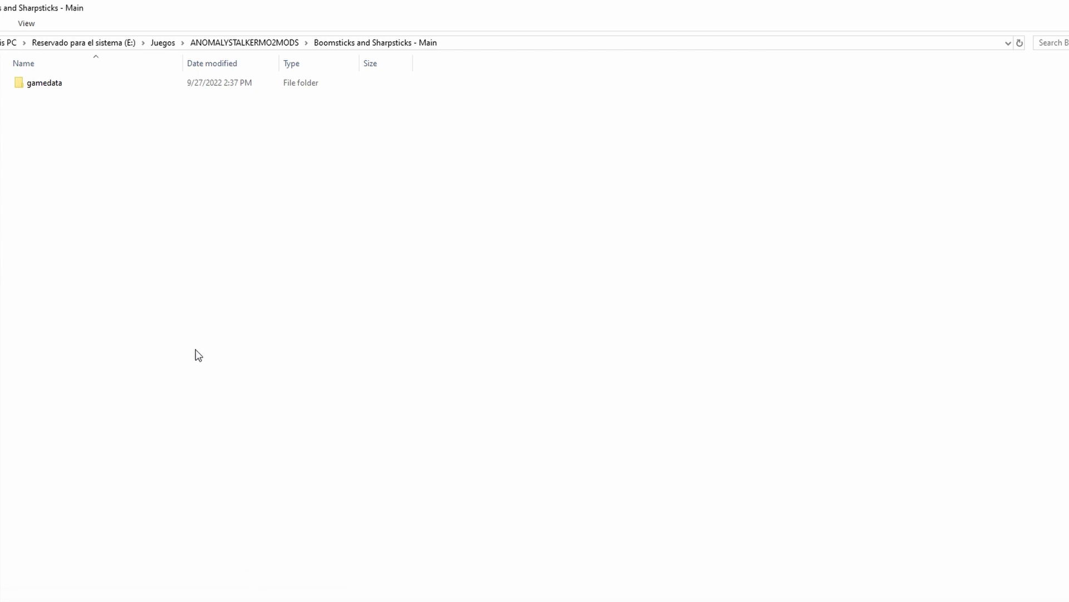
Open w_m4_tac.ltx from gamedata\configs\items\weapons in a maximized Notepad++ window.
double_click(48, 86)
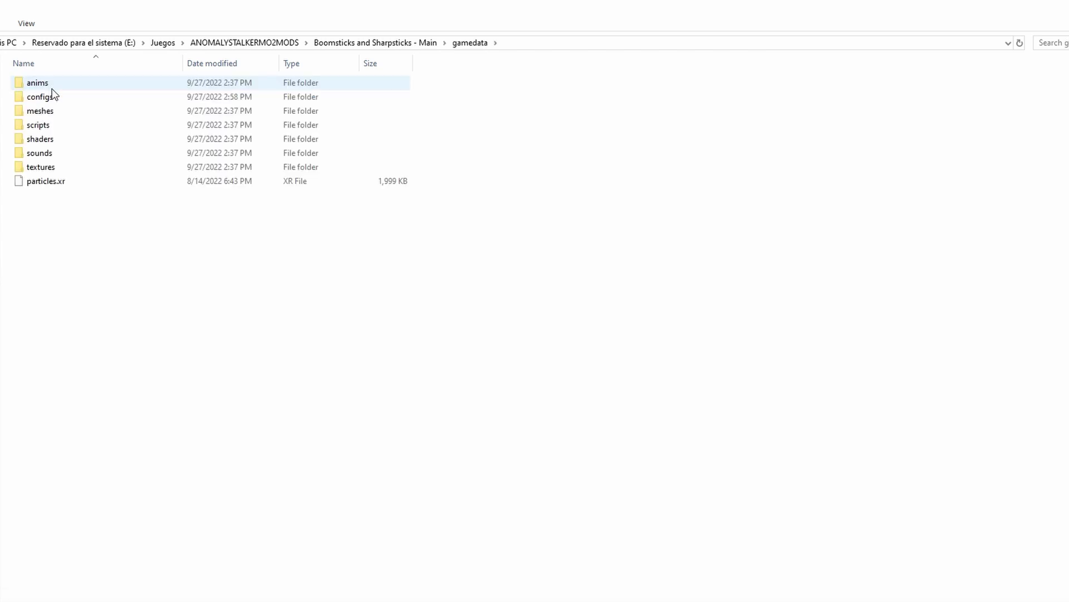
click(76, 95)
double_click(76, 95)
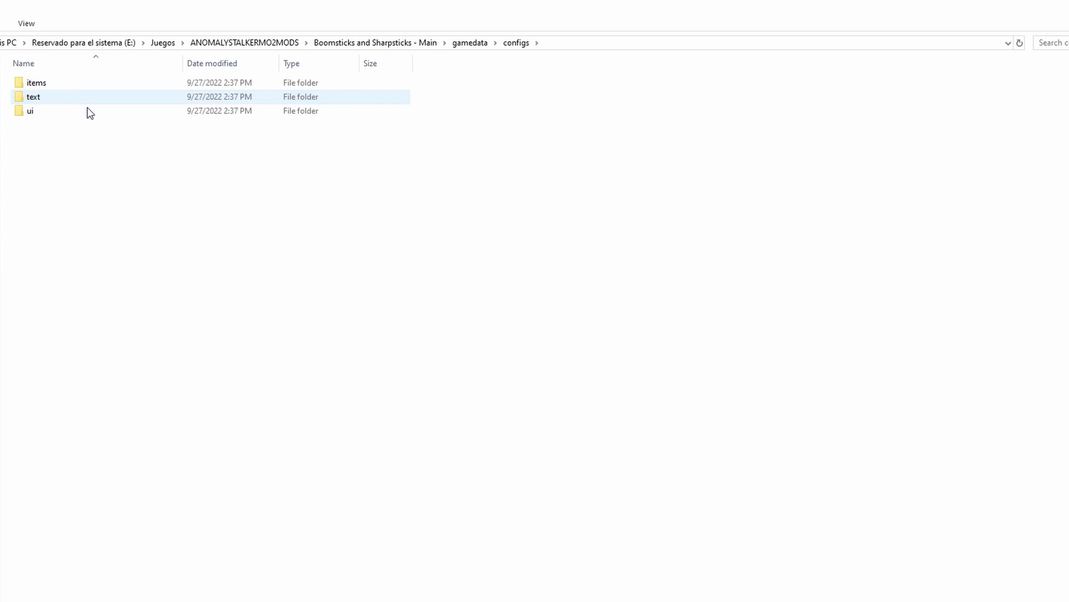
click(122, 87)
double_click(122, 87)
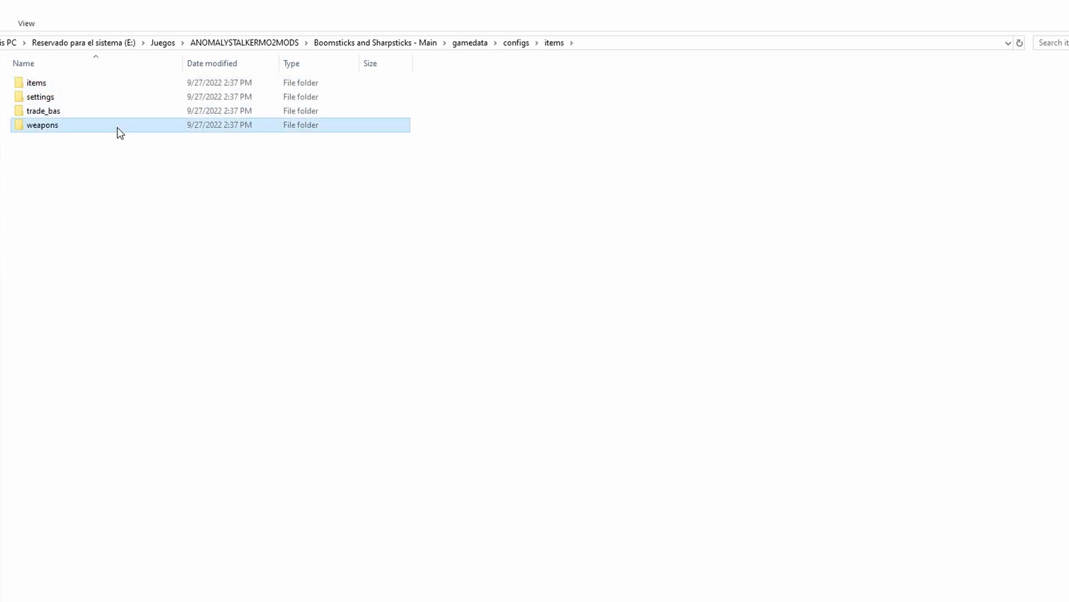
double_click(119, 131)
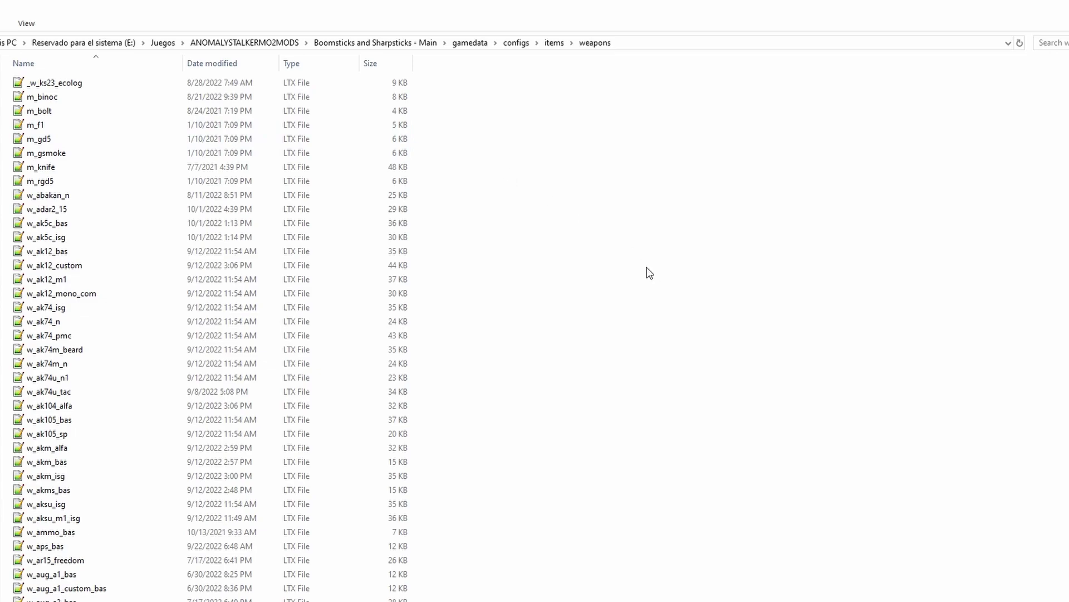
scroll(650, 273, down, 14)
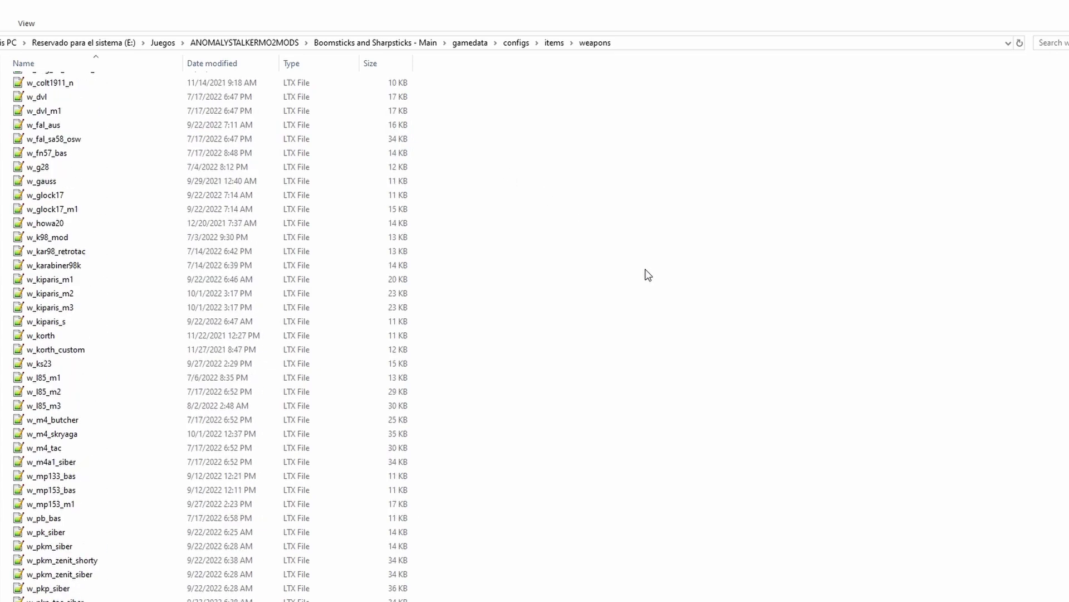
double_click(63, 446)
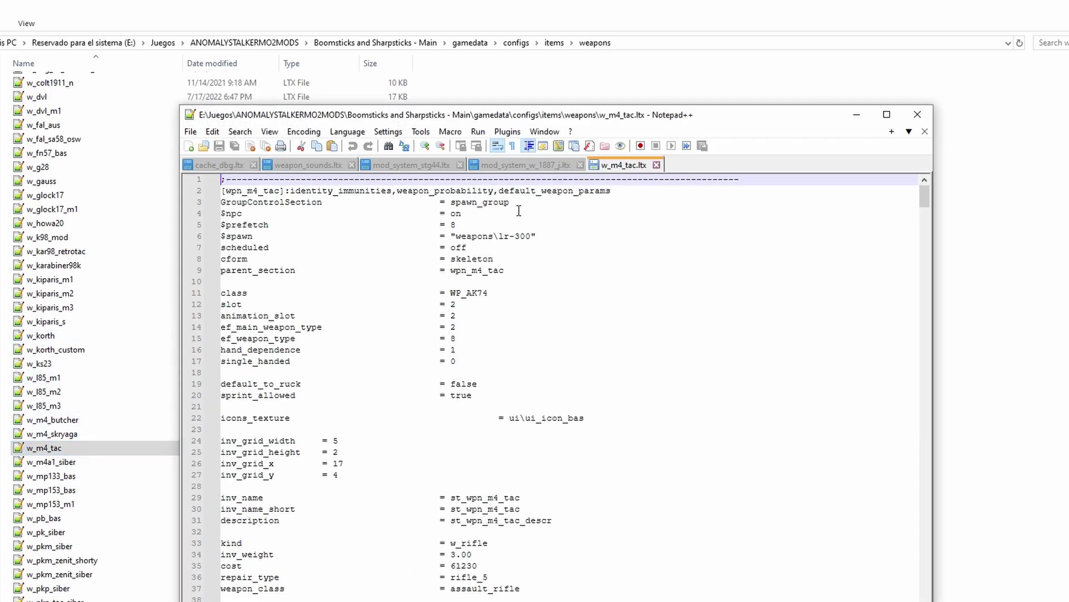
double_click(591, 120)
Open mod_system_wages_of_sin.ltx from the Wages of Sin mod's gamedata\configs folder.
key(alt+Tab)
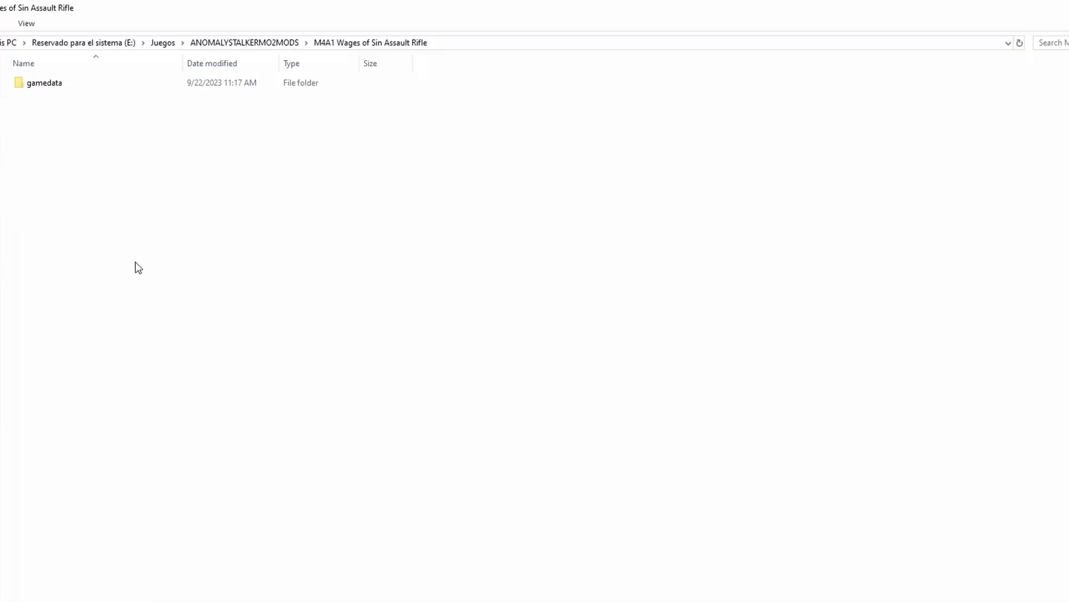
double_click(67, 82)
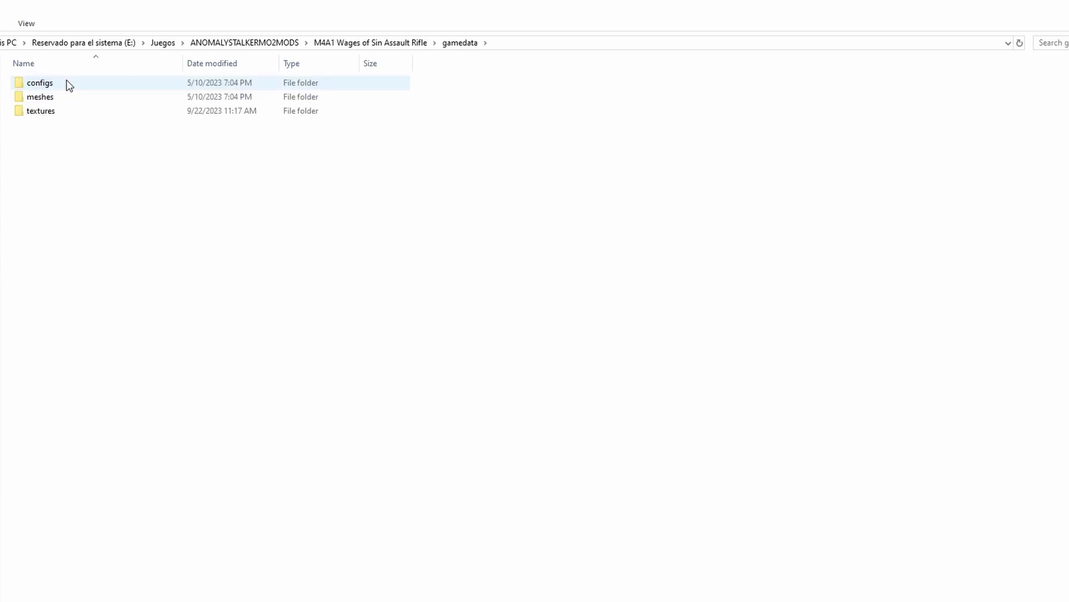
double_click(67, 83)
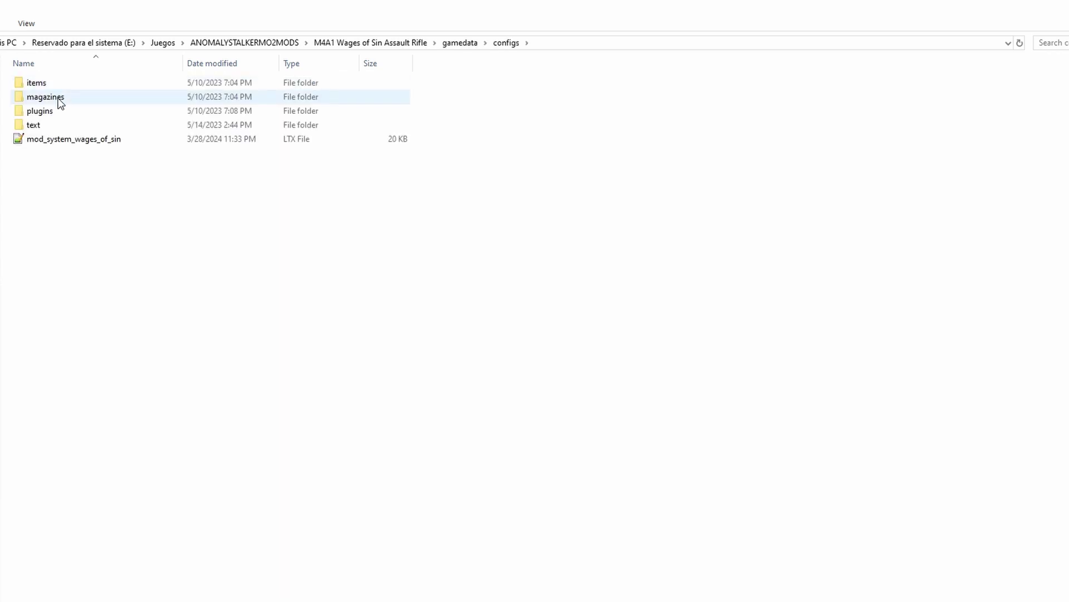
double_click(62, 145)
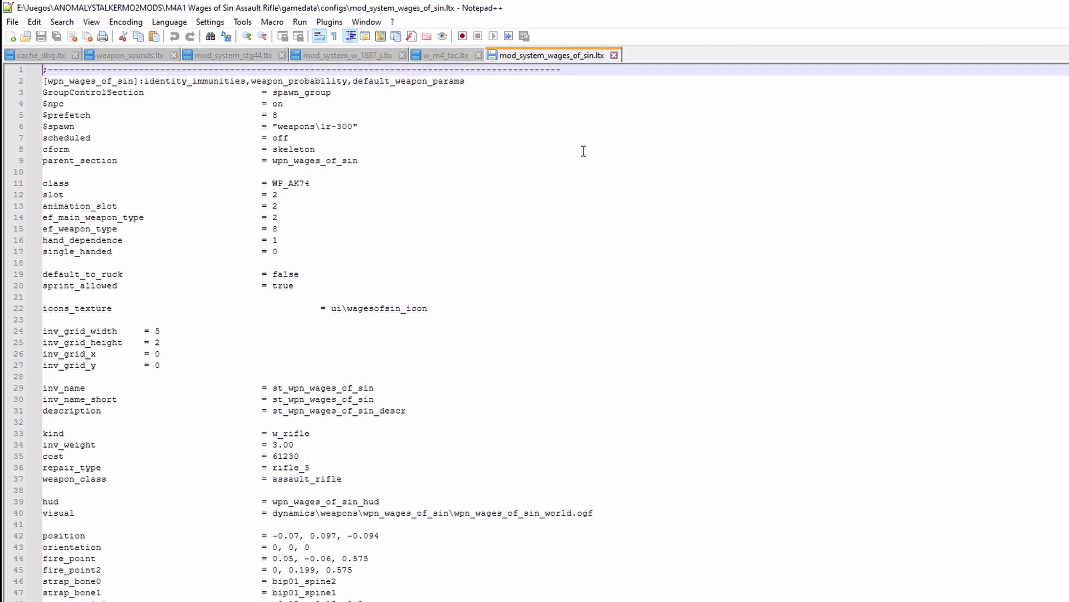
Check the kemper entry on the M4 TAC config's scopes line.
click(432, 55)
scroll(435, 220, down, 13)
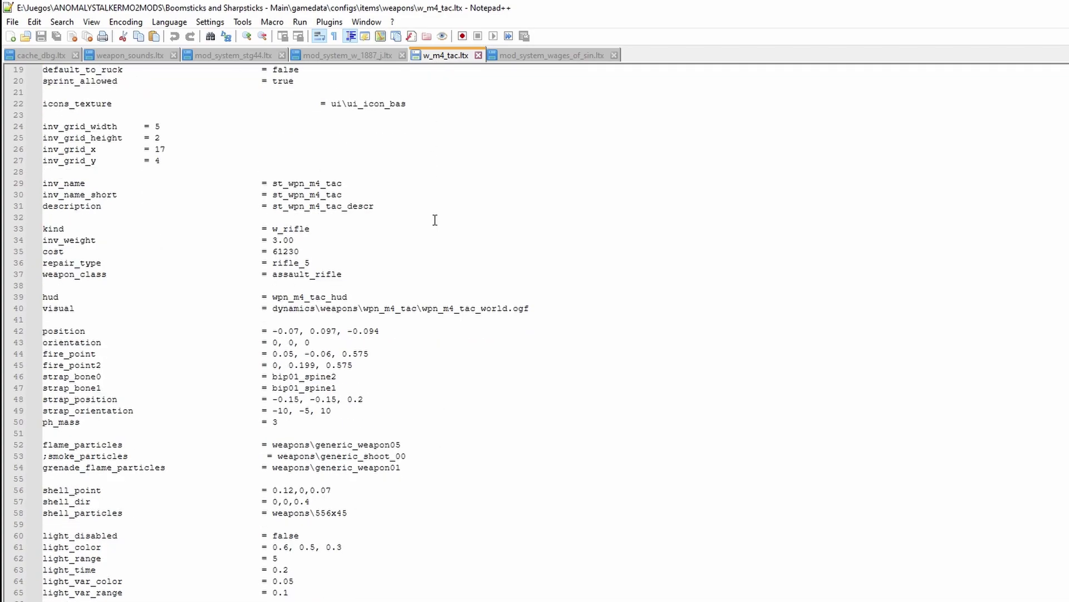
scroll(435, 222, down, 7)
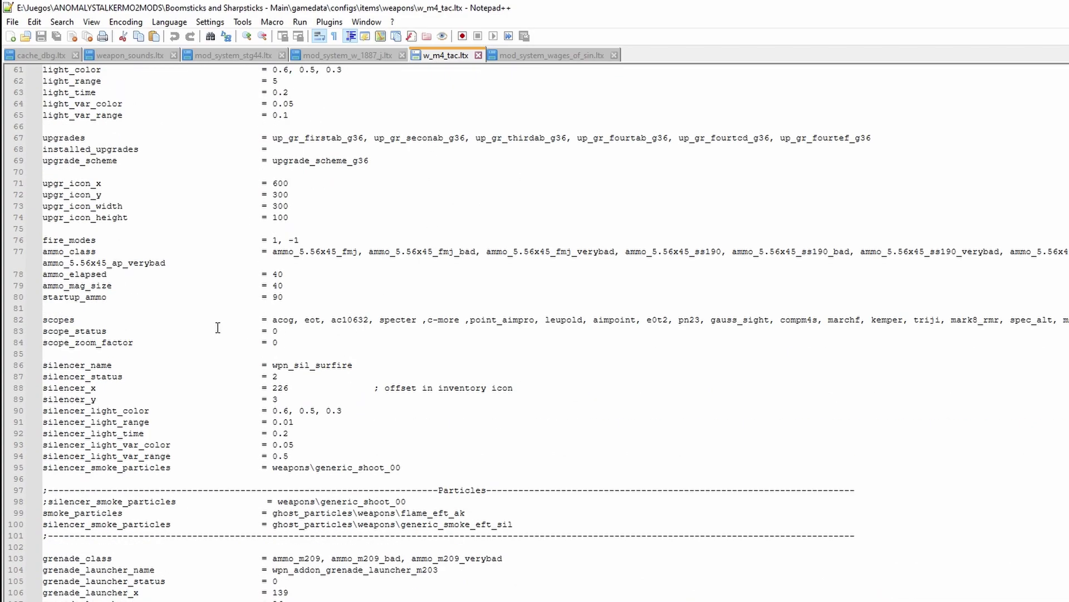
drag(44, 319, 1066, 321)
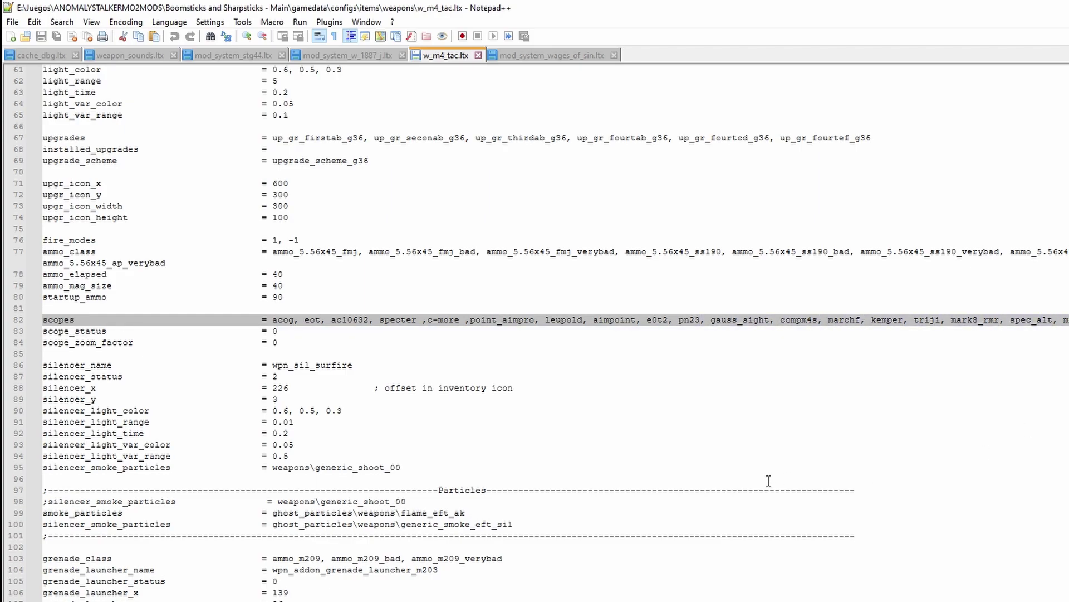
click(846, 379)
double_click(898, 322)
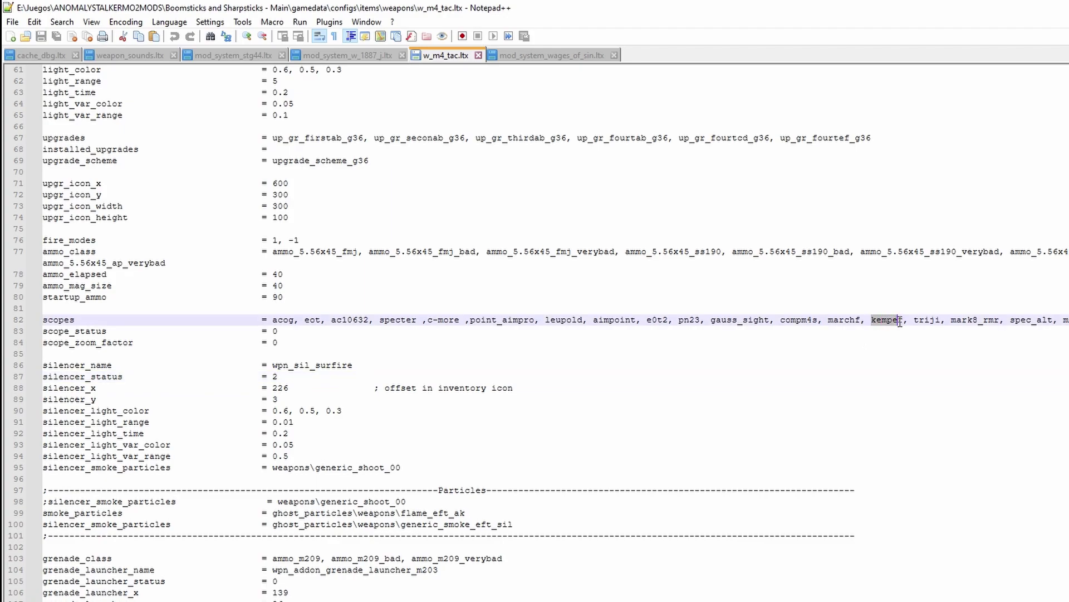
drag(899, 322, 908, 323)
click(880, 398)
double_click(885, 322)
Append ', kemper' after triji on the Wages of Sin scopes line and save.
click(513, 57)
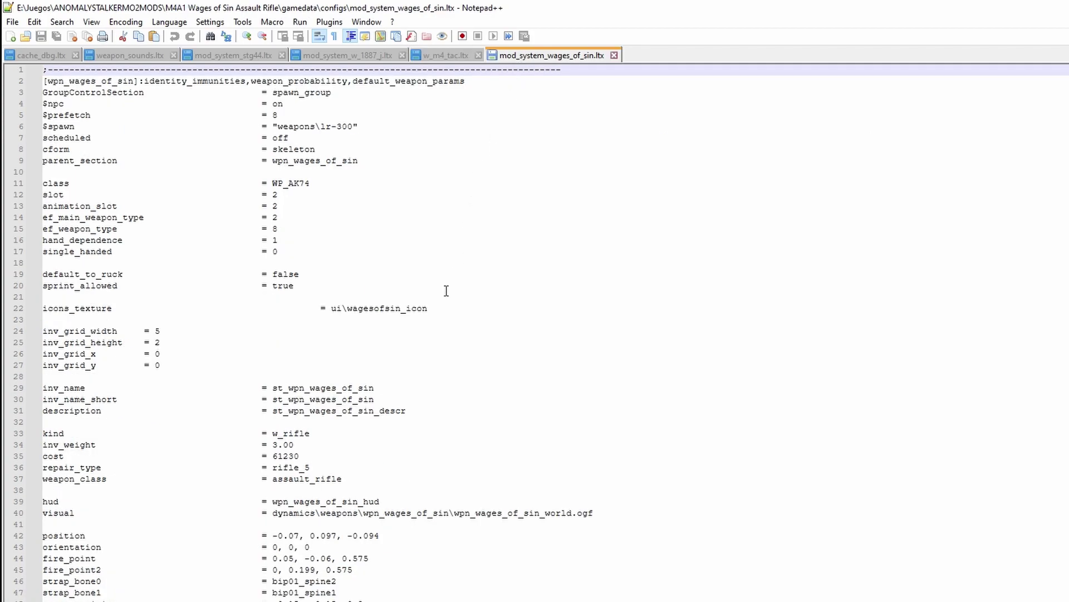
scroll(254, 179, down, 2)
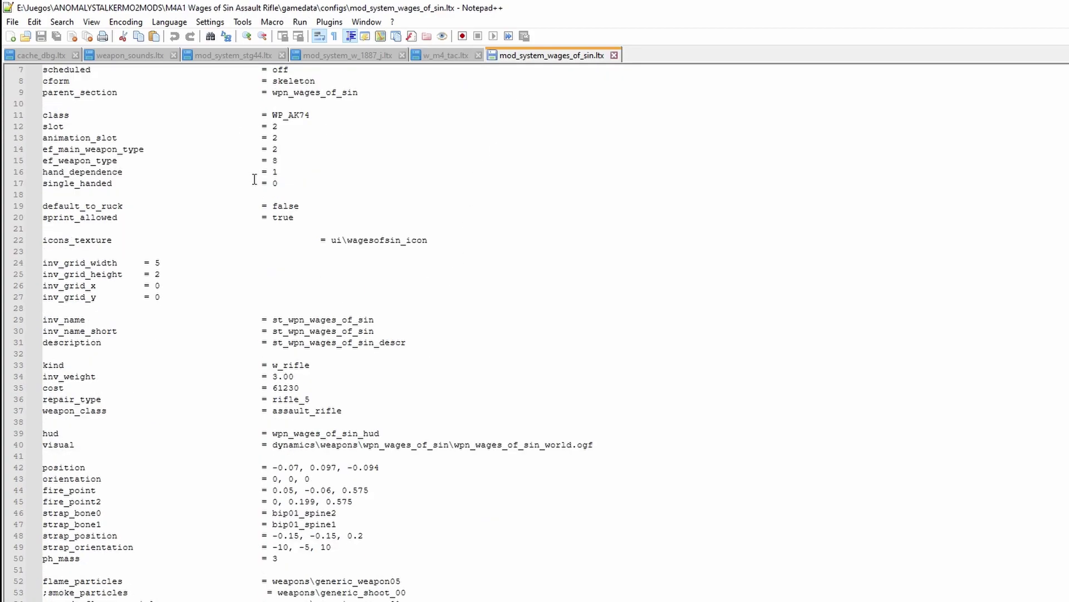
scroll(255, 178, down, 16)
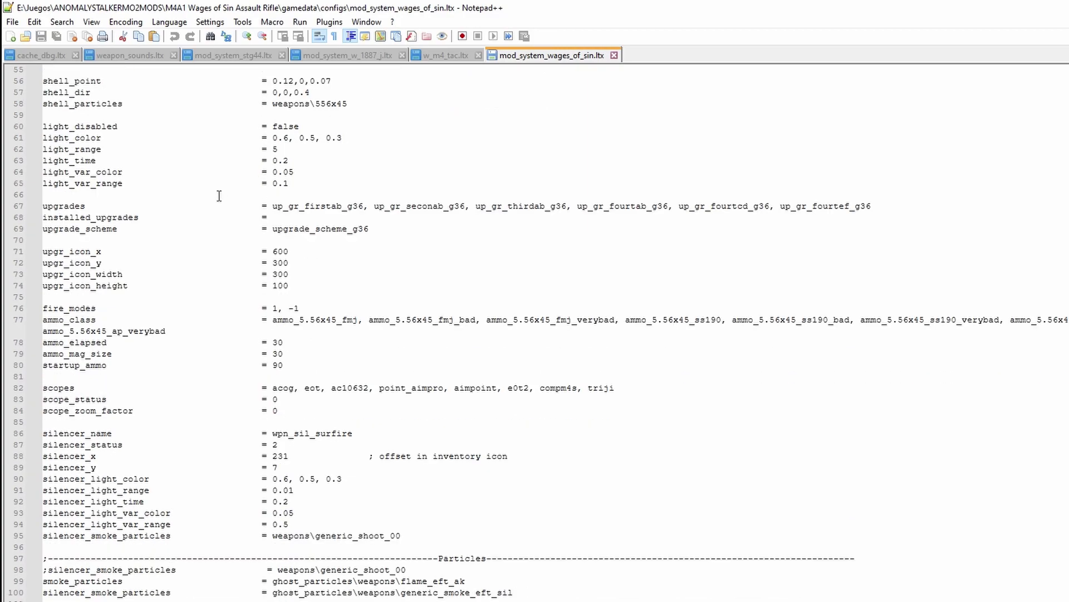
click(625, 386)
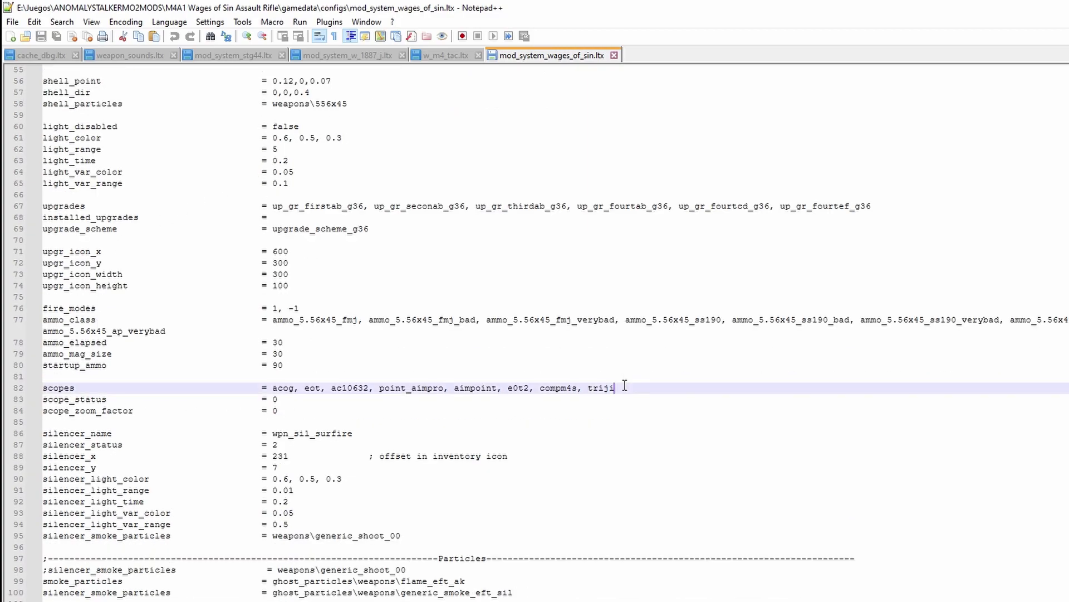
text(, kemper)
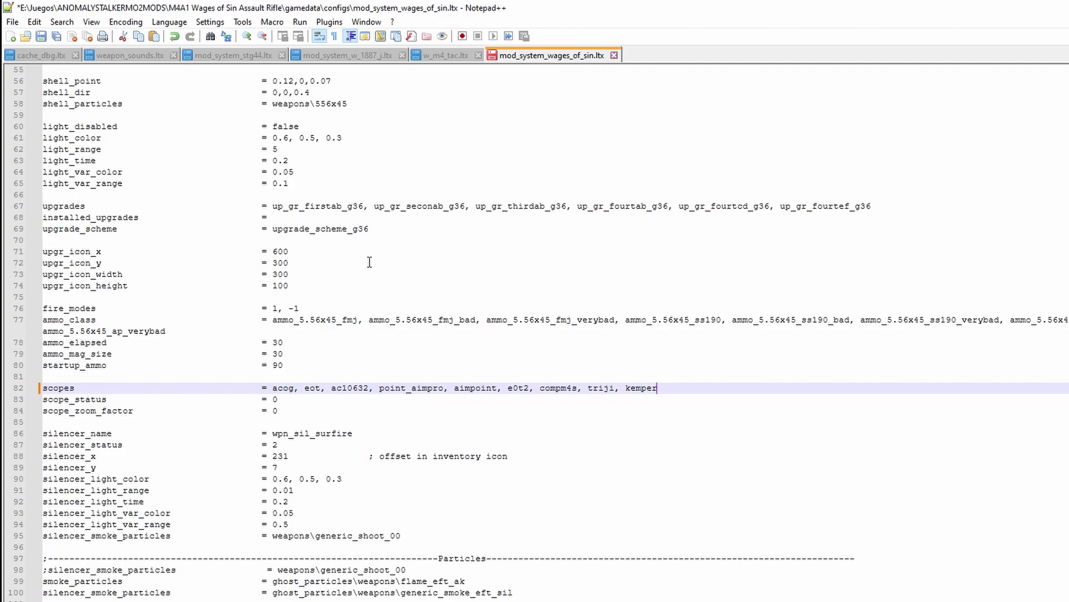
click(41, 36)
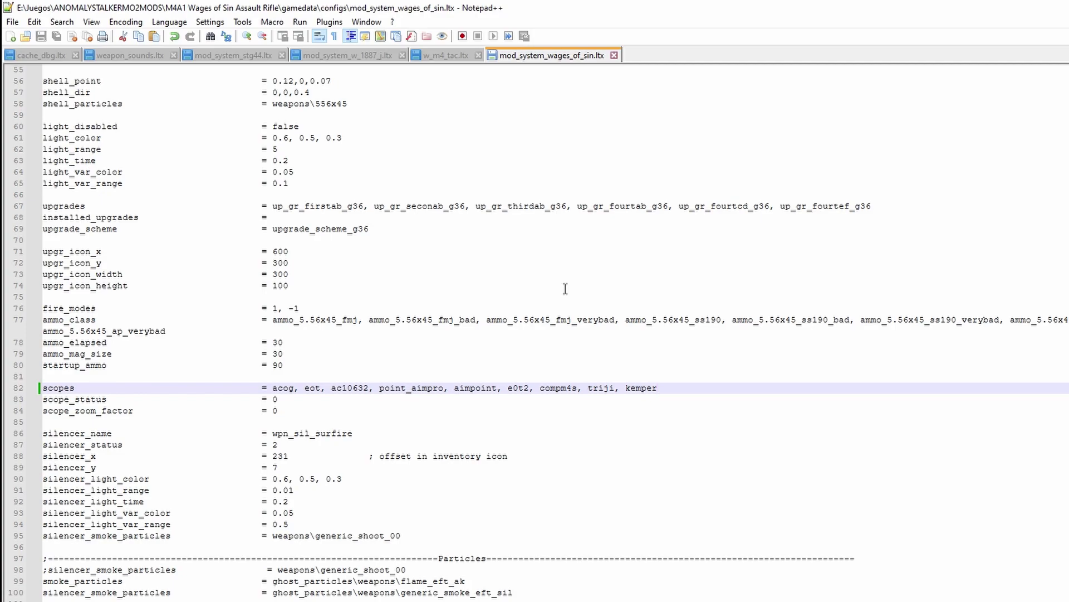
scroll(564, 289, down, 5)
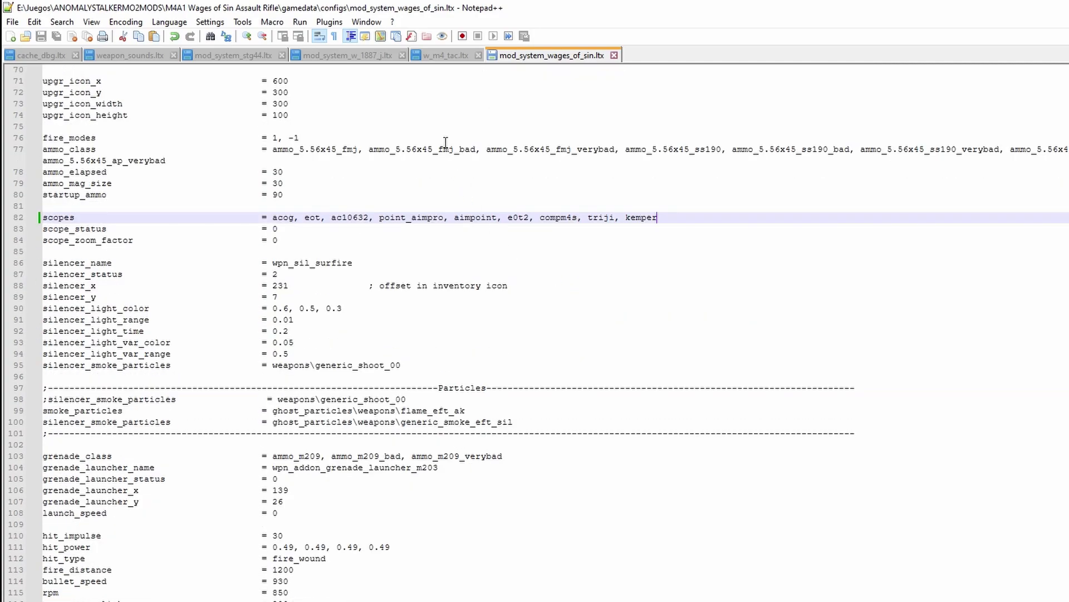
click(427, 57)
Search w_m4_tac.ltx for 'kemper' to jump to the Kemper section.
click(899, 488)
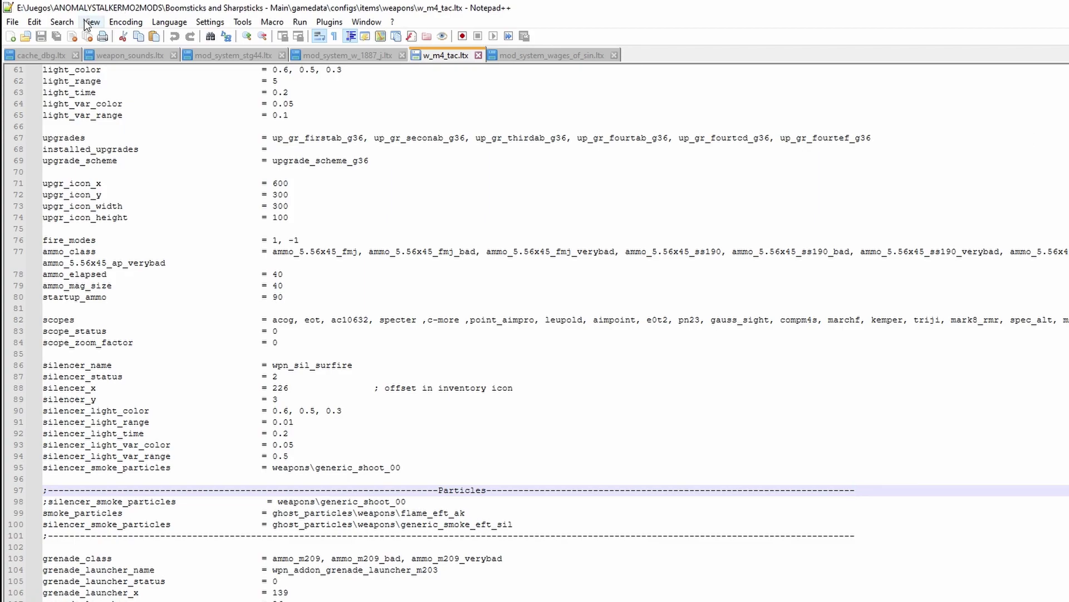
click(62, 22)
click(80, 38)
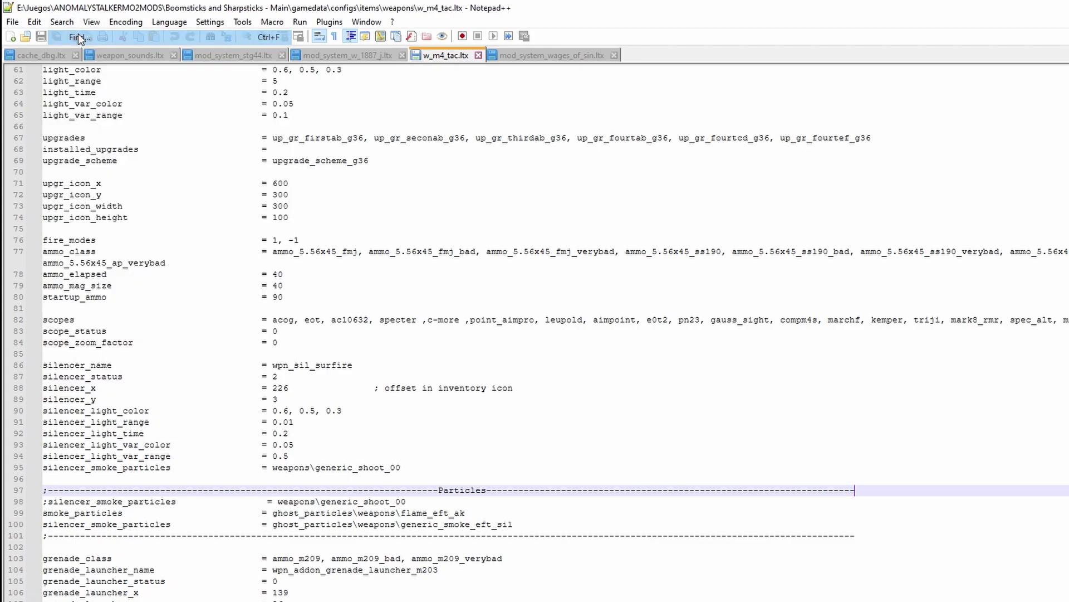
drag(851, 559, 770, 290)
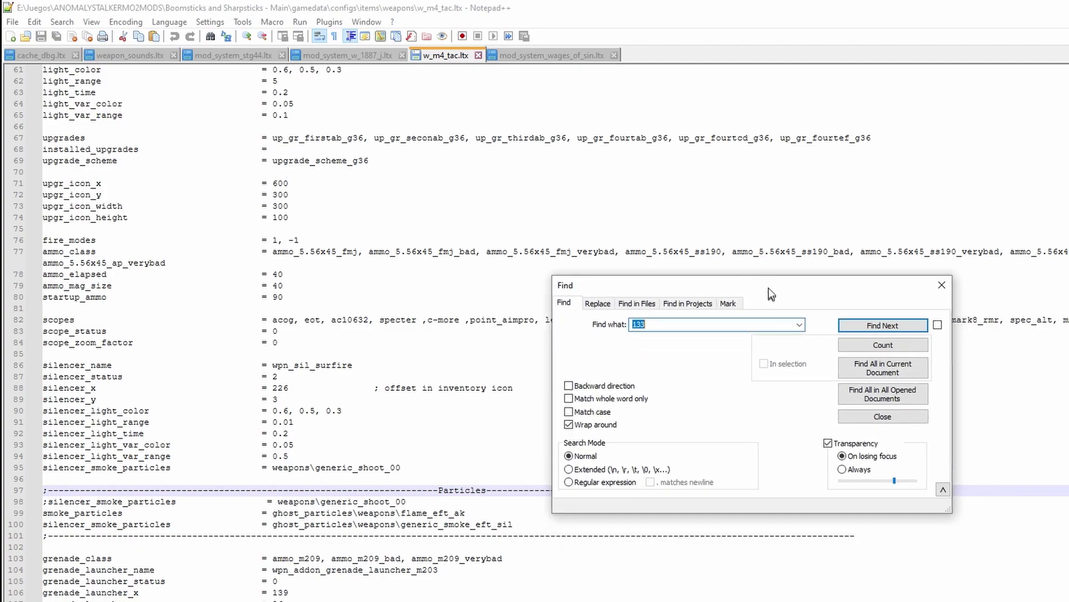
text(kemper)
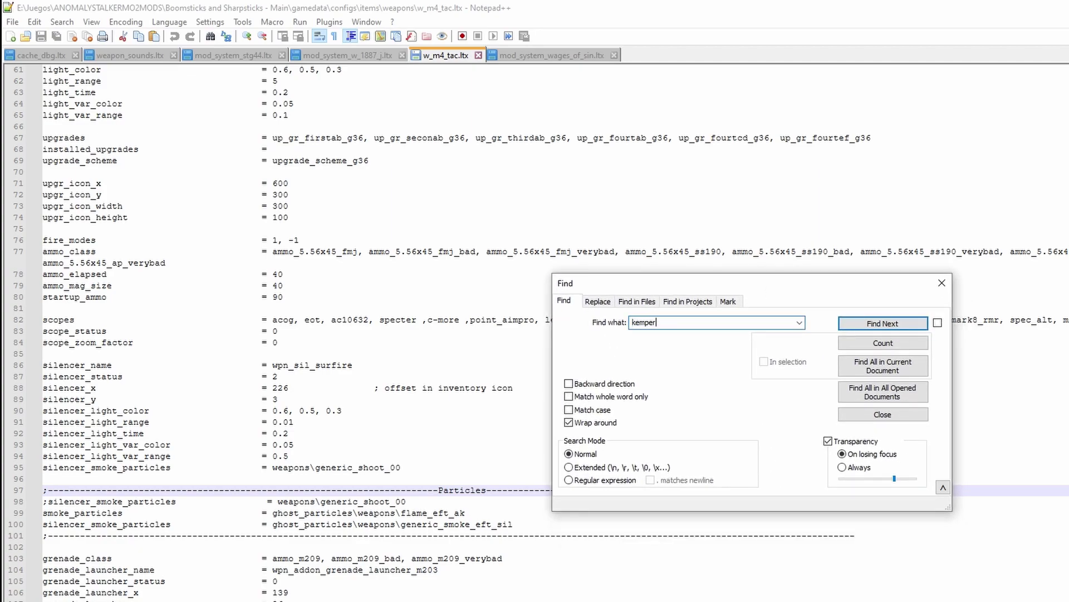
drag(743, 284, 650, 227)
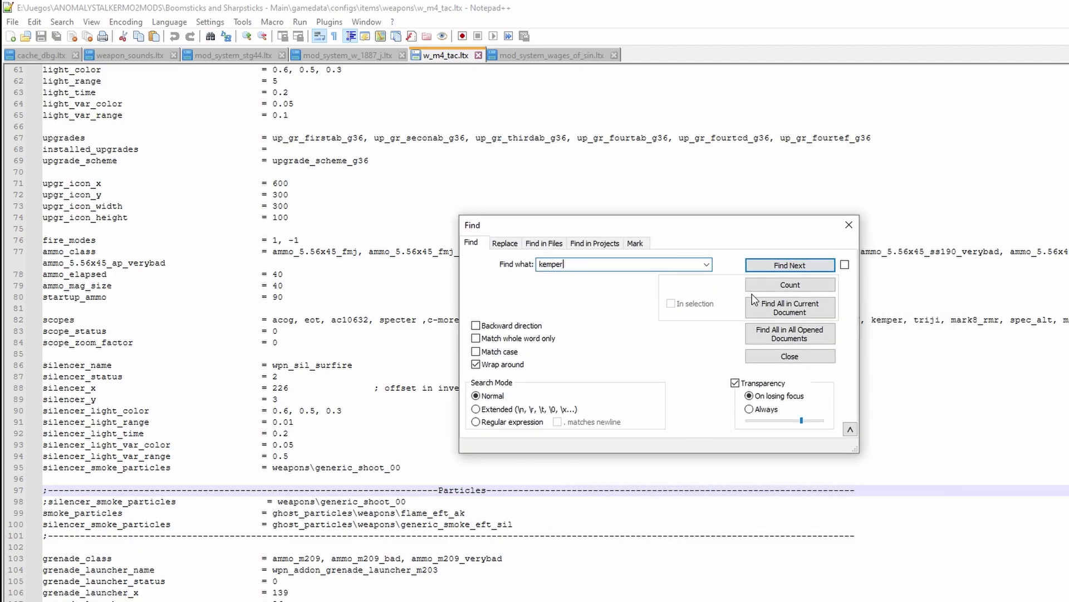
click(785, 265)
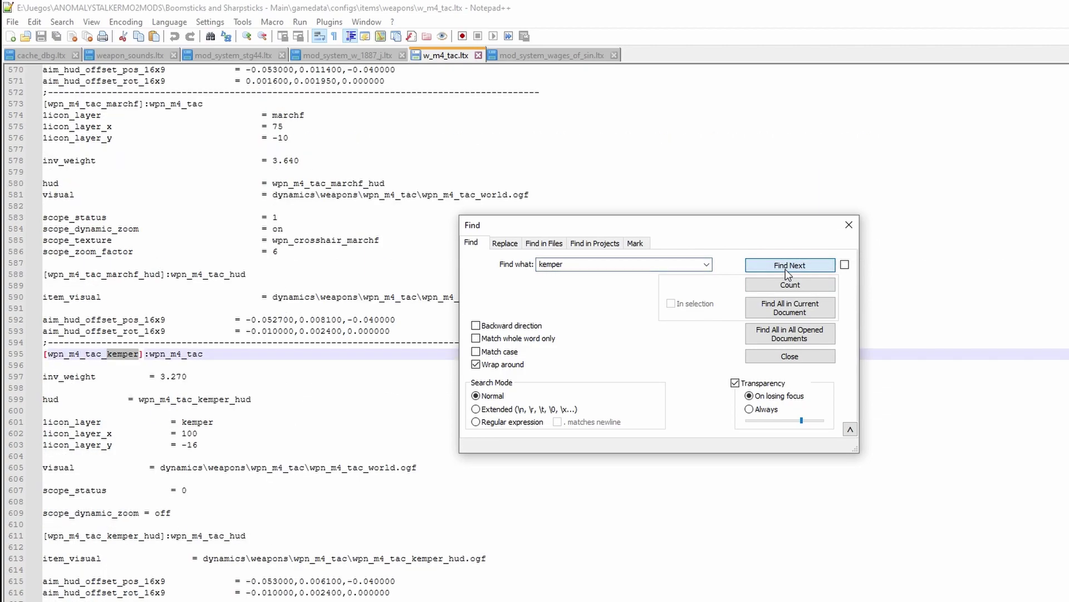
click(849, 225)
Select the Kemper sections from line 594 to line 616.
click(605, 435)
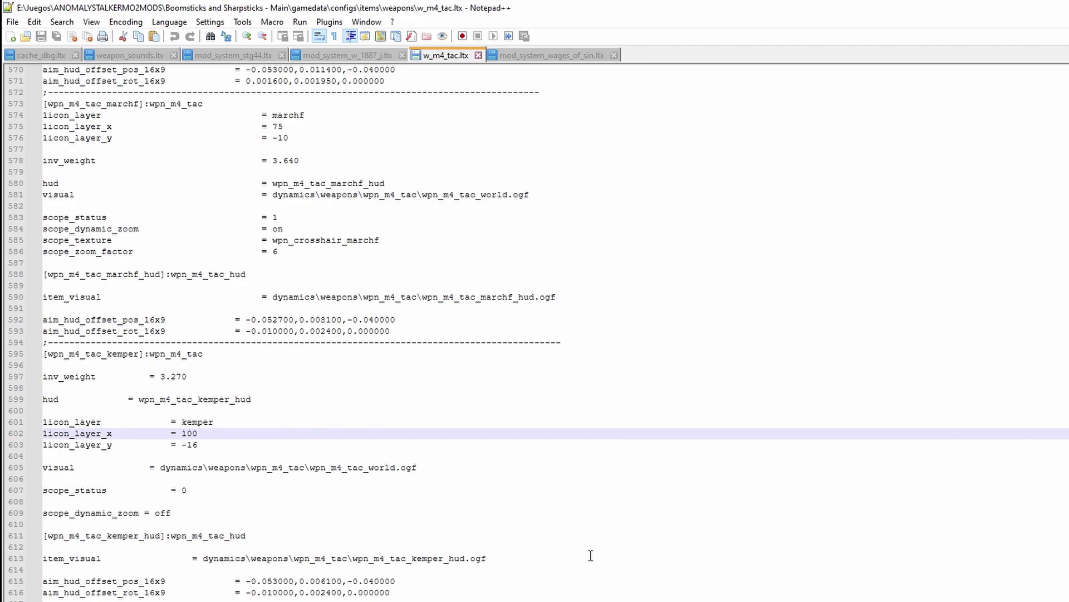
click(425, 593)
drag(425, 592, 7, 341)
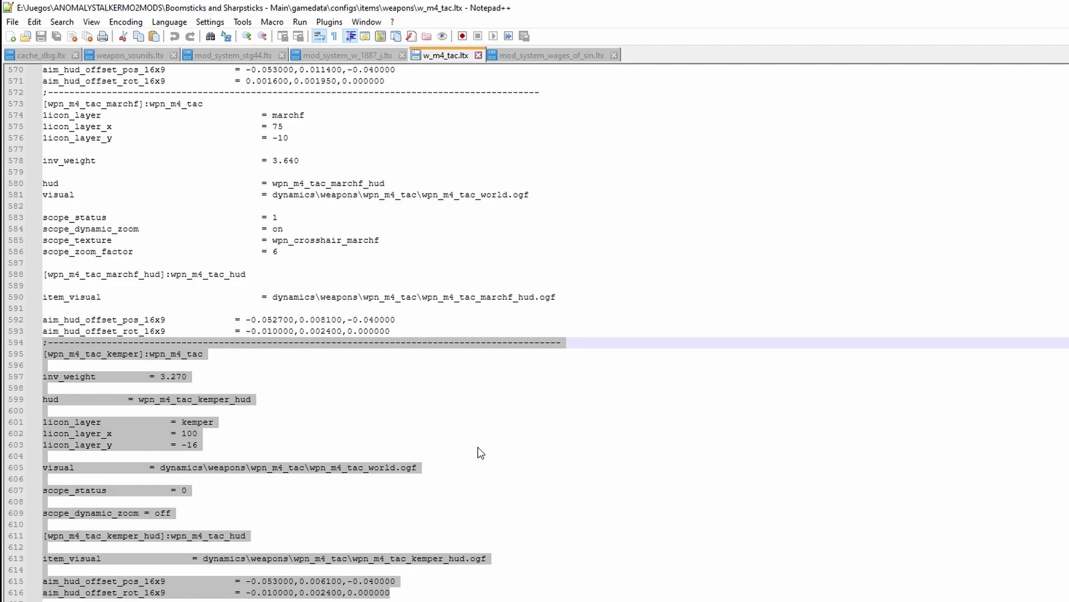
Paste the copied Kemper sections on a new line after the triji section in the Wages of Sin config.
click(580, 58)
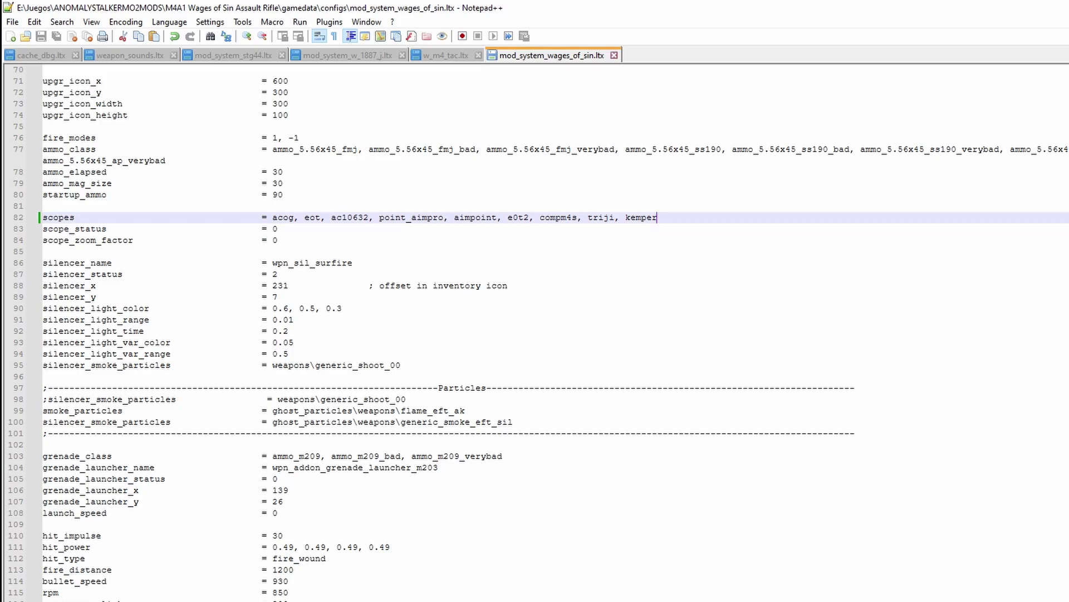
scroll(534, 334, down, 20)
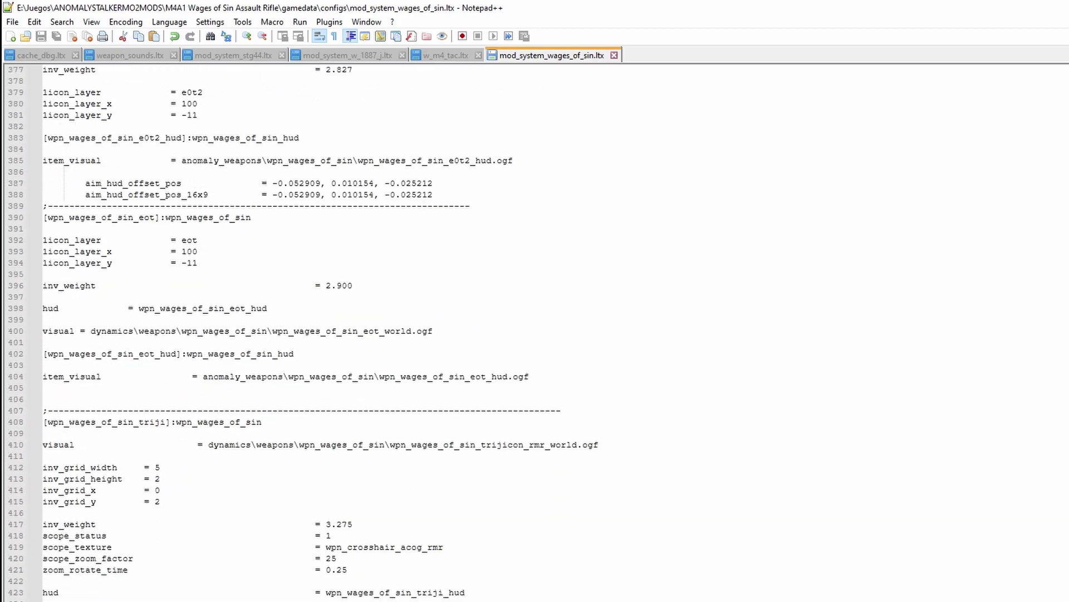
scroll(468, 403, down, 1)
click(459, 421)
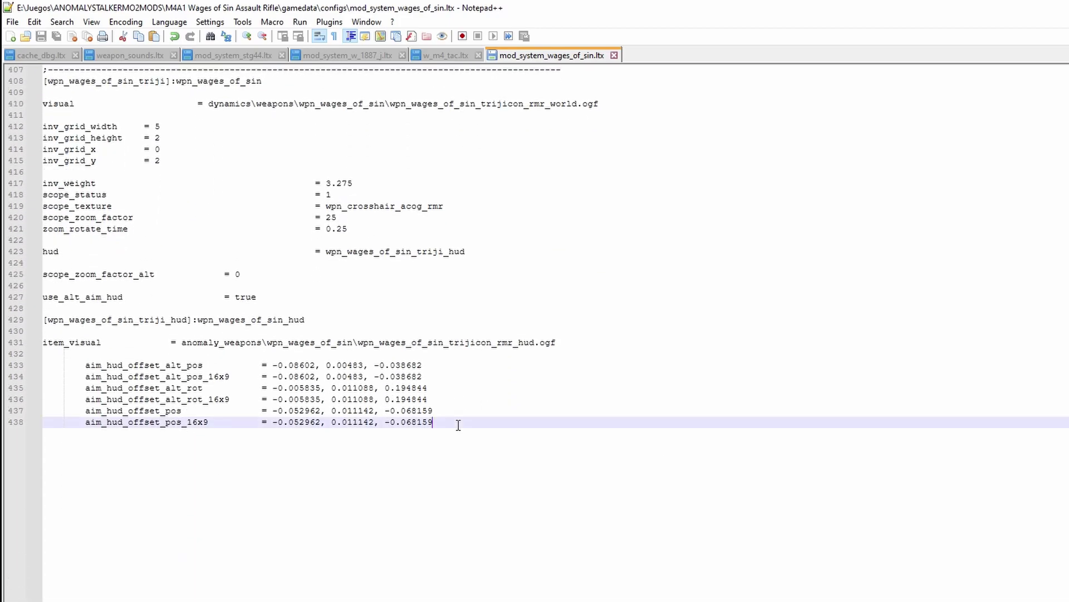
key(Return)
key(Return)
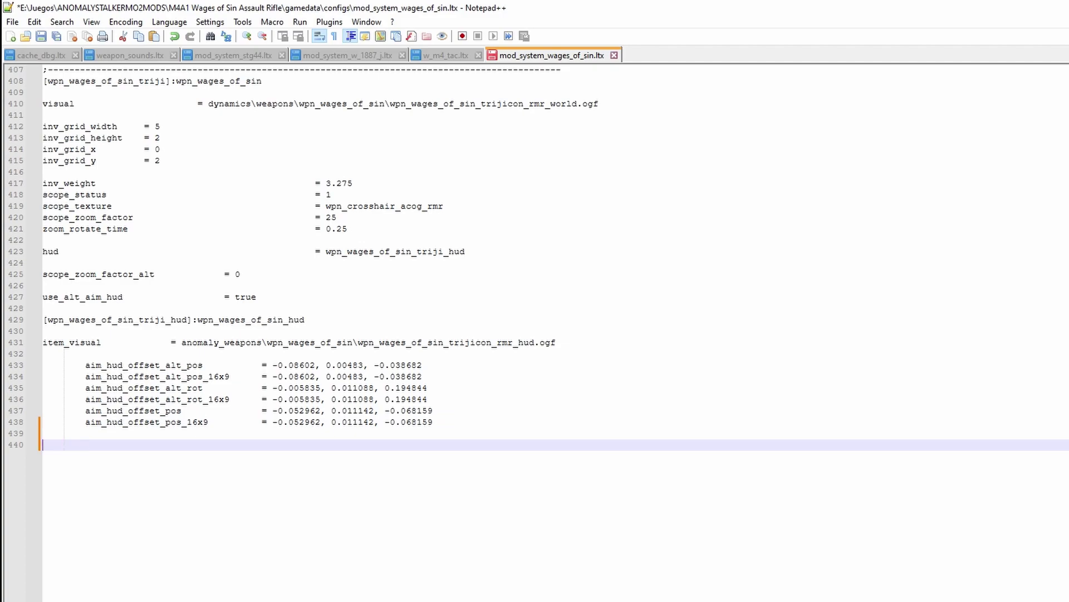
key(ctrl+v)
scroll(454, 332, down, 4)
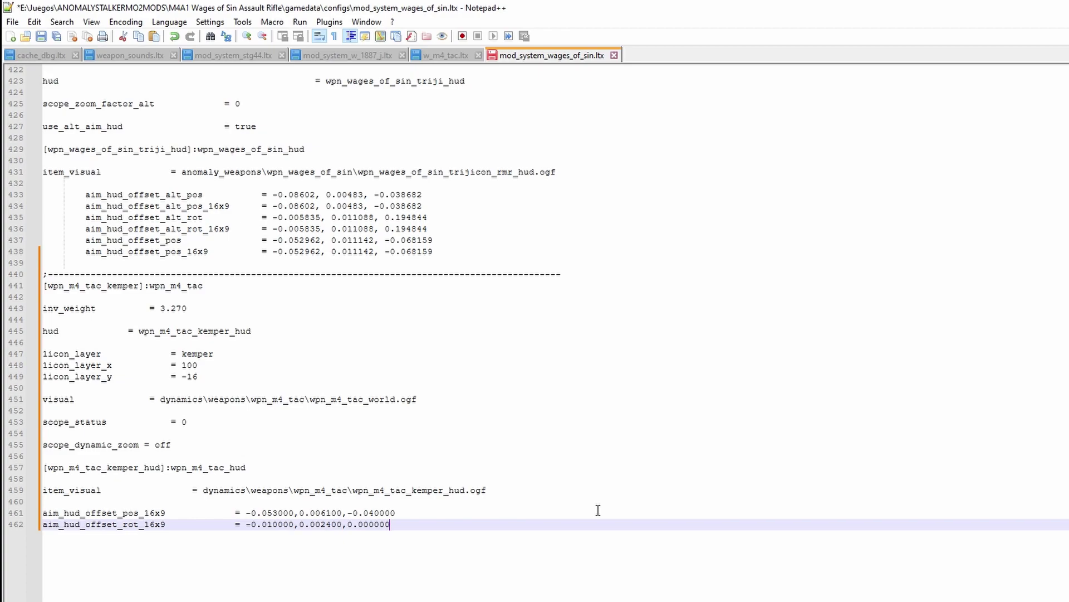
scroll(597, 510, up, 4)
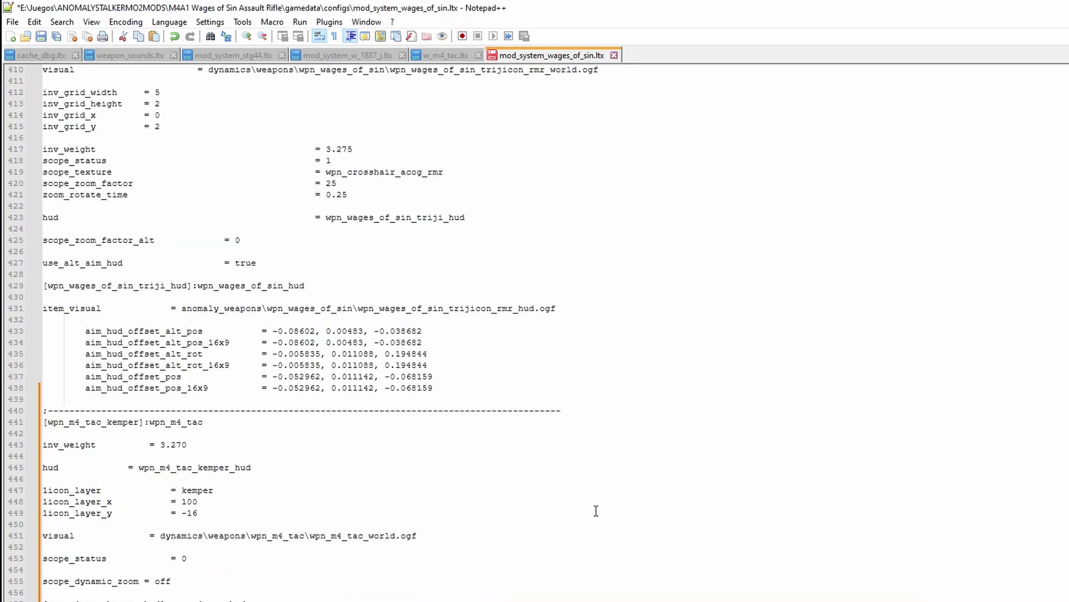
scroll(596, 510, down, 4)
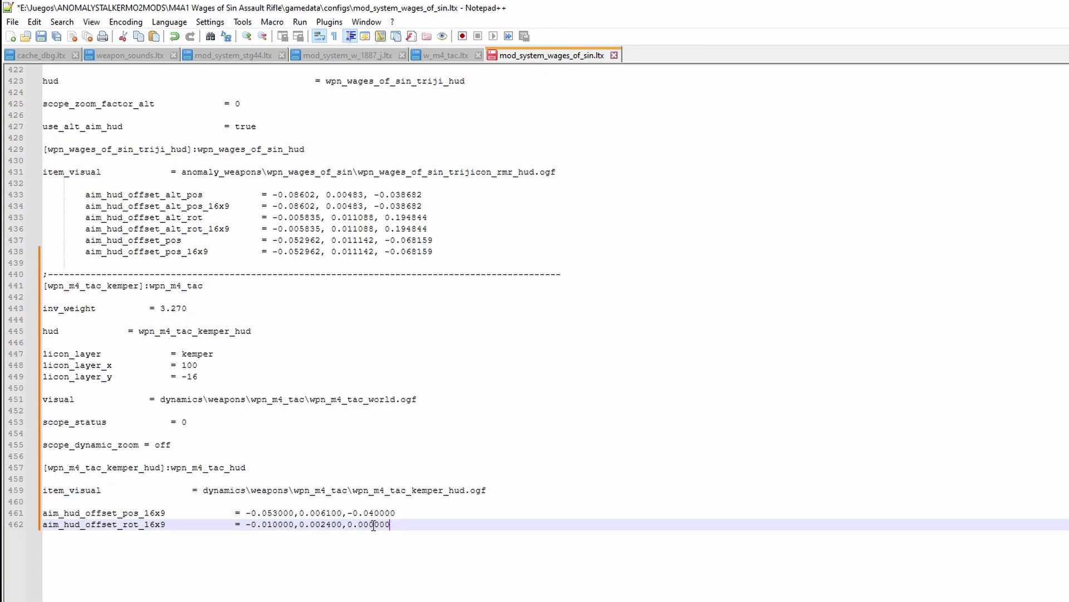
Delete the two pasted M4 TAC aim offset lines and select m4_tac in the Kemper header.
key(shift+Up)
key(shift+Home)
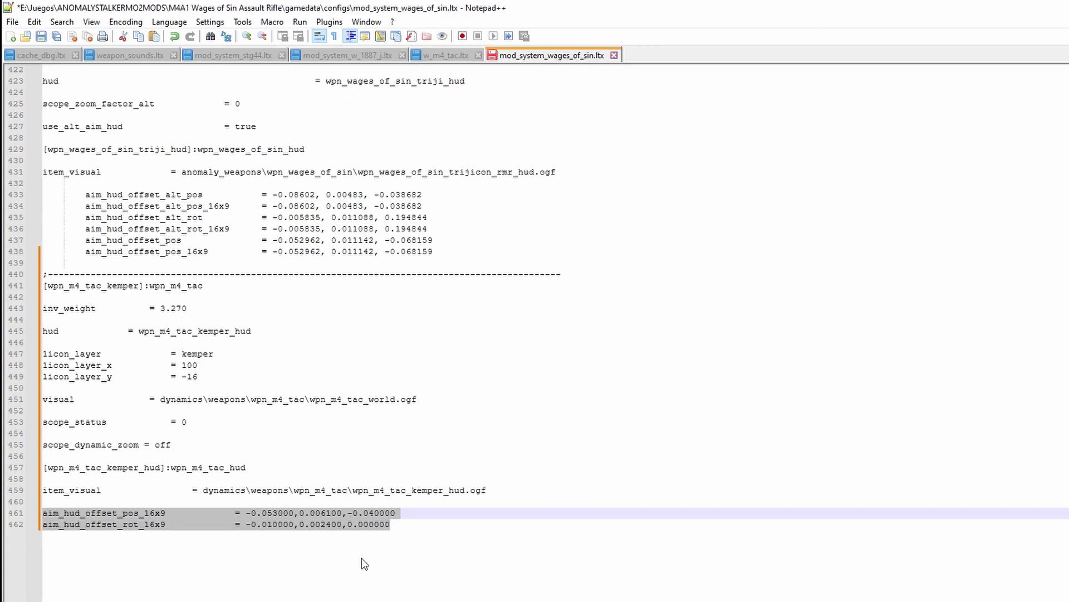
key(Delete)
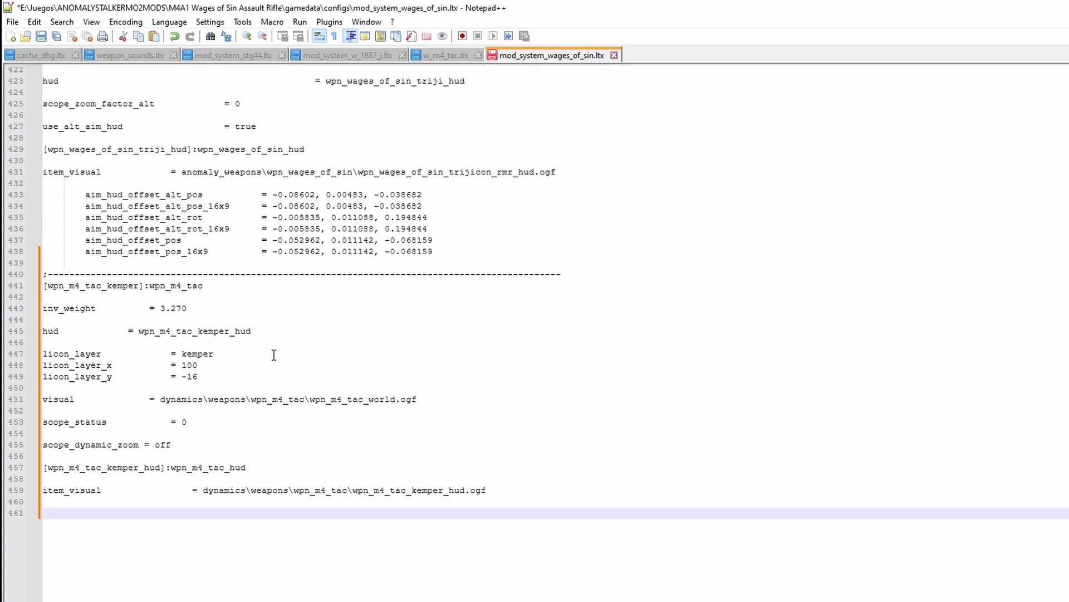
drag(68, 286, 104, 284)
scroll(342, 407, up, 6)
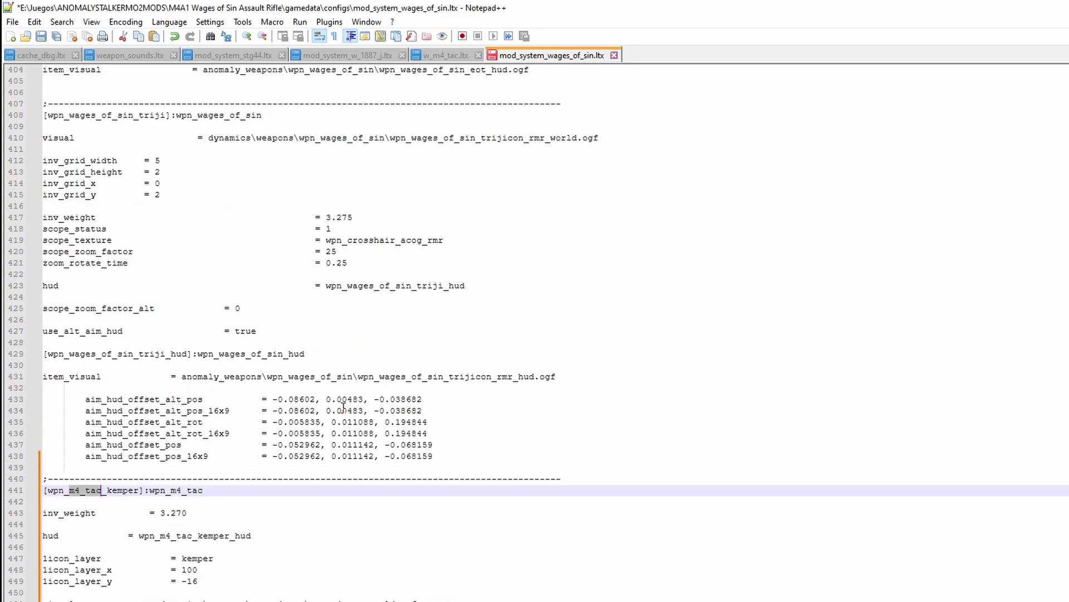
scroll(342, 406, down, 1)
Set up find-and-replace of m4_tac with wages_of_sin as the replacement text.
click(61, 22)
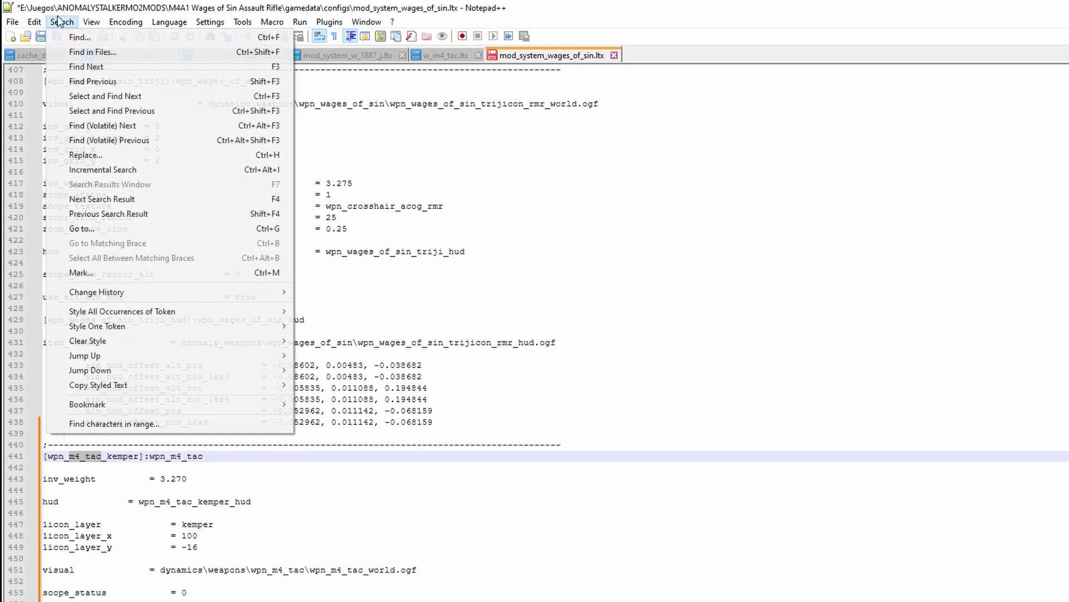
click(141, 156)
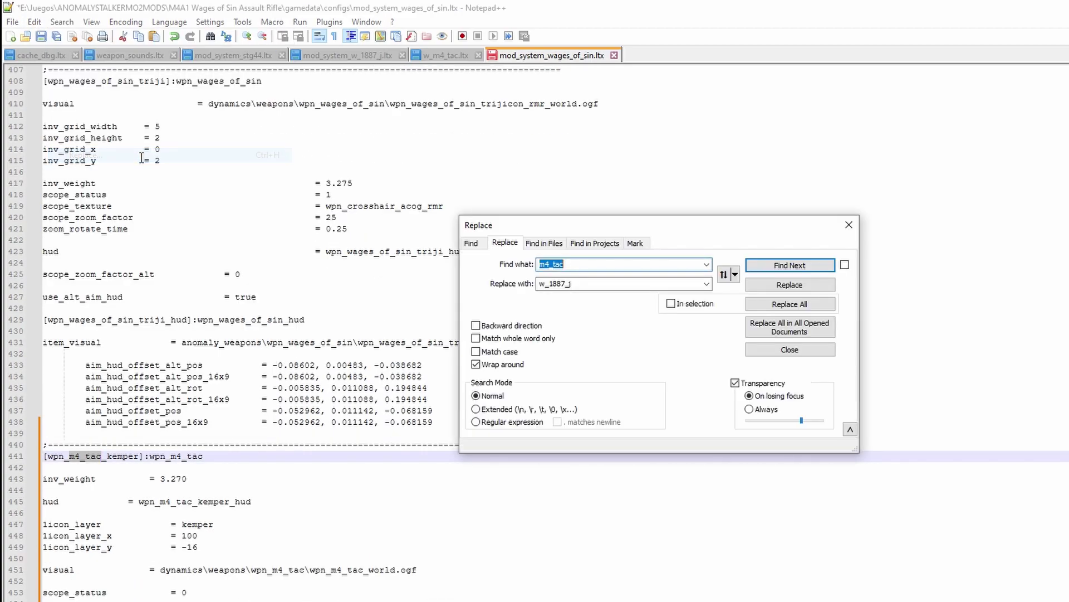
click(71, 82)
drag(69, 82, 134, 83)
key(ctrl+c)
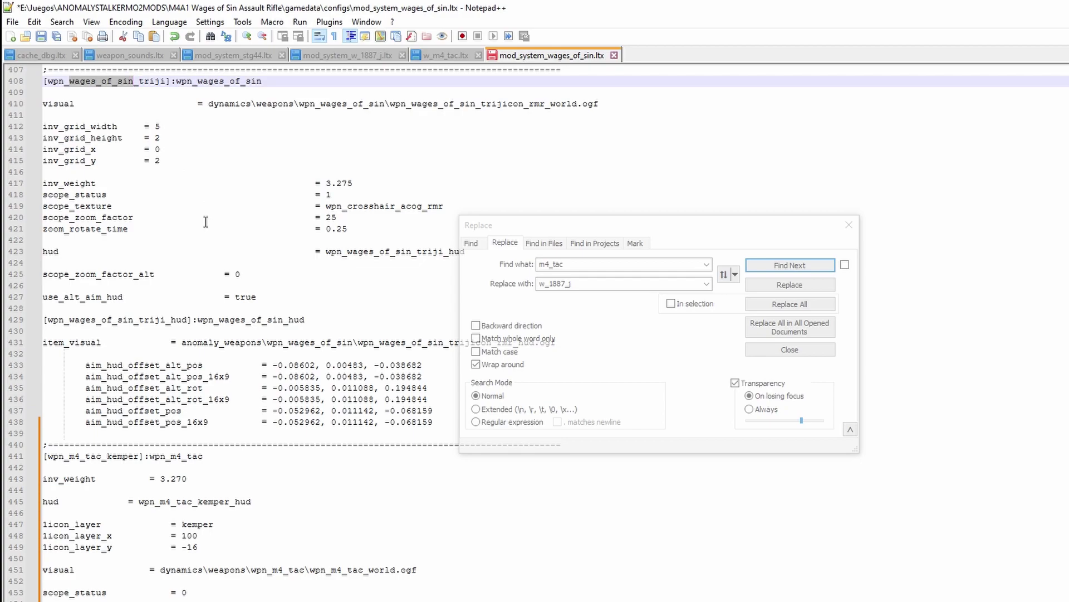
double_click(587, 283)
key(ctrl+v)
drag(595, 227, 599, 203)
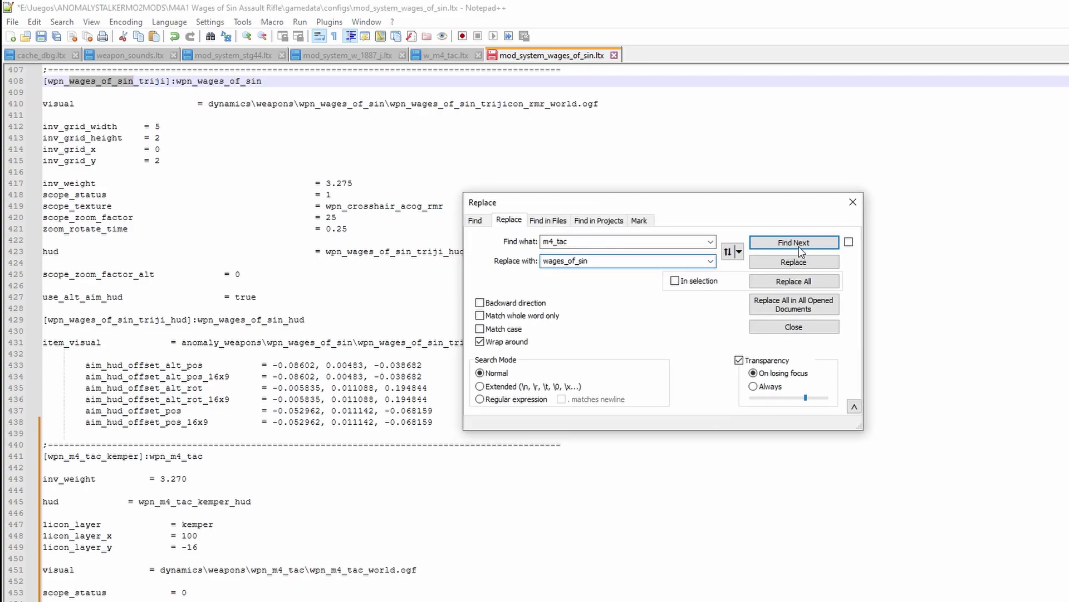
Replace each m4_tac in the Kemper headers, hud line and model paths with wages_of_sin.
click(810, 244)
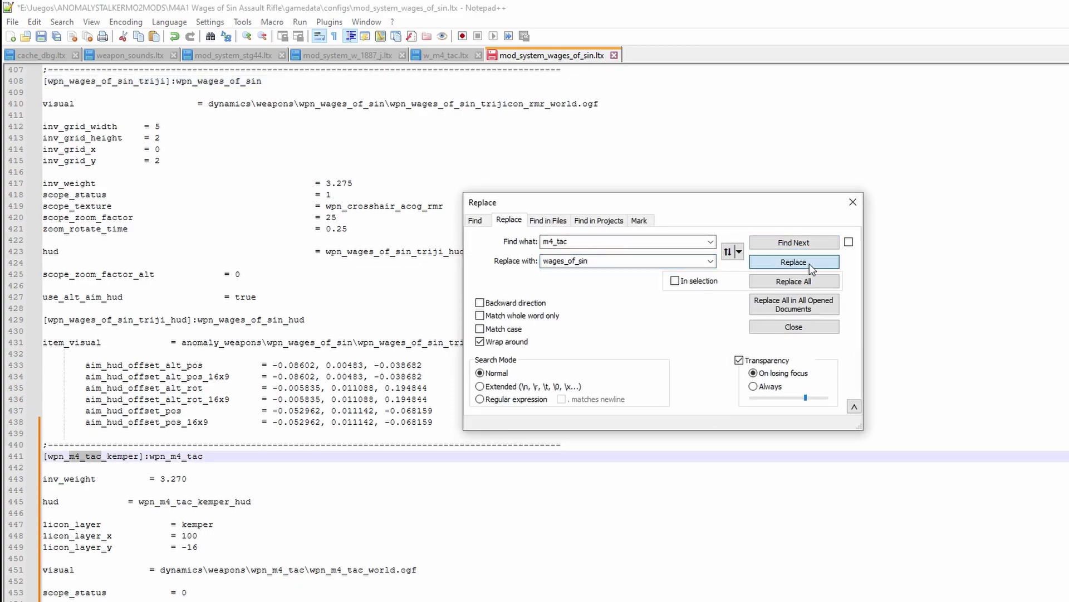
click(810, 263)
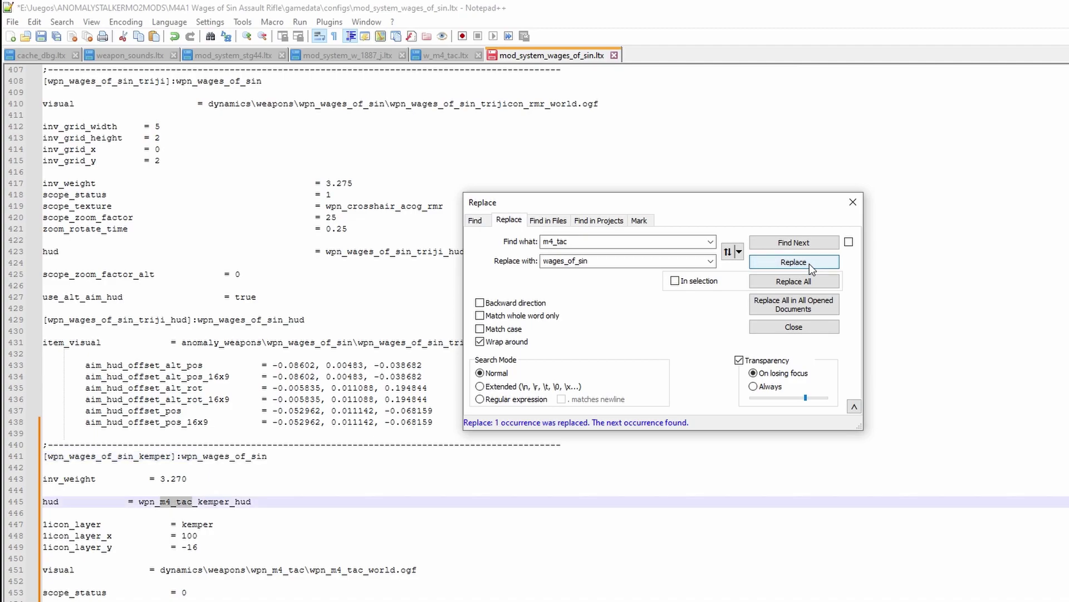
click(810, 263)
click(810, 263)
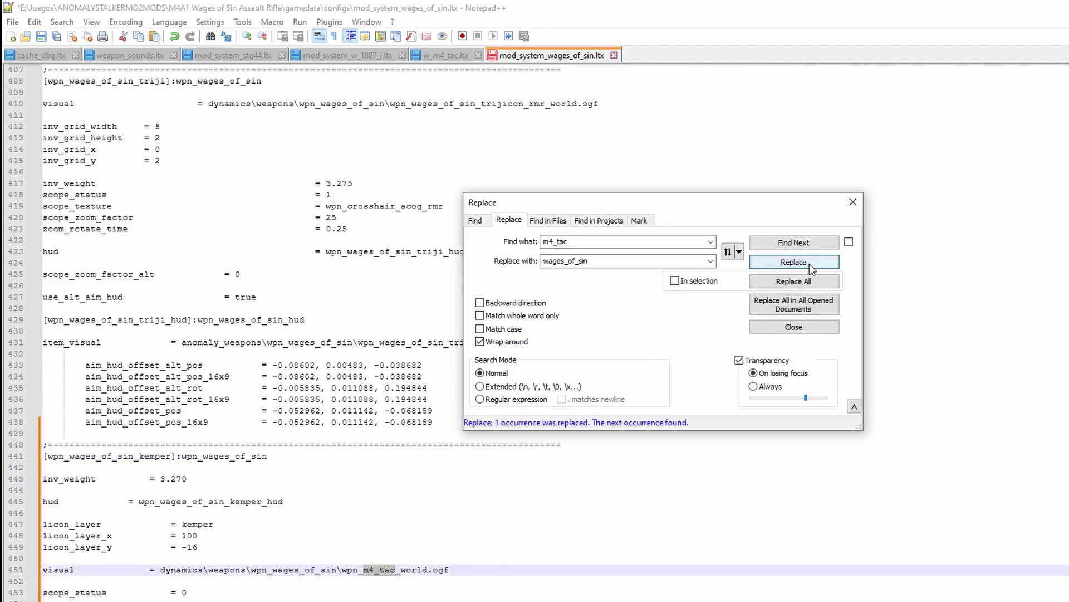
click(809, 263)
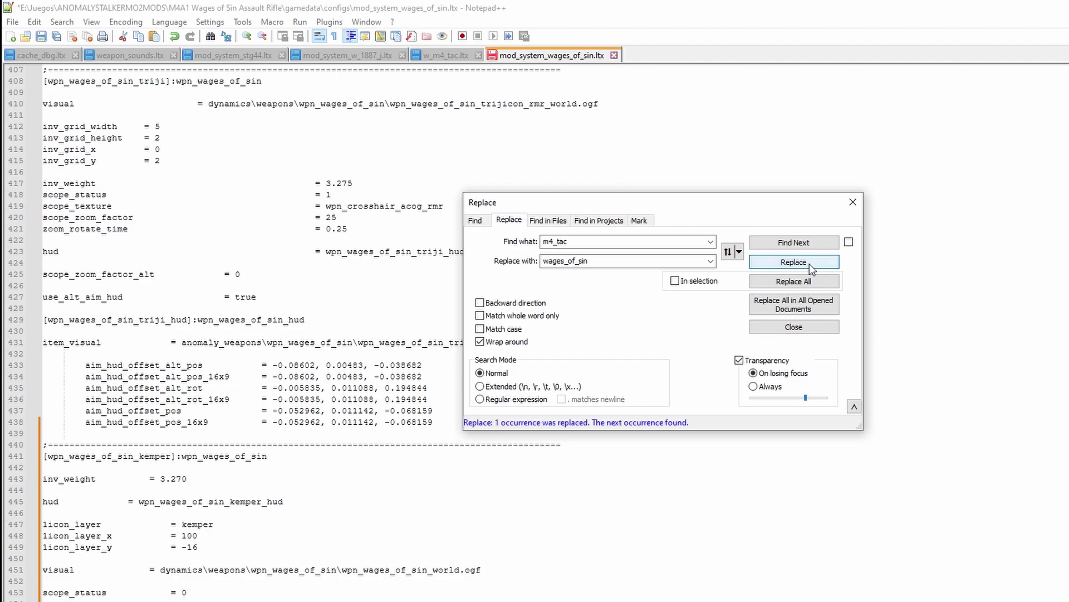
click(810, 263)
click(853, 201)
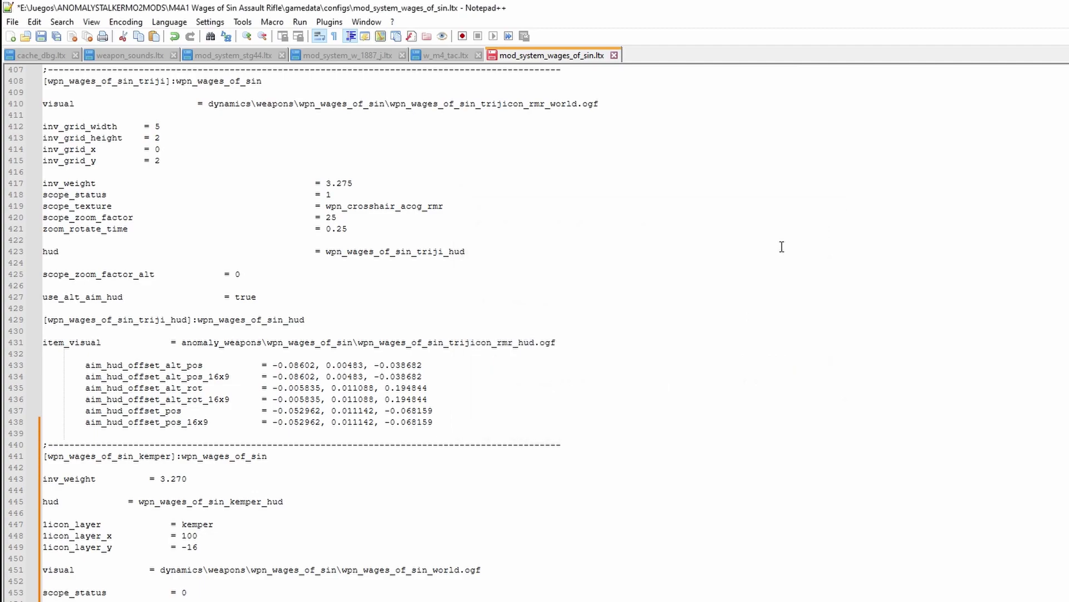
scroll(781, 247, down, 3)
scroll(285, 543, down, 1)
click(283, 561)
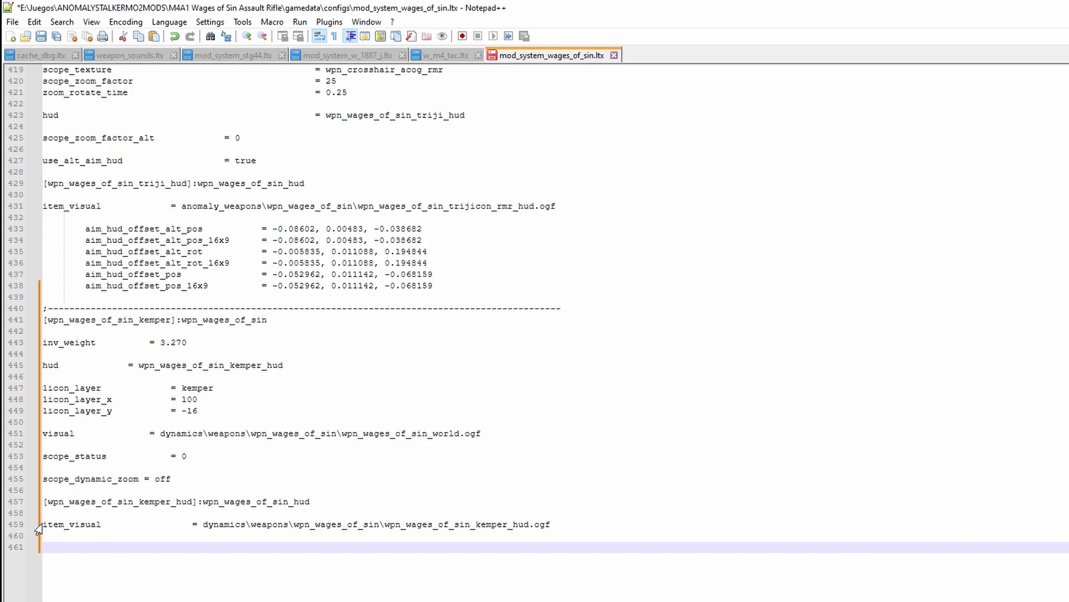
Change 'dynamics\' to 'anomaly_weapons\' in the line 459 Kemper HUD model path and save.
drag(43, 524, 551, 525)
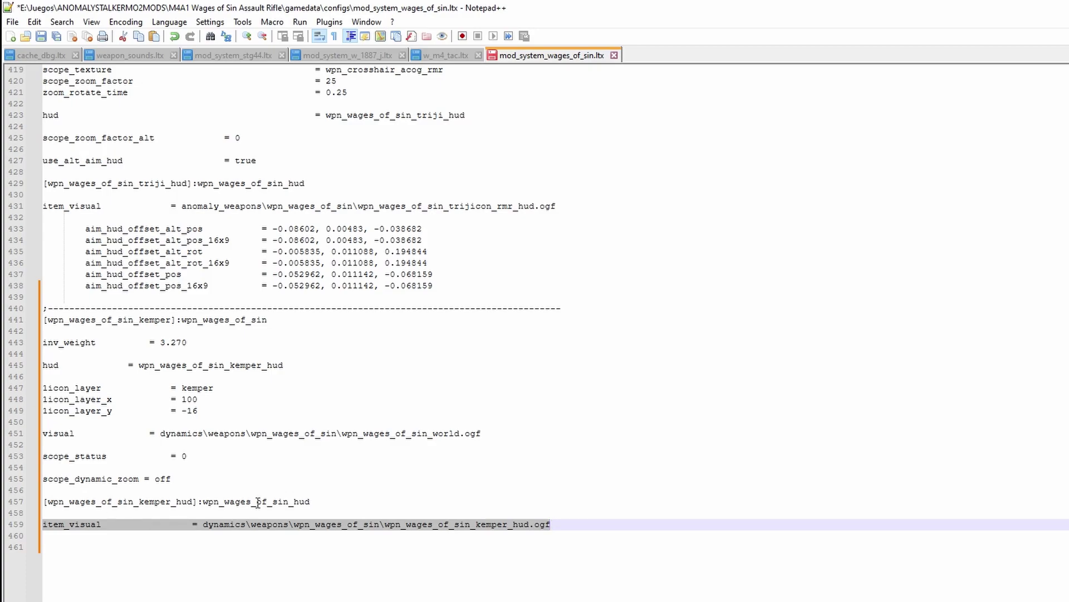
click(304, 524)
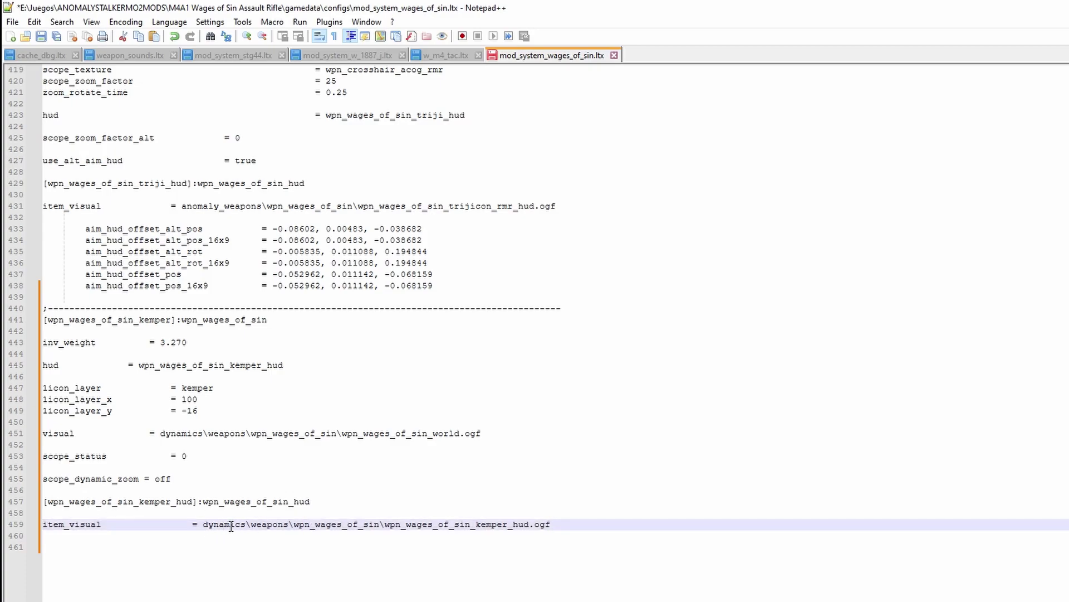
drag(251, 524, 203, 524)
text(anomaly_)
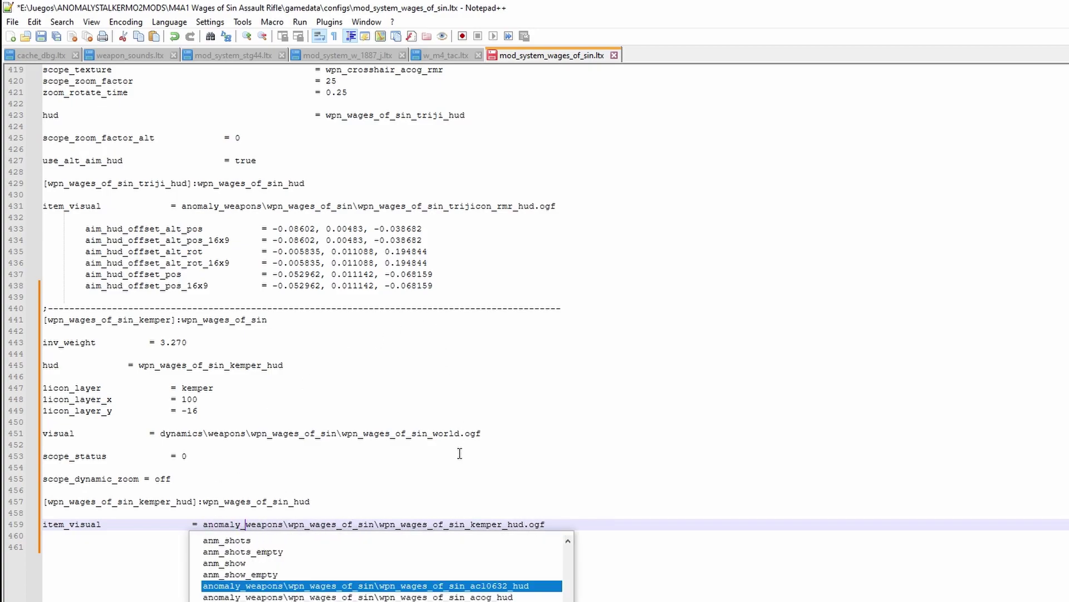
click(464, 487)
key(ctrl+s)
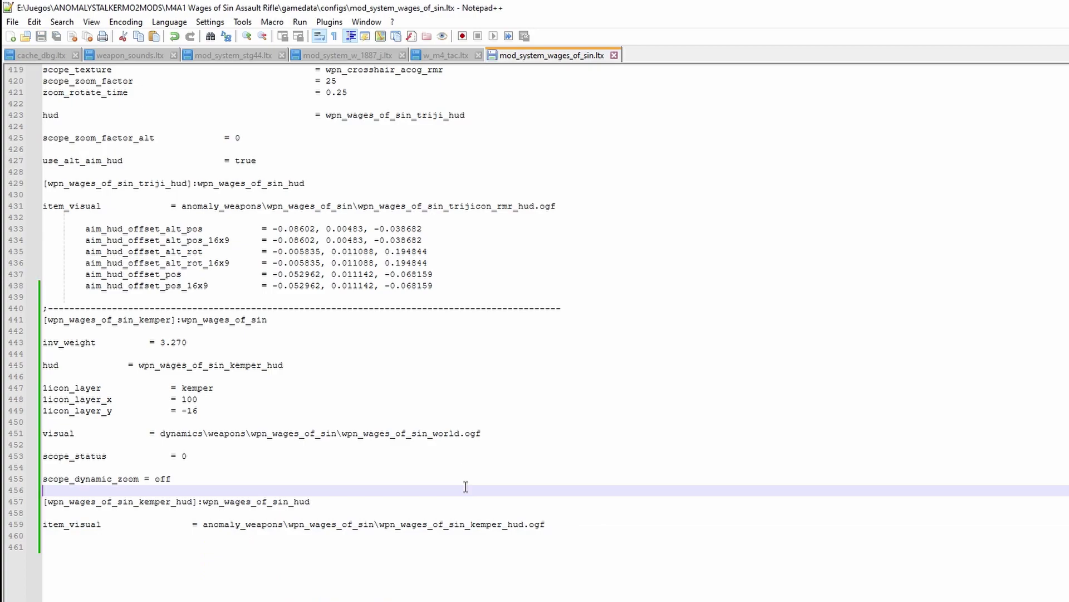
Replace the line 451 Kemper world model path with the main visual path from line 40.
scroll(453, 487, up, 5)
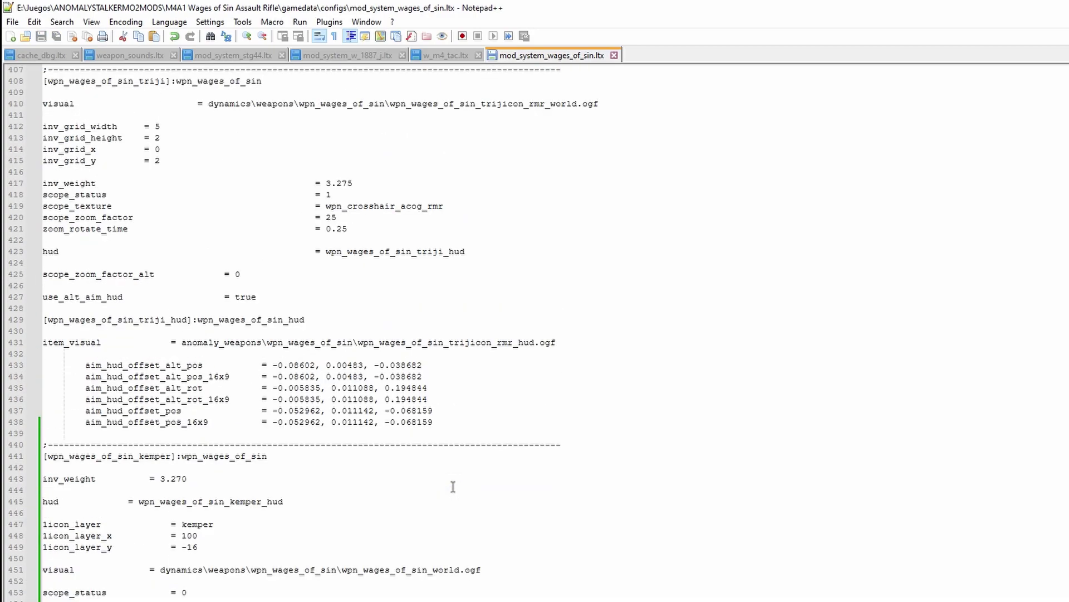
scroll(453, 487, up, 4)
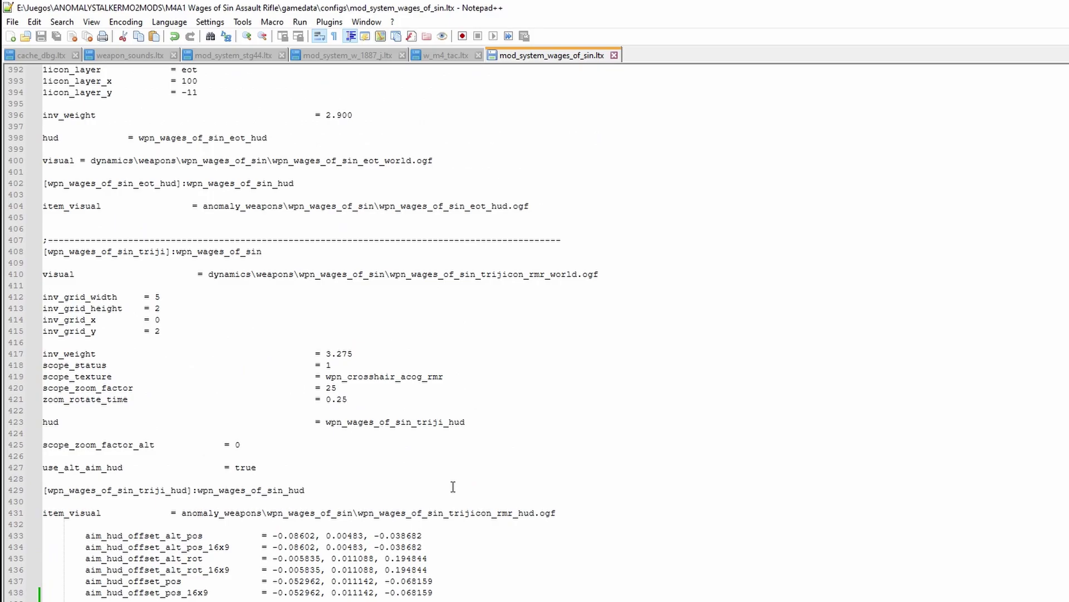
scroll(453, 487, down, 7)
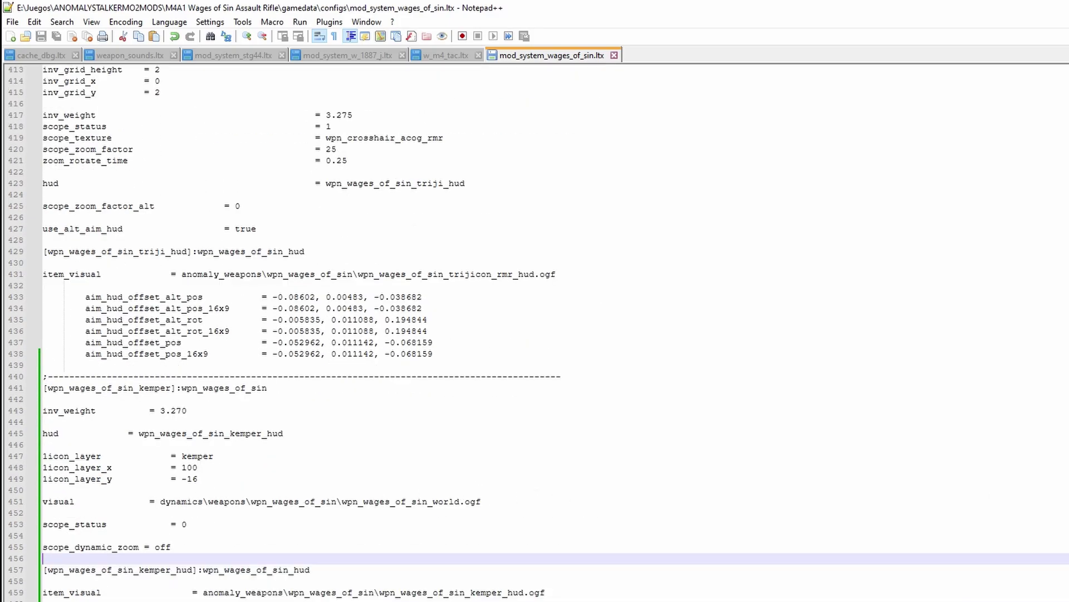
scroll(535, 334, up, 20)
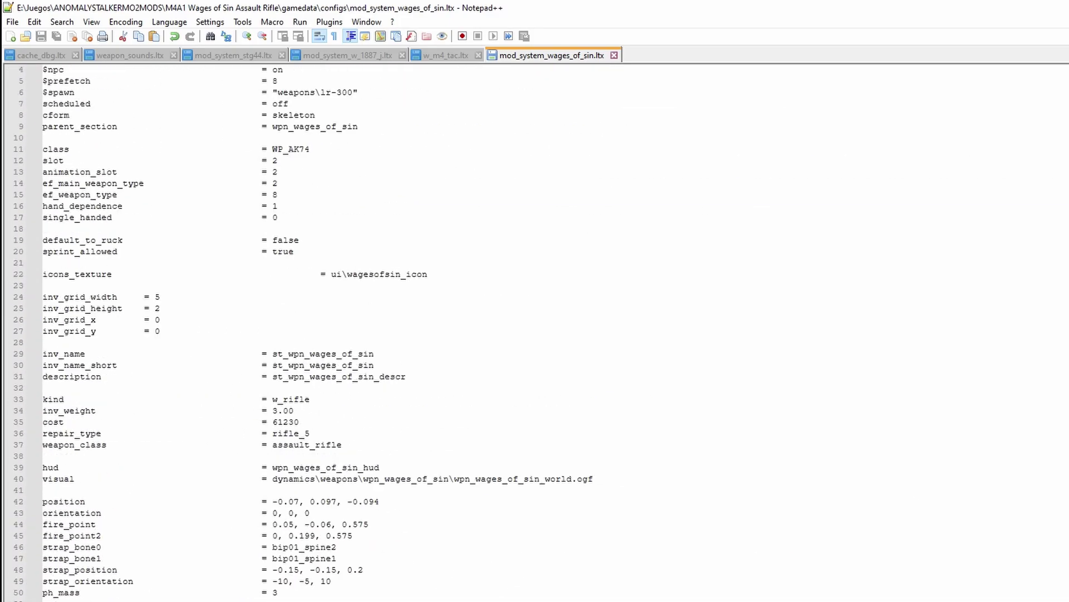
drag(608, 513, 272, 512)
key(ctrl+c)
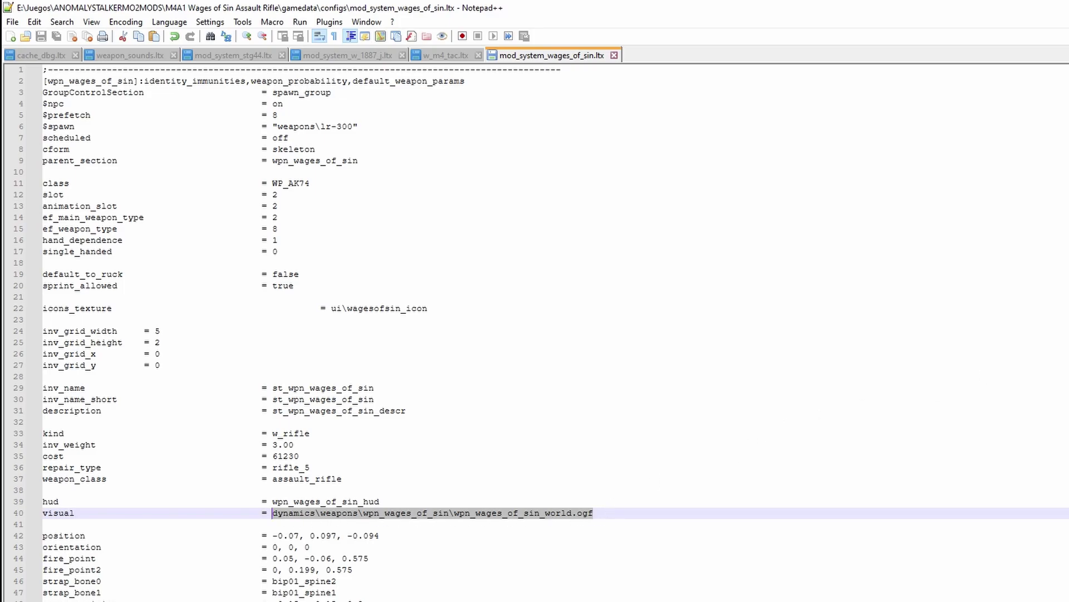
scroll(534, 335, down, 20)
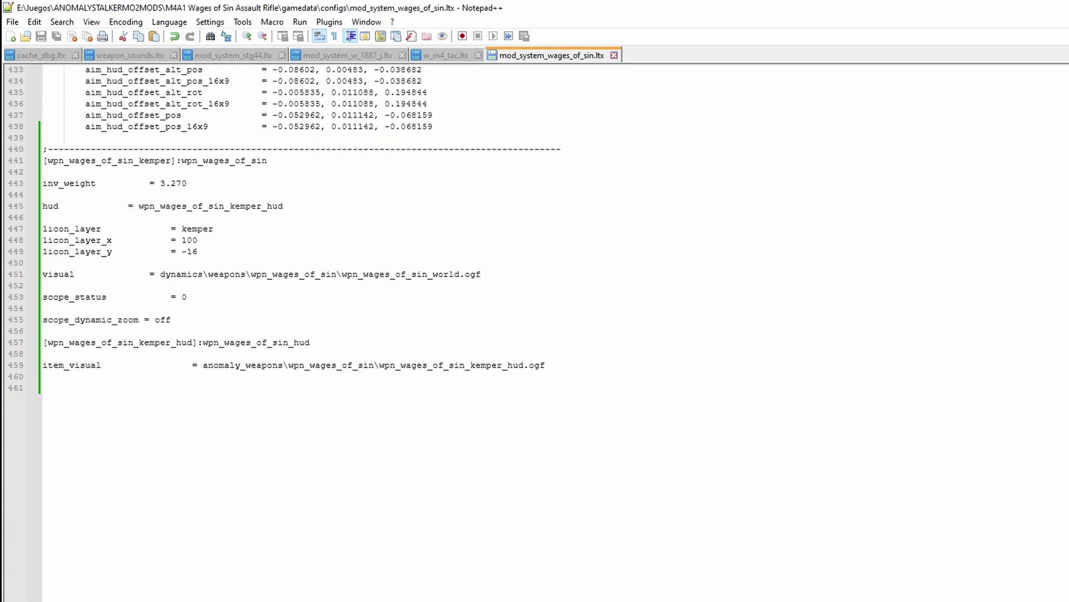
scroll(535, 334, up, 5)
drag(488, 410, 176, 412)
key(ctrl+v)
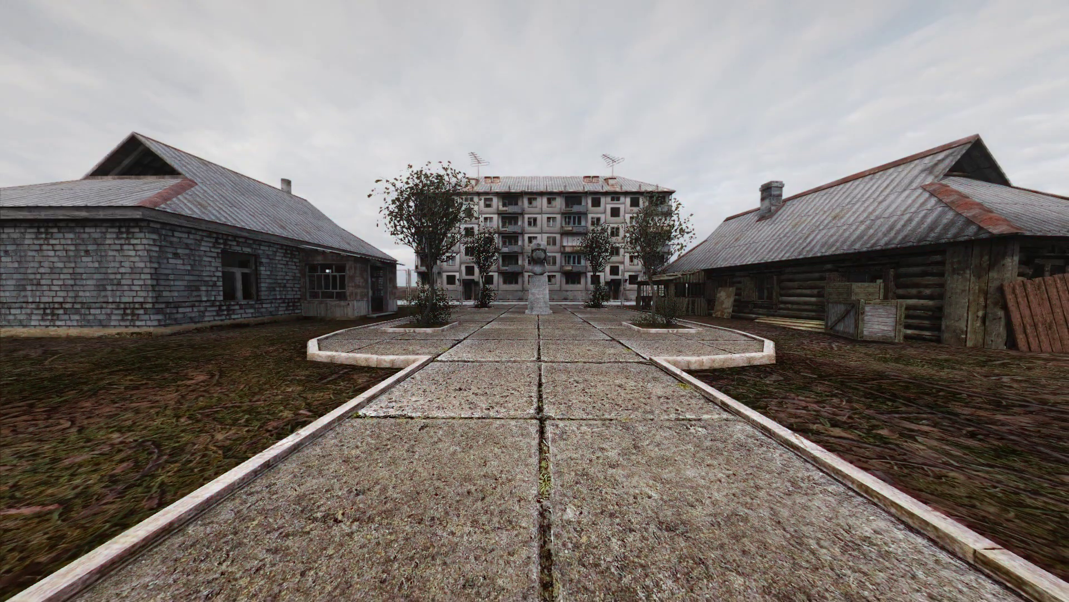
Draw the Wages of Sin rifle, attach the Kemper scope in the inventory, and open the F7 debug menu.
key(3)
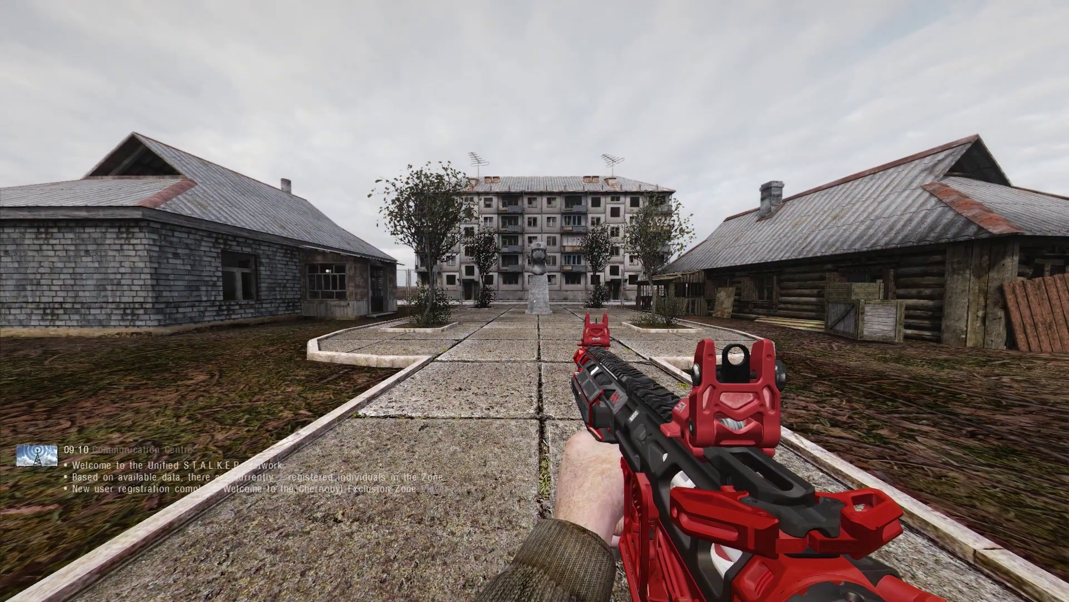
key(i)
mouse_move(641, 159)
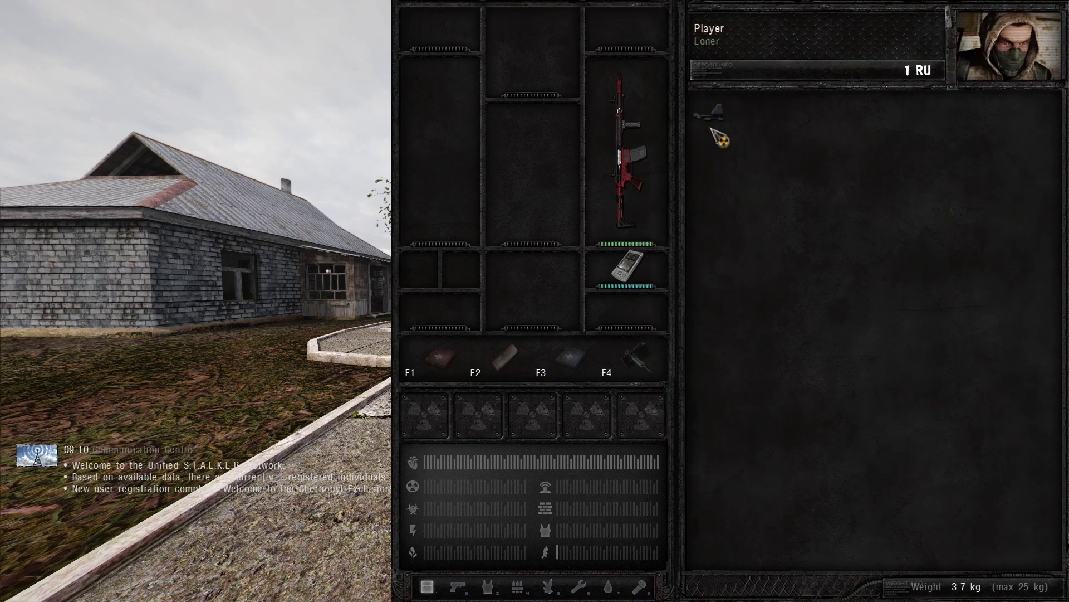
mouse_move(719, 117)
drag(727, 129, 635, 162)
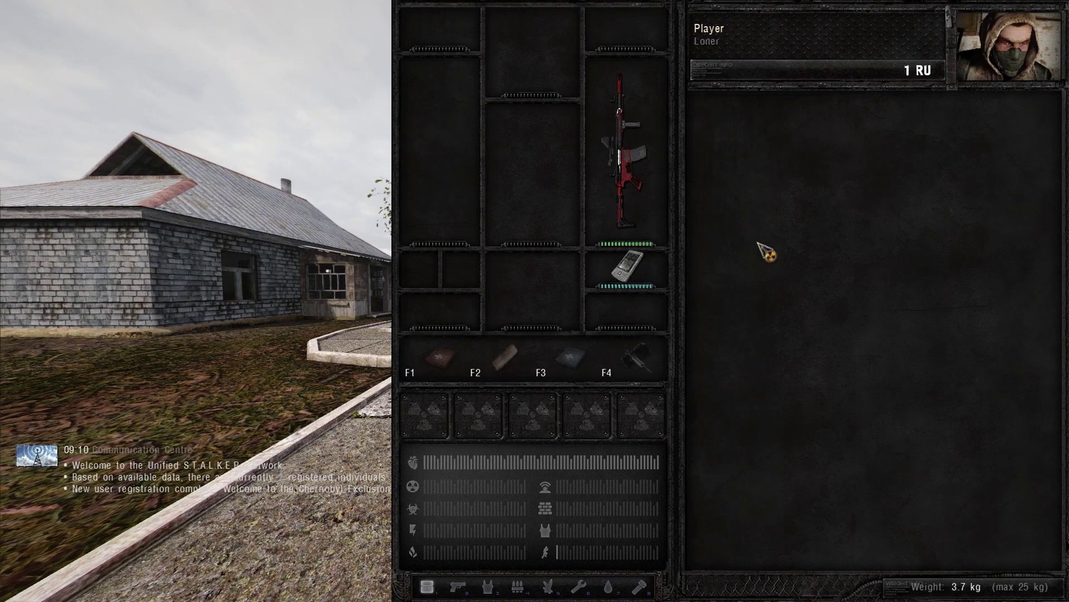
key(i)
key(F7)
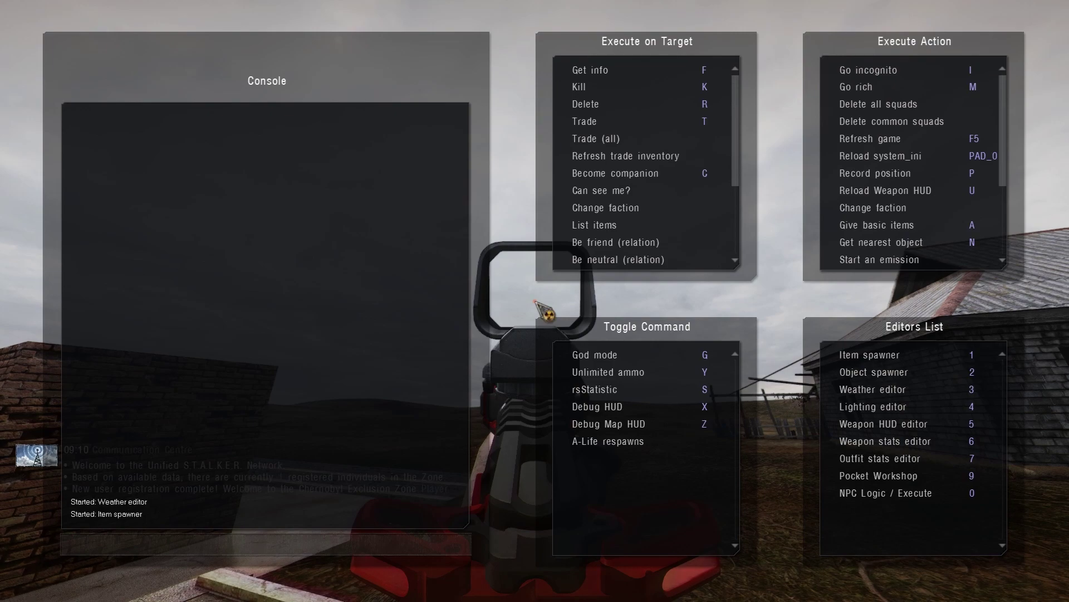
Adjust the Aim Position X/Y offsets for wpn_wages_of_sin_kemper in the Weapon HUD Editor, then aim to check red-dot centring.
key(5)
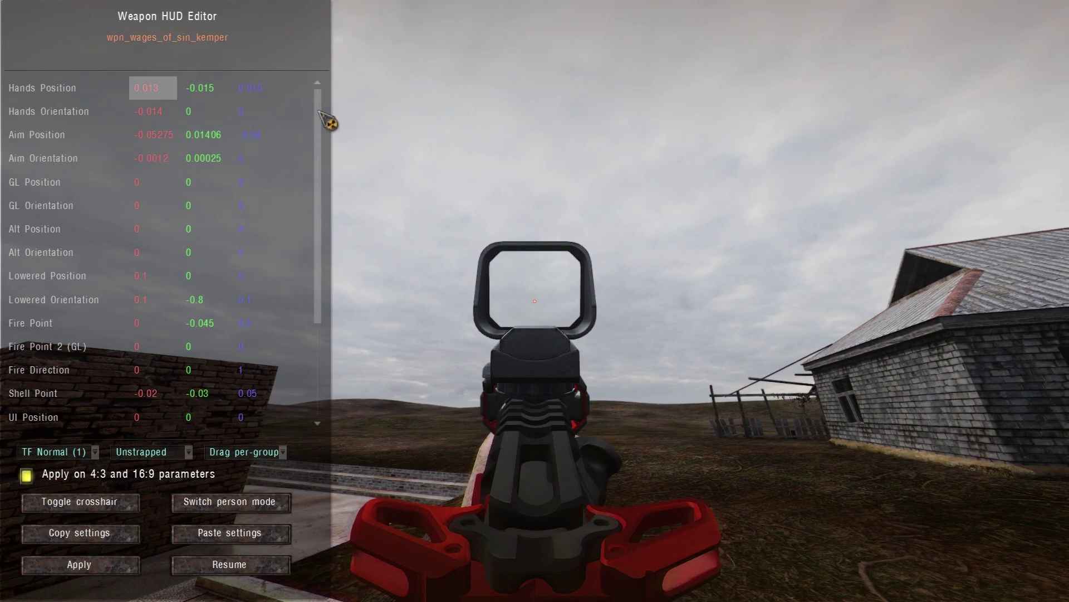
key(Down)
key(Down)
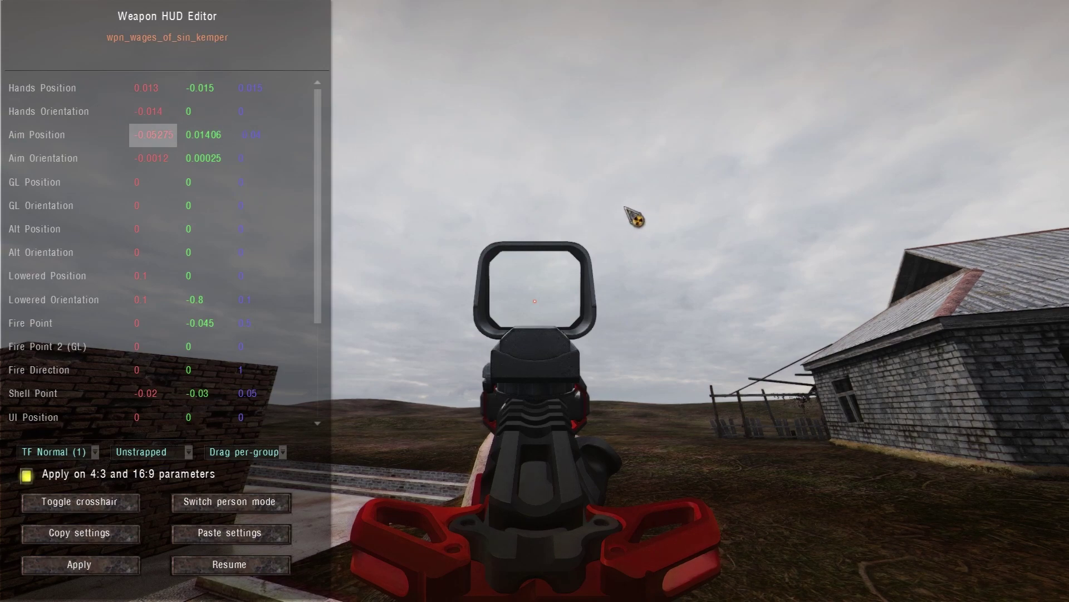
drag(634, 215, 703, 180)
key(Escape)
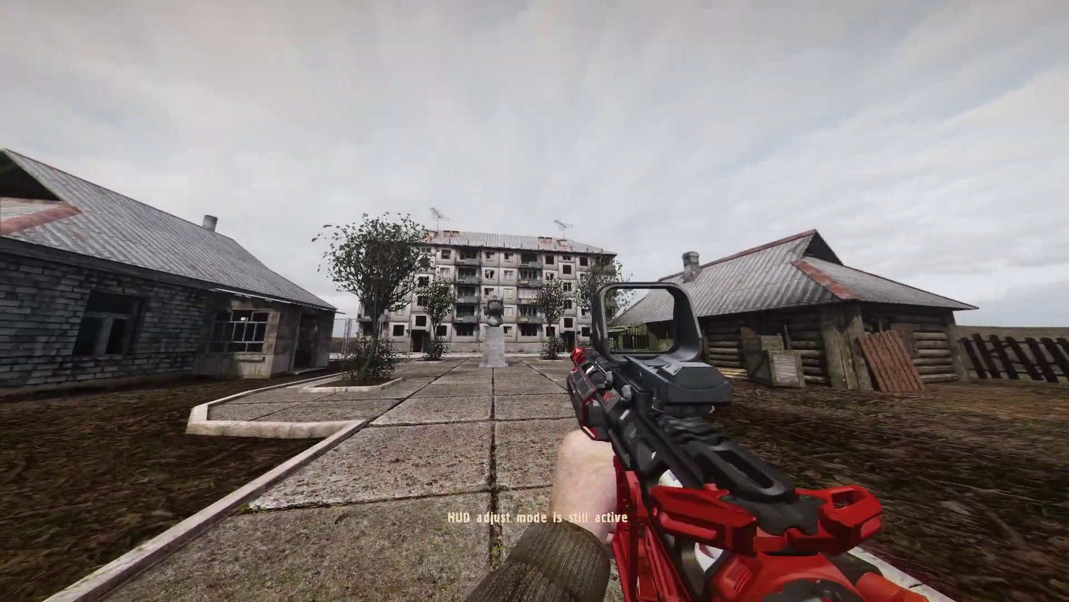
right_click(535, 301)
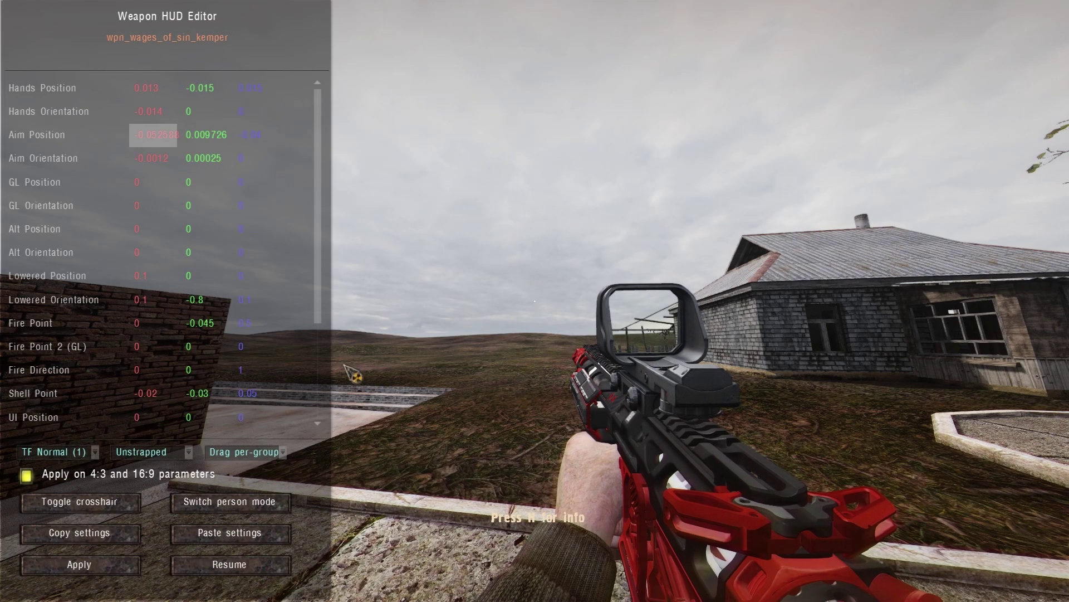
Apply the Kemper HUD settings to cache_dbg.ltx and select its four aim_hud_offset lines.
click(92, 567)
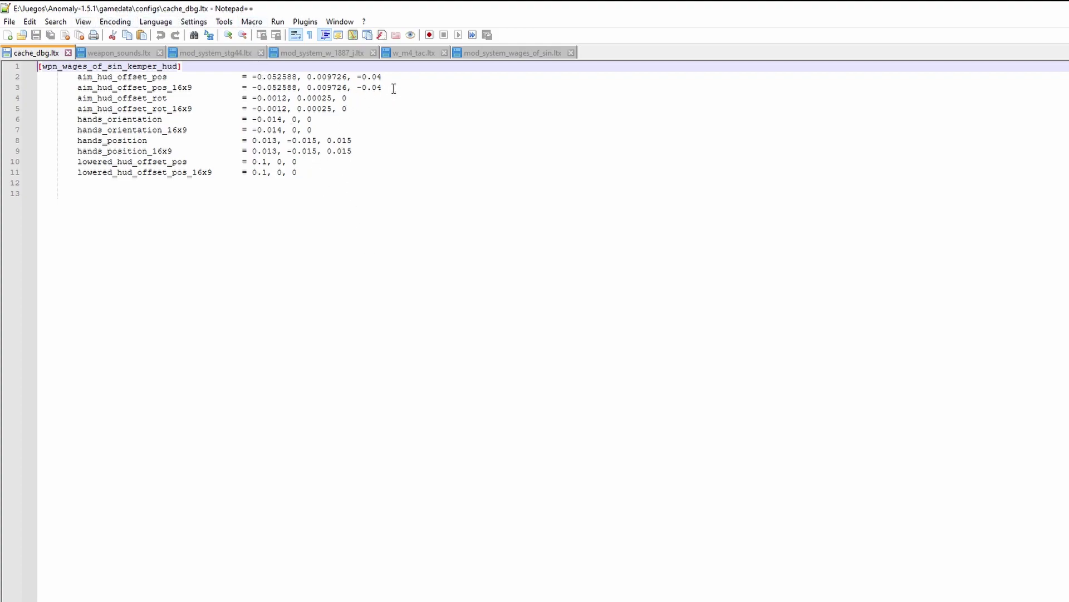
drag(393, 87, 29, 80)
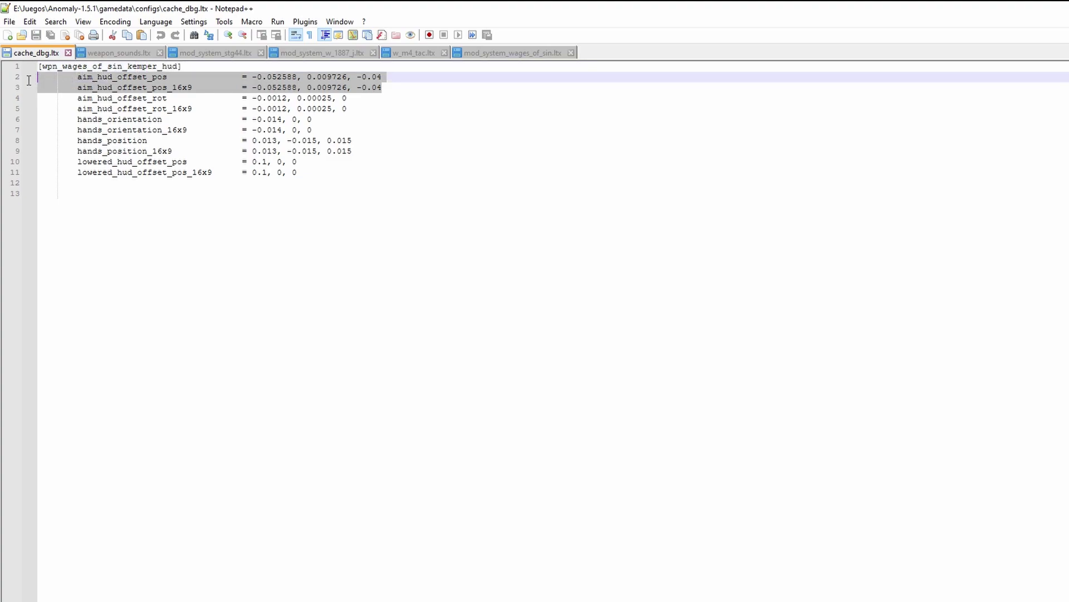
drag(347, 108, 21, 79)
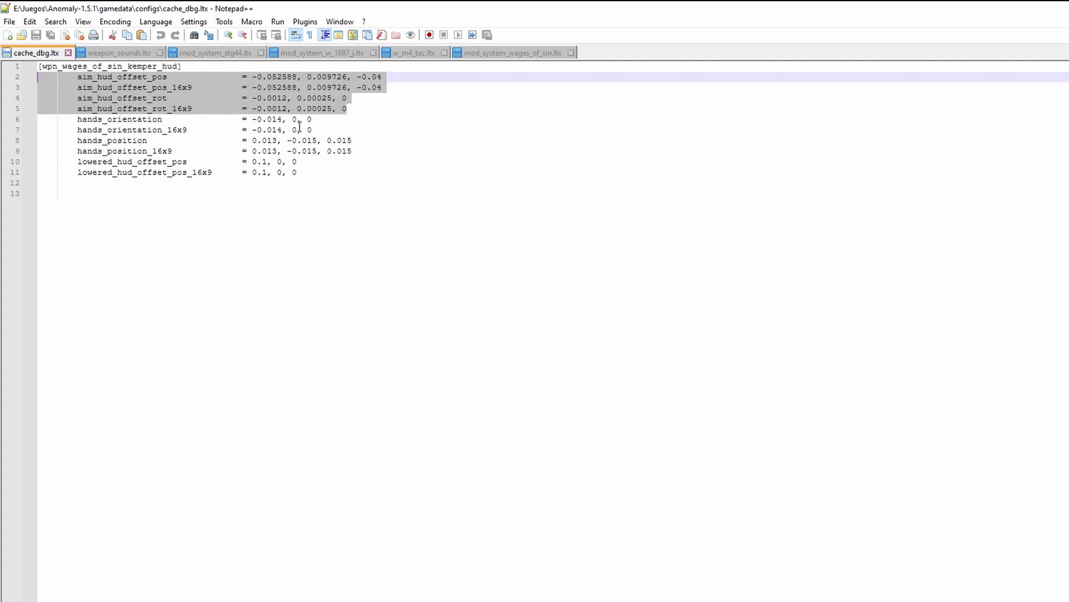
Paste the four aim_hud_offset lines below the kemper_hud item_visual, save, and change licon_layer_y to -1.
click(499, 52)
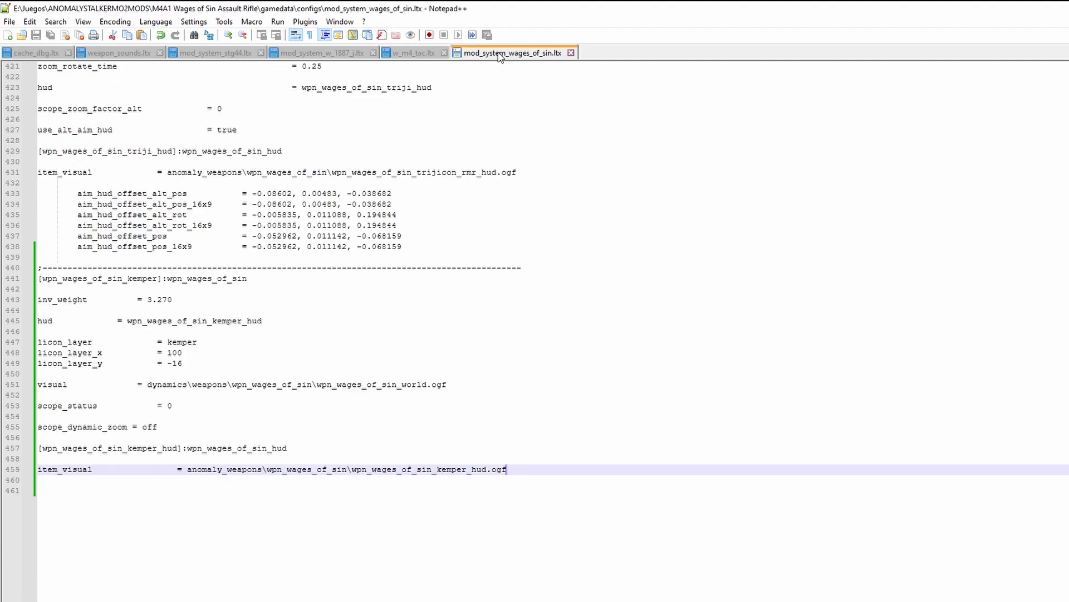
key(Return)
key(Return)
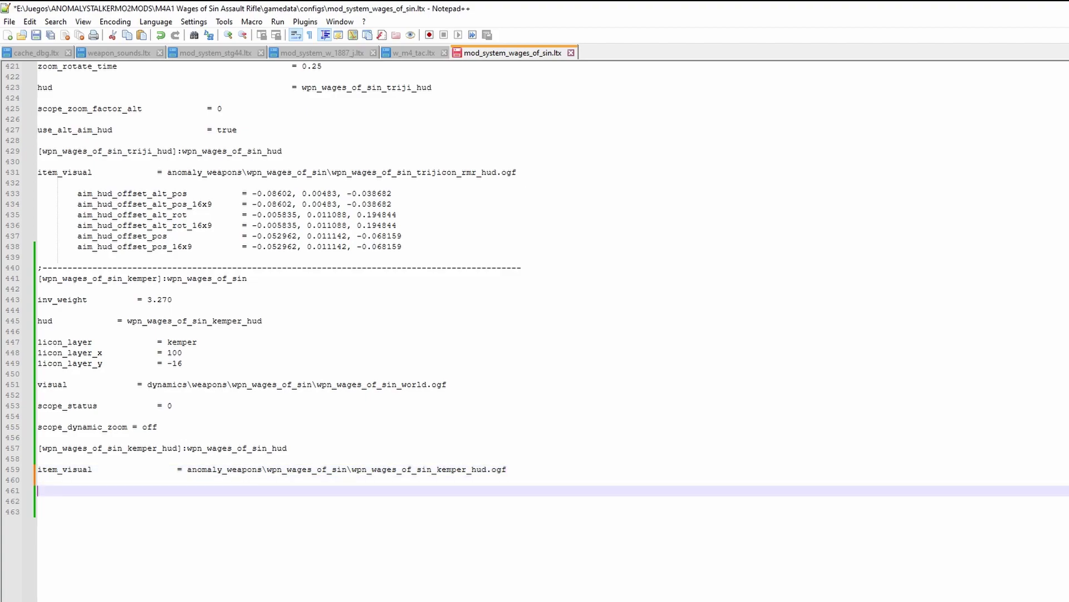
scroll(248, 346, down, 5)
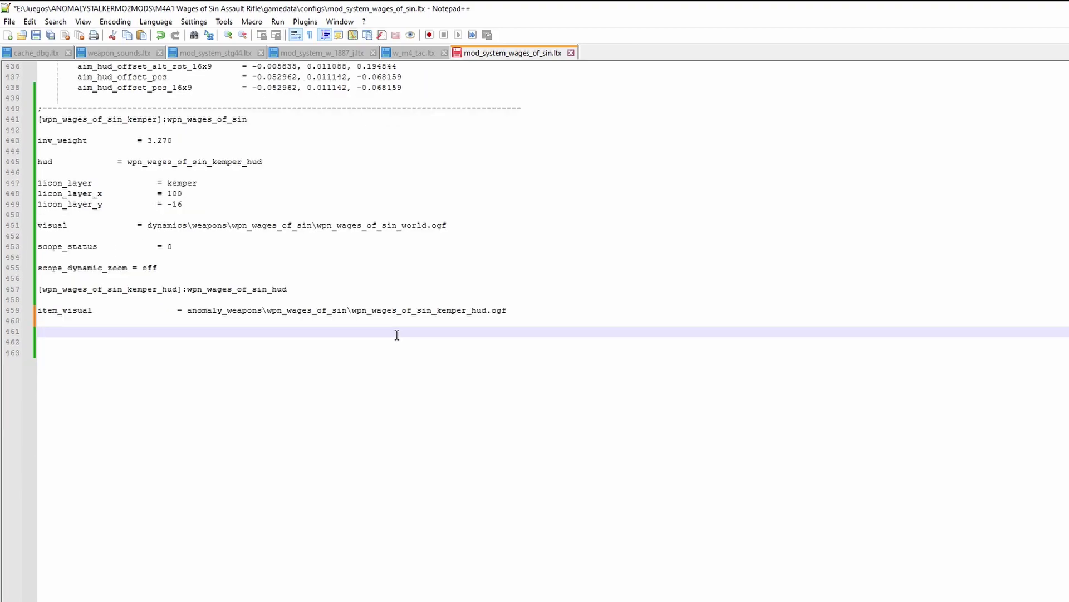
text(aim_hud_offset_pos				= -0.052588, 0.009726, -0.04 	aim_hud_offset_pos_16x9			= -0.052588, 0.009726, -0.04 	aim_hud_offset_rot				= -0.0012, 0.00025, 0 	aim_hud_offset_rot_16x9			= -0.0012, 0.00025, 0)
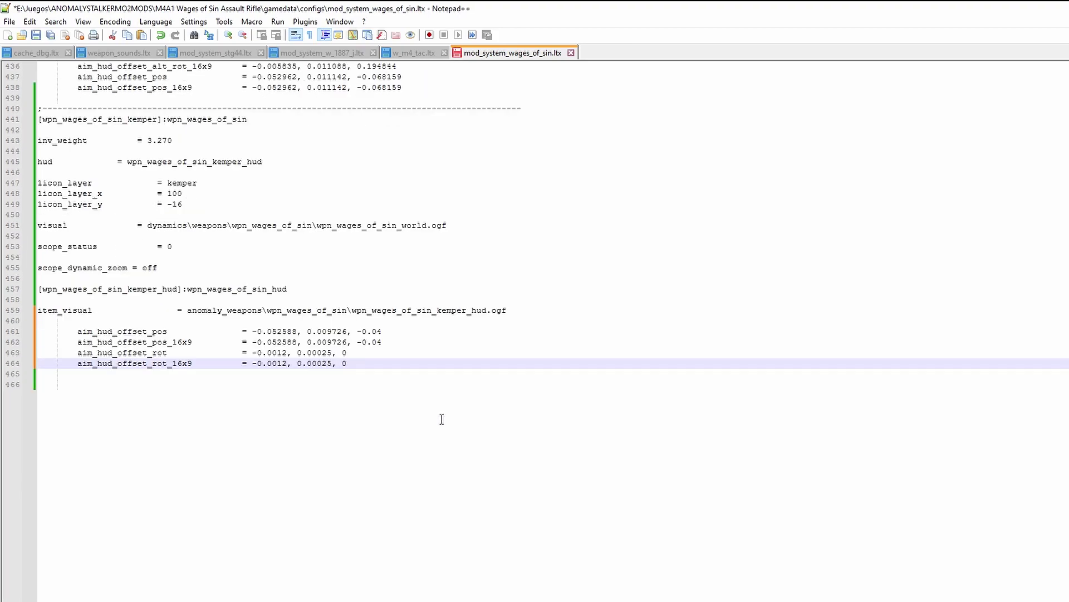
key(ctrl+s)
scroll(358, 406, up, 4)
scroll(161, 300, down, 1)
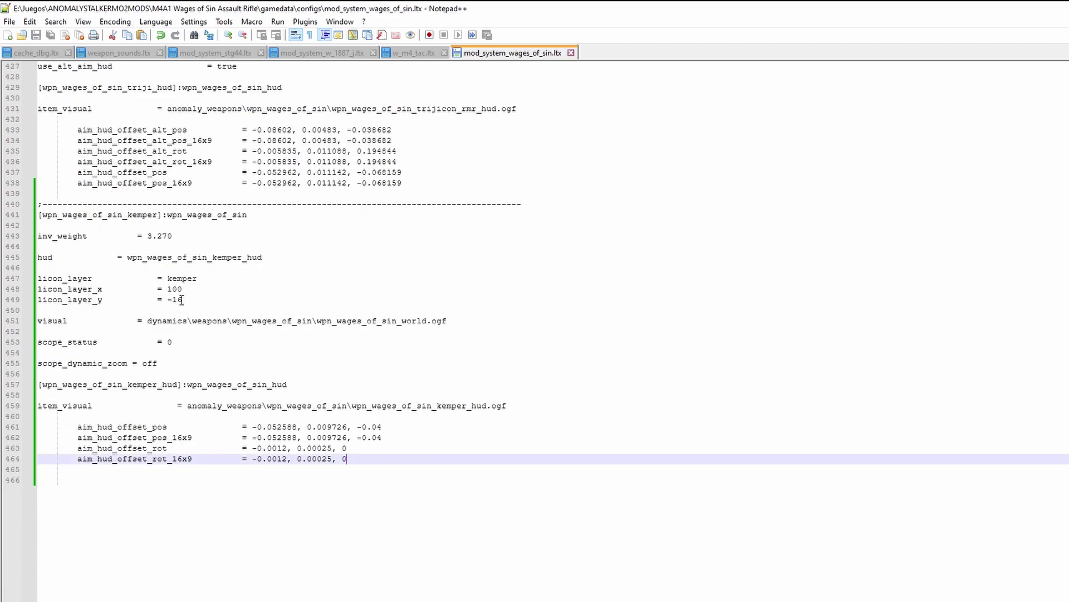
click(184, 300)
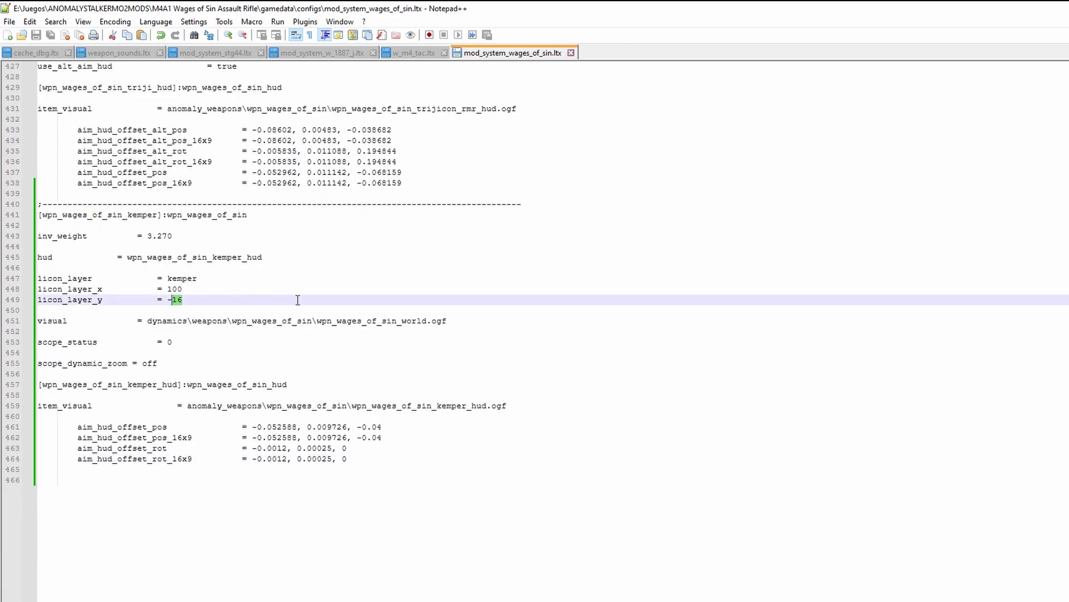
text(1)
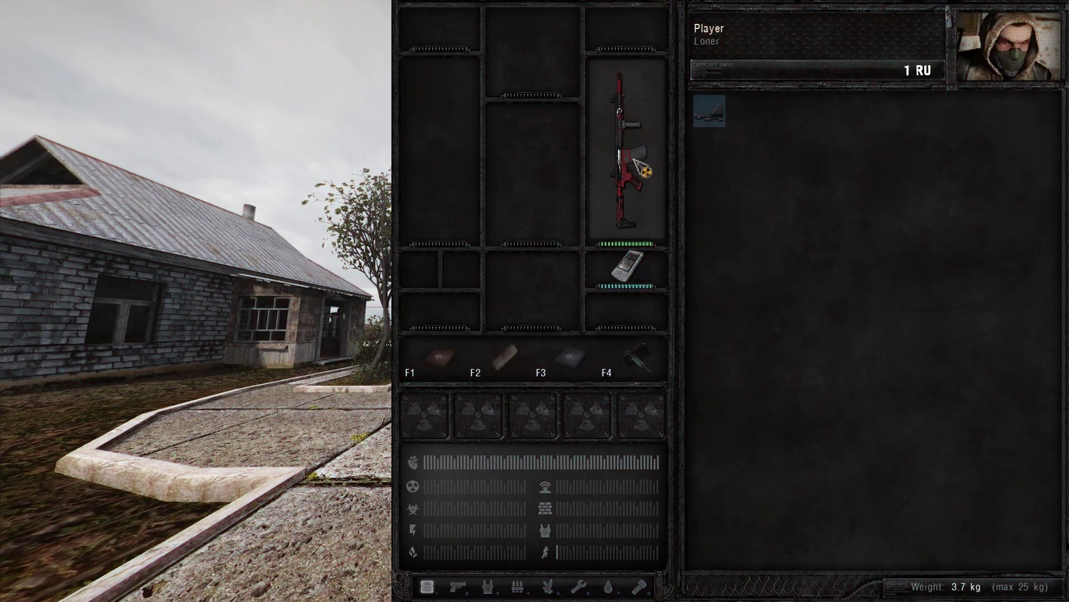
Mount the Kemper sight on the red rifle and equip it in the weapon slot.
drag(709, 110, 776, 232)
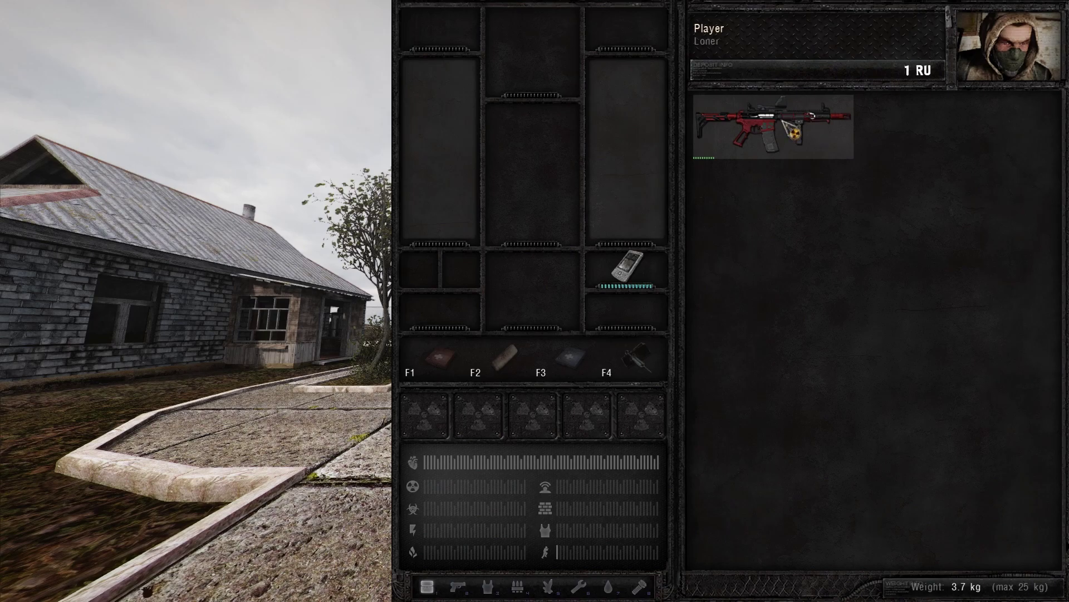
drag(782, 122, 626, 167)
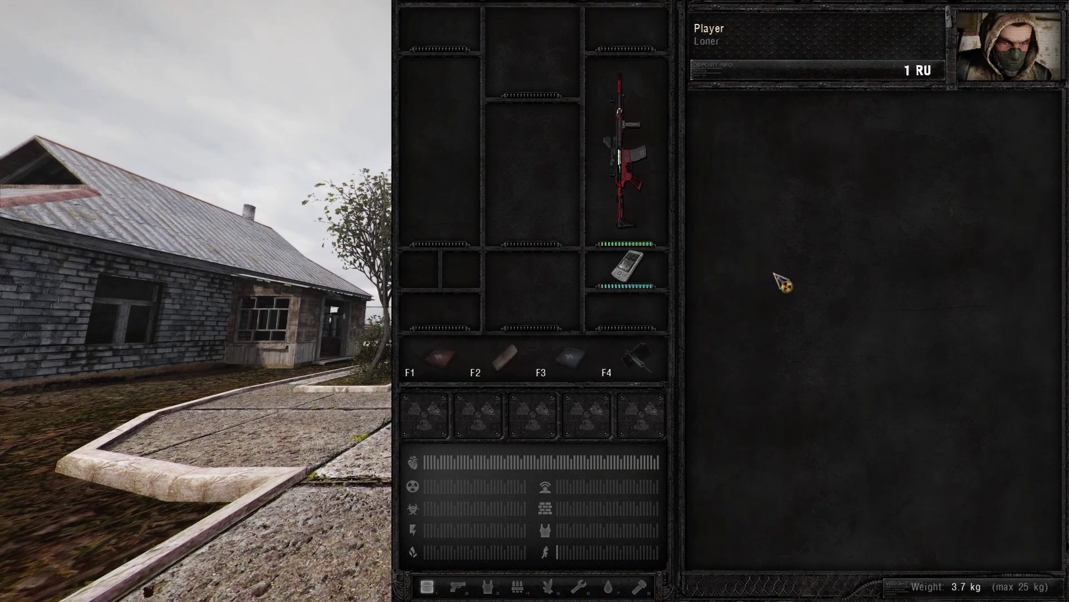
key(i)
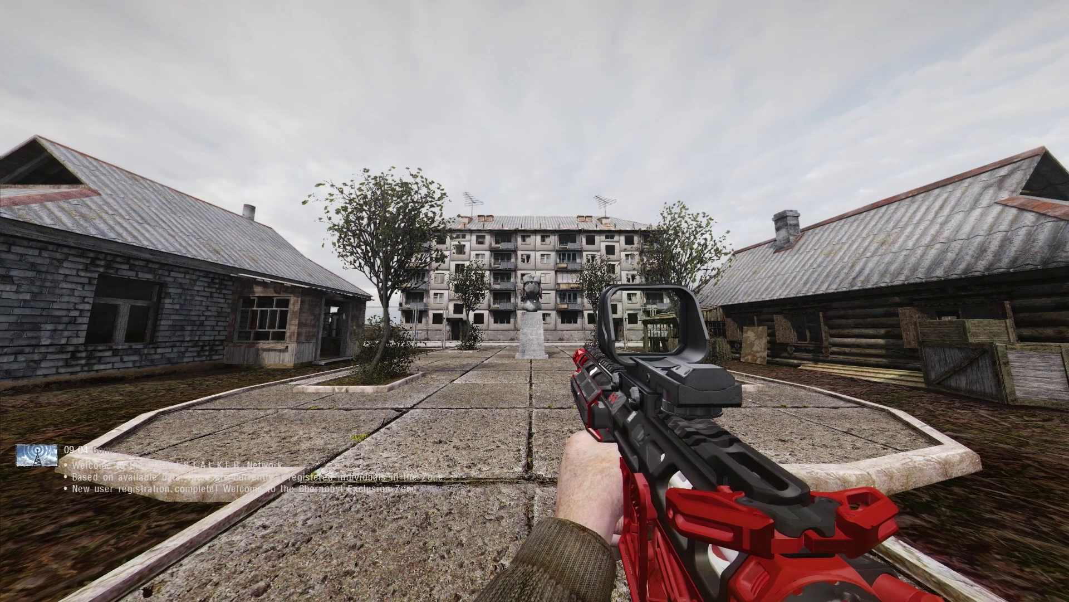
Aim through the Kemper sight, fire two bursts at the target, then walk forward and inspect.
right_click(535, 301)
right_click(534, 301)
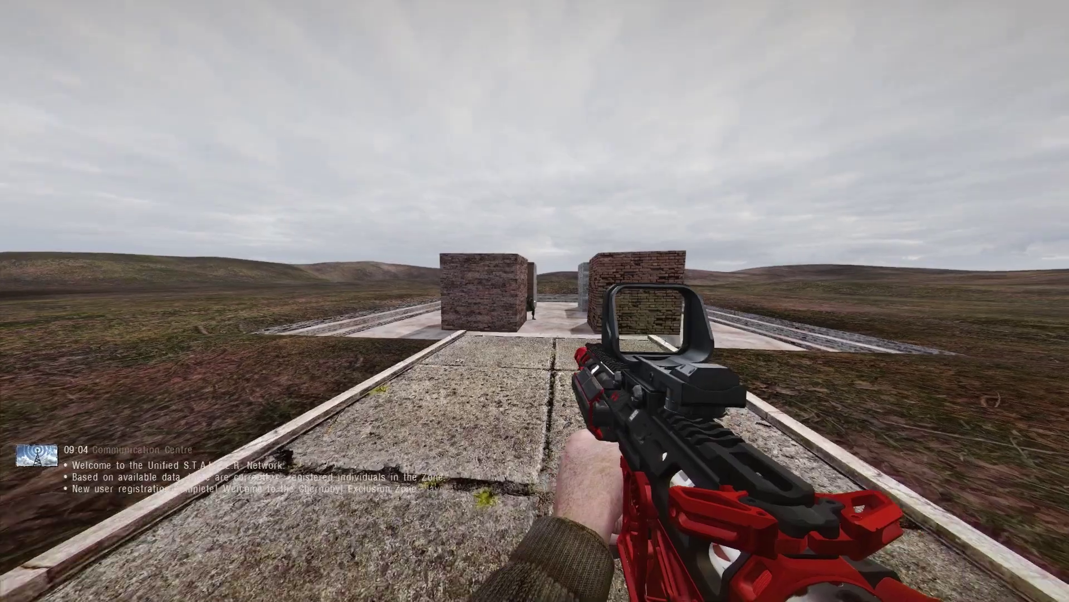
right_click(535, 301)
click(535, 301)
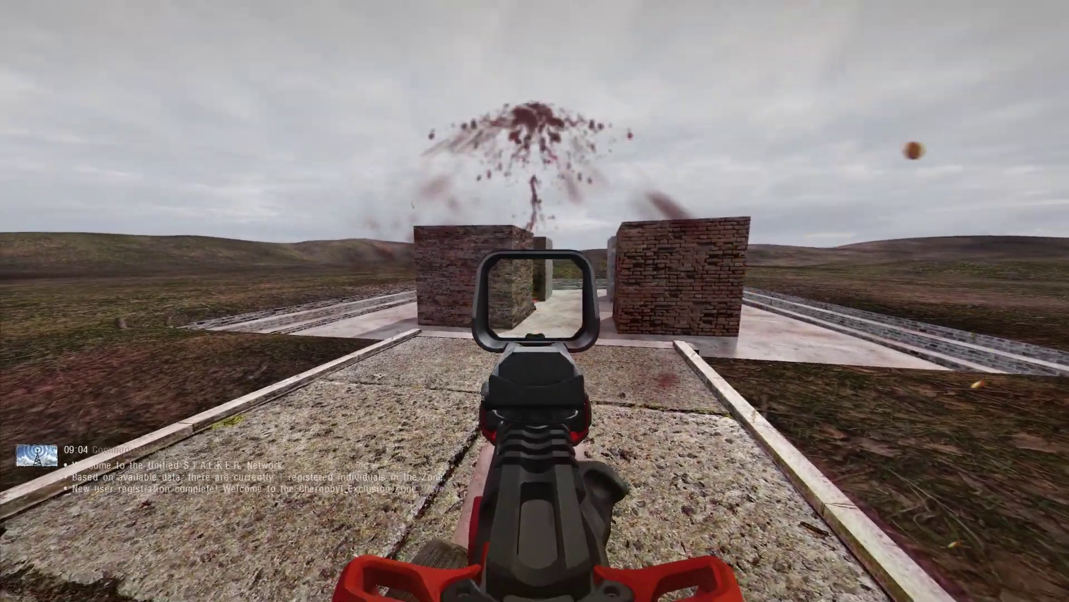
click(535, 300)
right_click(535, 300)
key(w)
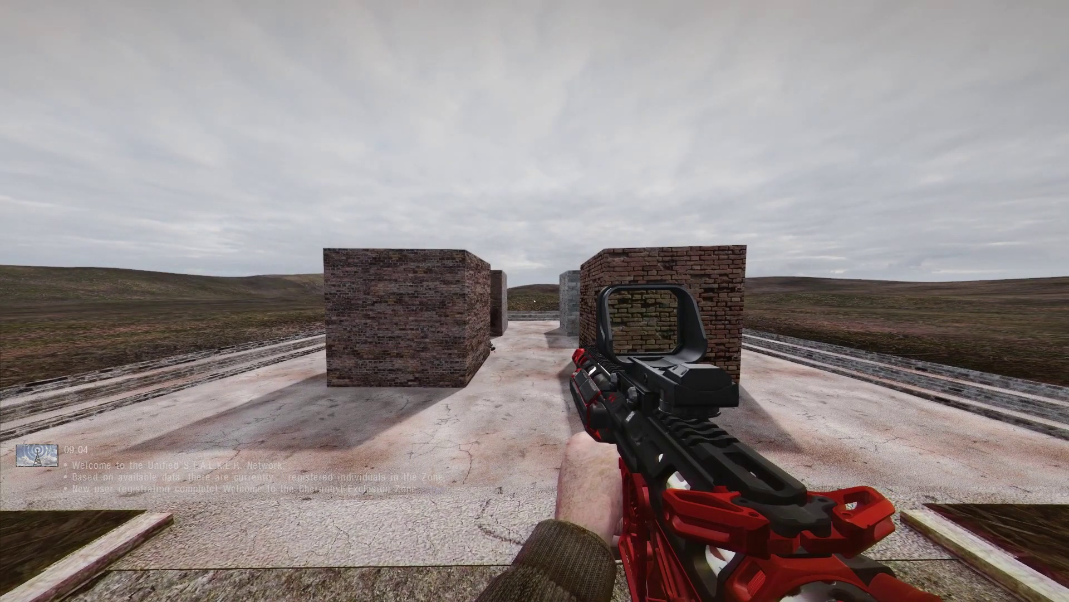
key(f)
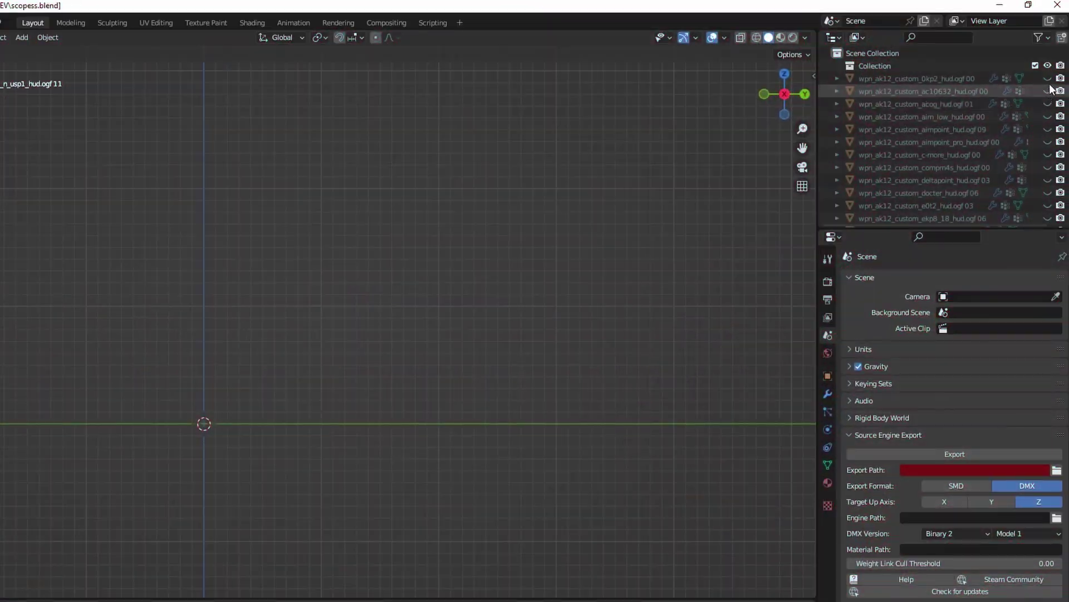
Preview the 0kp2, ac10632, acog, aim_low and aimpoint scopes in turn, leaving only aimpoint_pro visible.
click(1067, 89)
click(1048, 80)
click(1047, 92)
click(1048, 91)
click(1047, 104)
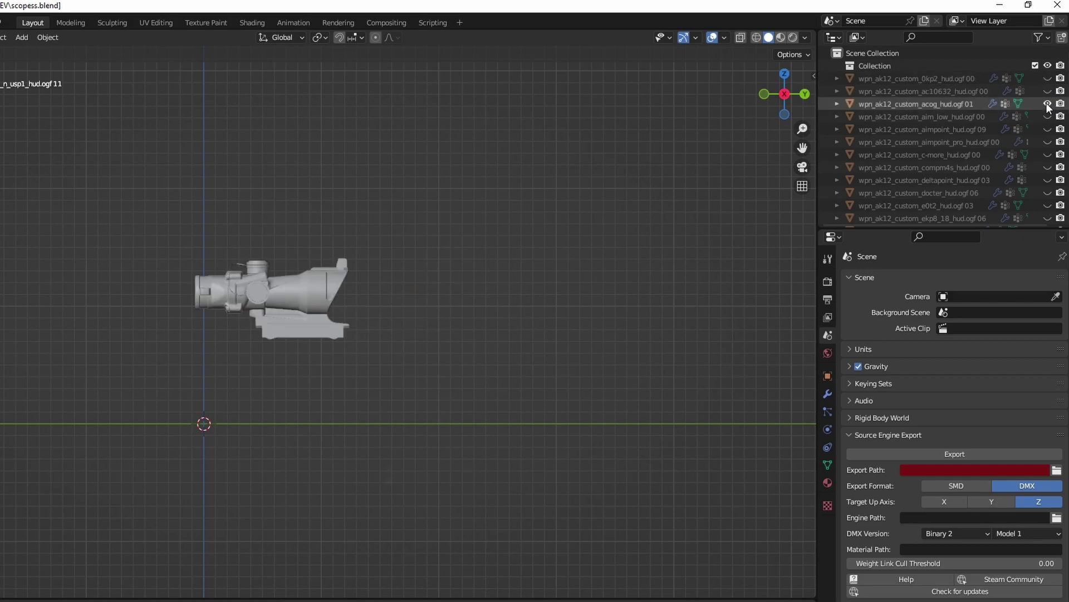
click(1047, 104)
click(1048, 117)
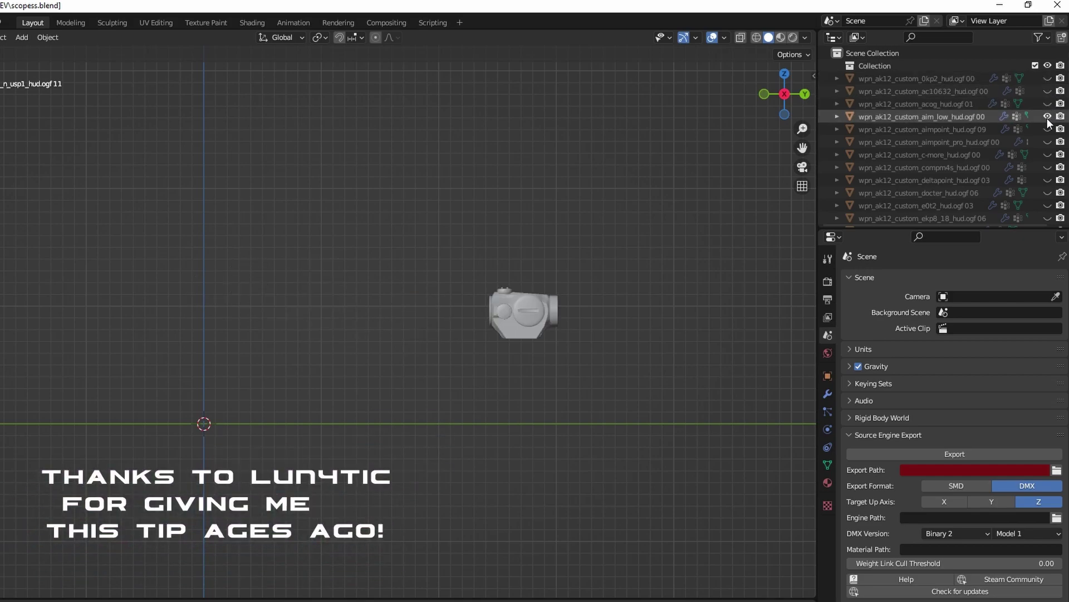
click(1048, 117)
click(1048, 129)
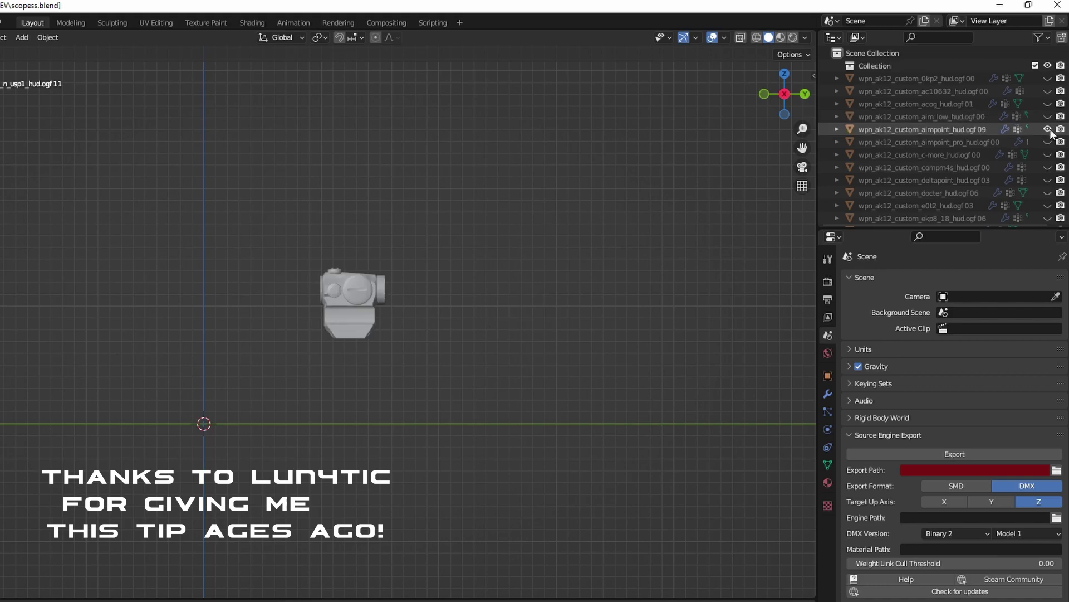
click(1048, 129)
click(1048, 142)
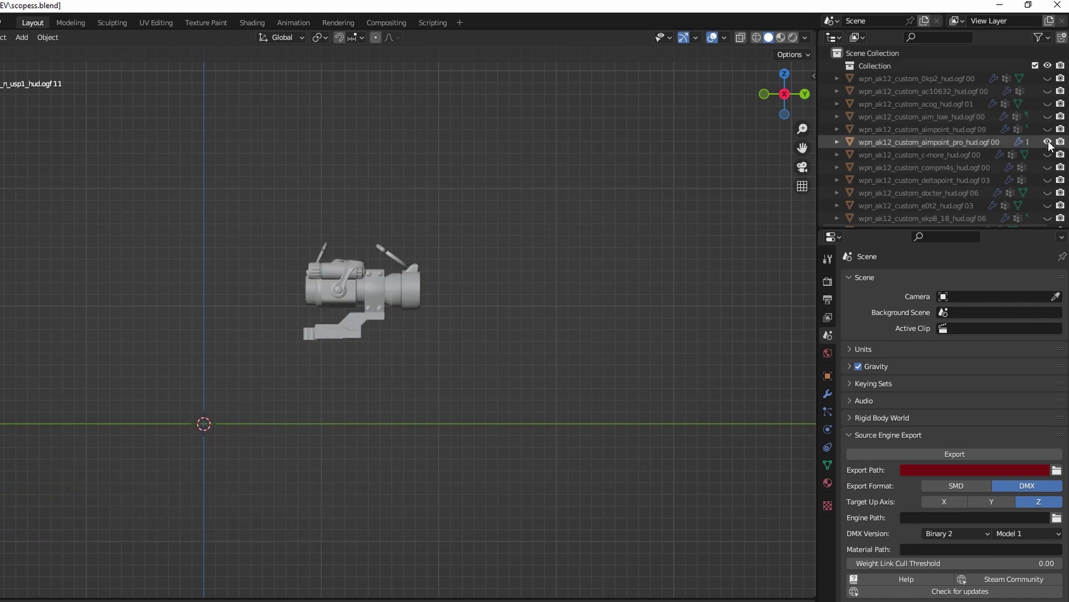